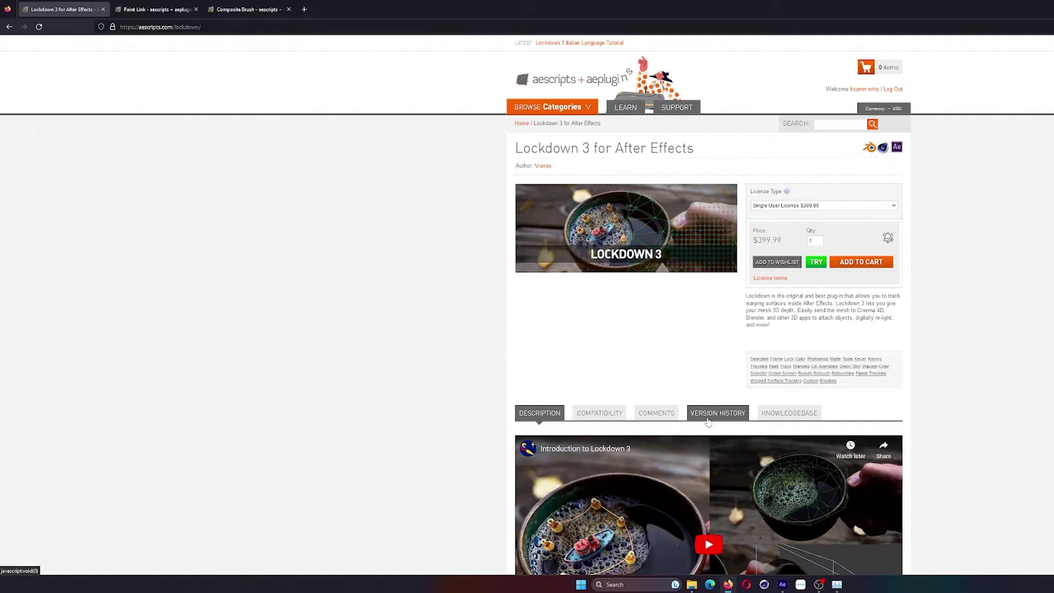
# Review the Lockdown 3 product page and the Paint Link page from its bundle.
pyautogui.scroll(-9, 707, 422)
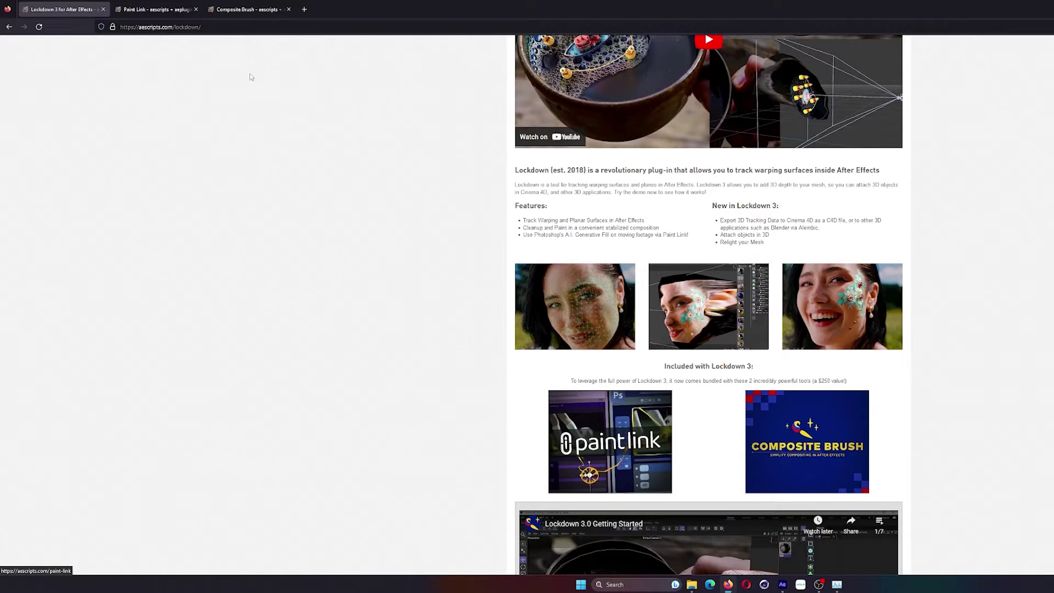
pyautogui.hotkey('ctrl', 'Tab')
pyautogui.scroll(3, 797, 213)
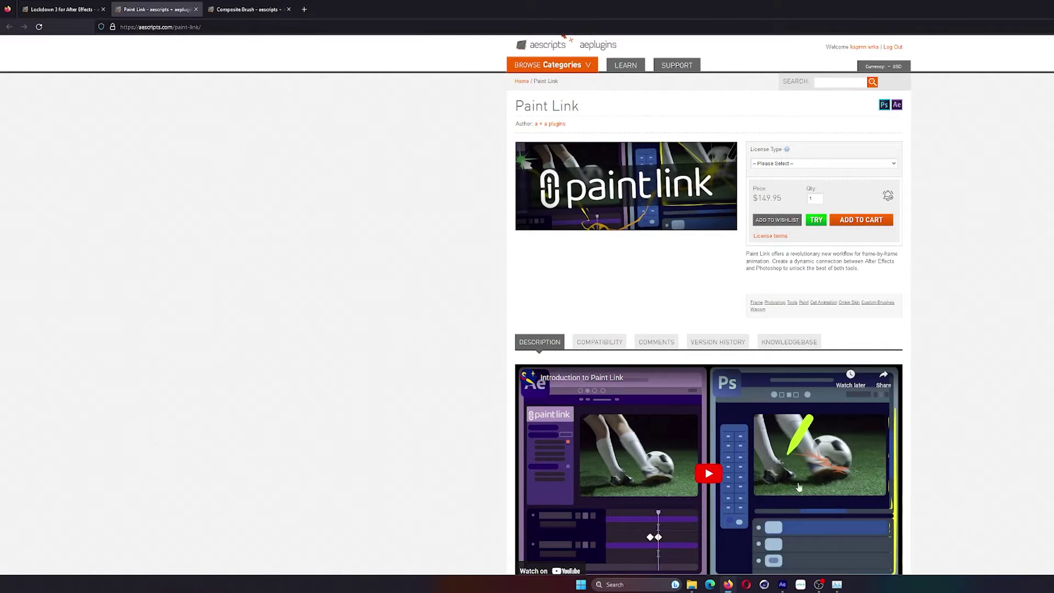
pyautogui.scroll(-2, 799, 487)
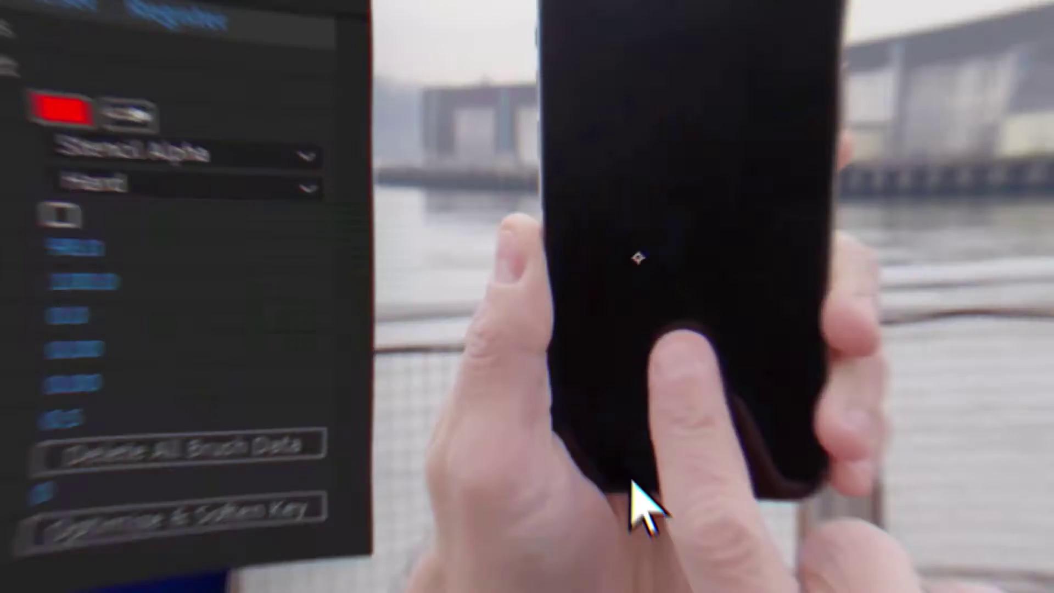
pyautogui.moveTo(632, 494)
pyautogui.mouseDown()
pyautogui.moveTo(608, 405)
pyautogui.moveTo(648, 285)
pyautogui.moveTo(693, 268)
pyautogui.mouseUp()
pyautogui.moveTo(640, 341)
pyautogui.mouseDown()
pyautogui.moveTo(626, 472)
pyautogui.moveTo(584, 446)
pyautogui.moveTo(617, 438)
pyautogui.mouseUp()
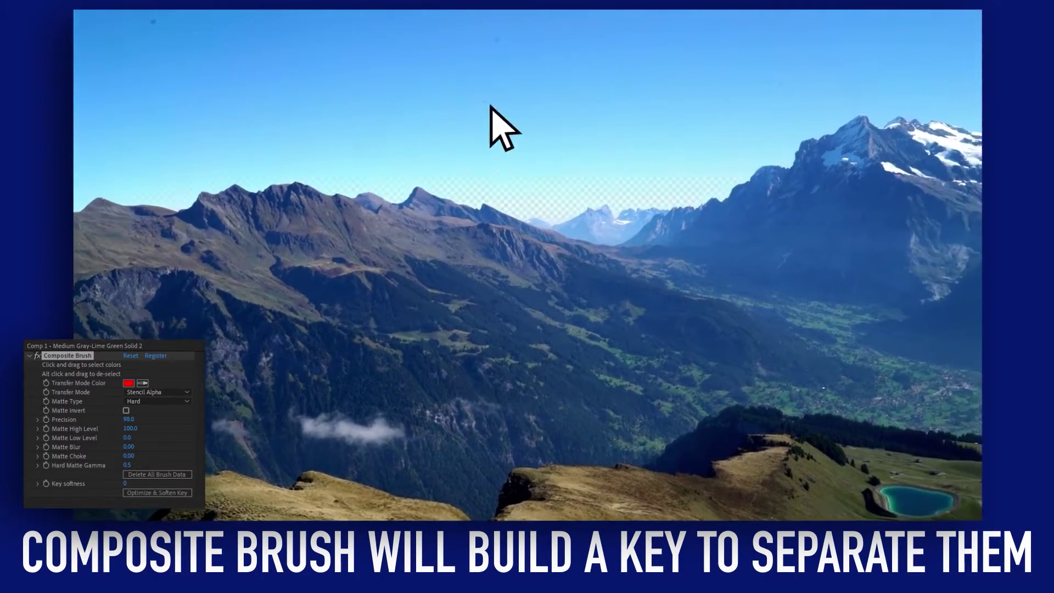
pyautogui.moveTo(502, 125); pyautogui.dragTo(388, 55)
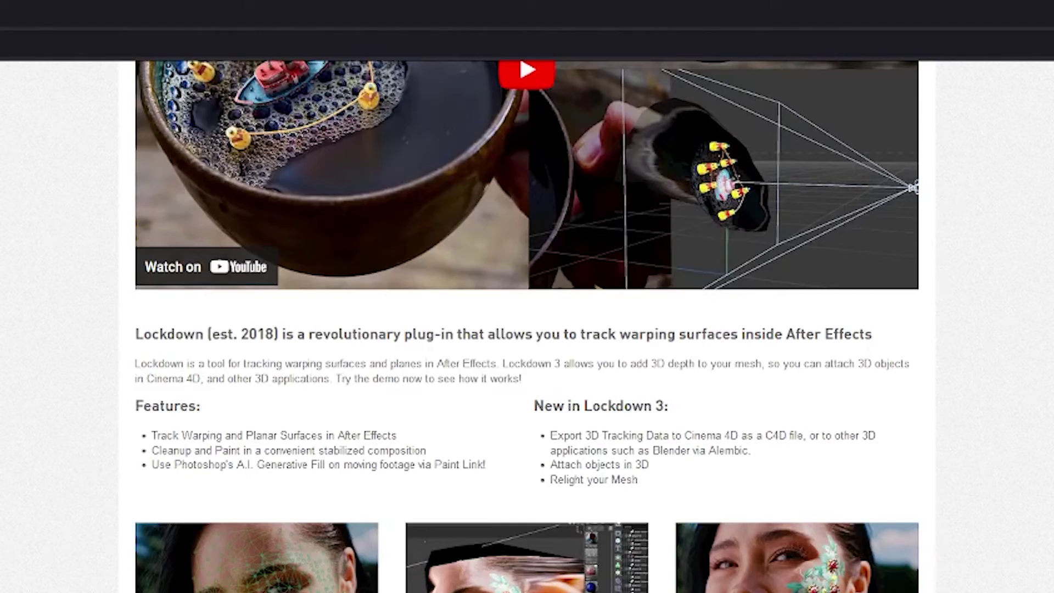
pyautogui.scroll(10, 576, 207)
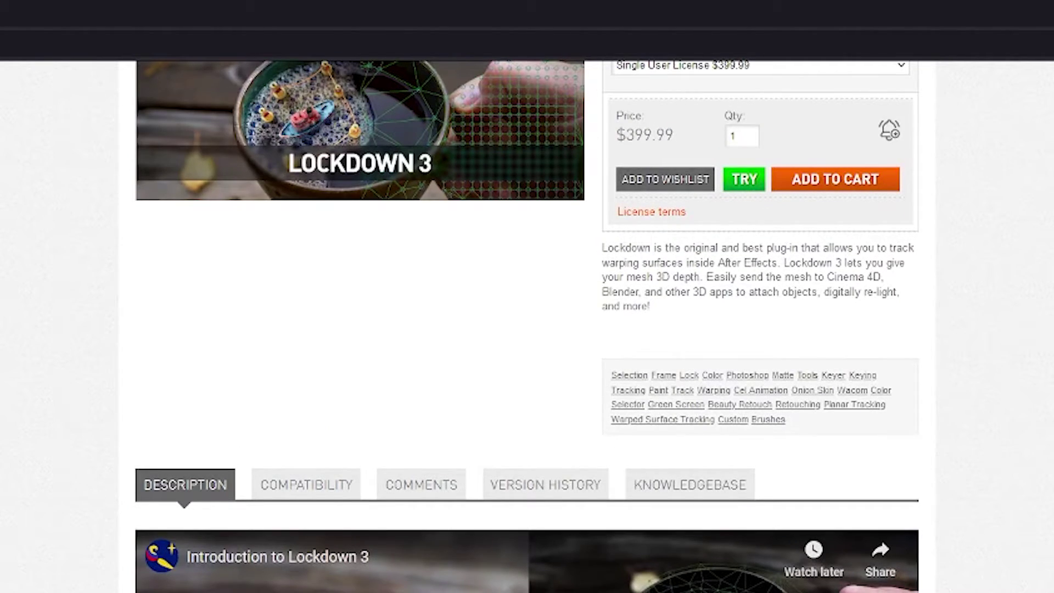
pyautogui.scroll(-10, 527, 324)
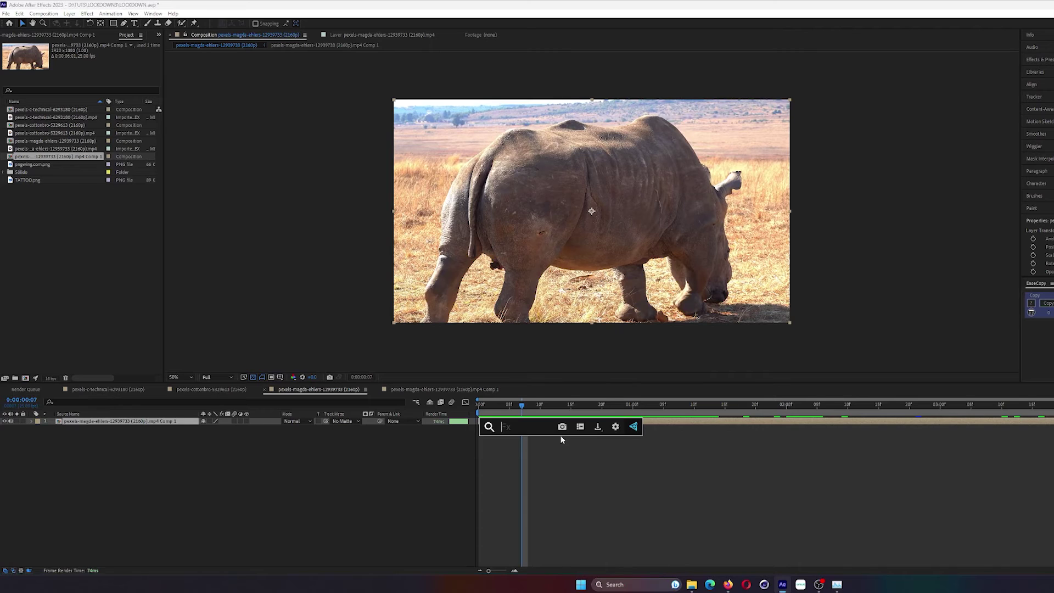
# Find the Lockdown effect by searching for "lock" and apply it to the rhino layer.
pyautogui.write('lock')
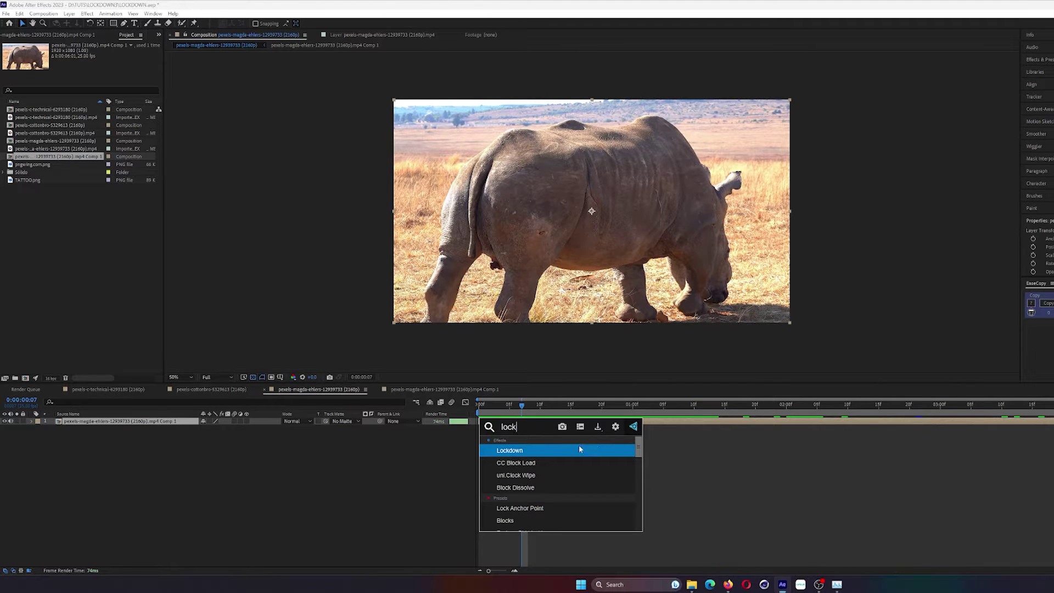
pyautogui.click(569, 455)
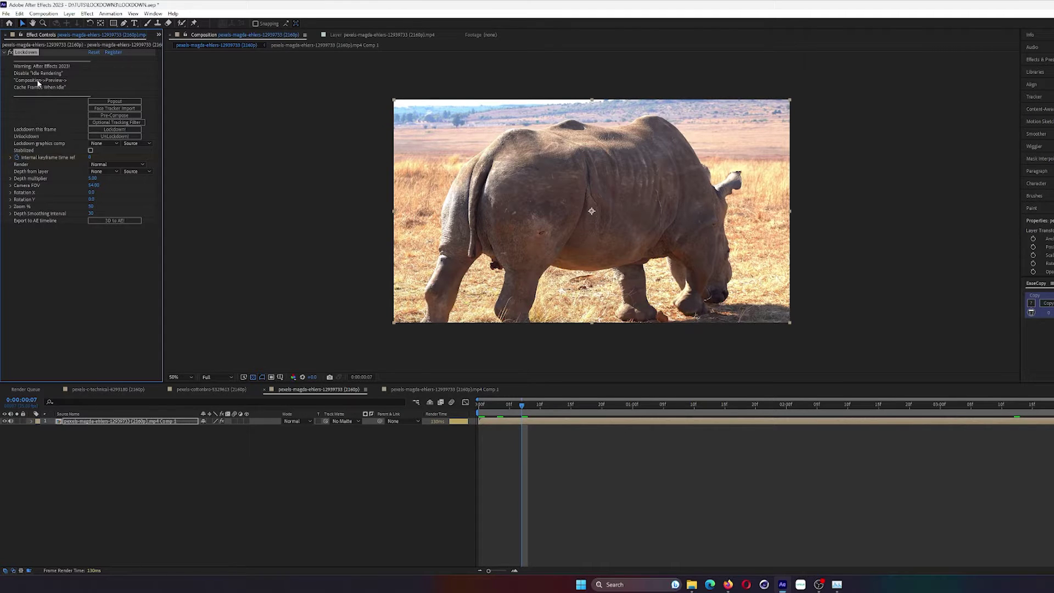
# Check the composition's Cache Frames When Idle preview setting.
pyautogui.click(44, 14)
pyautogui.moveTo(110, 108)
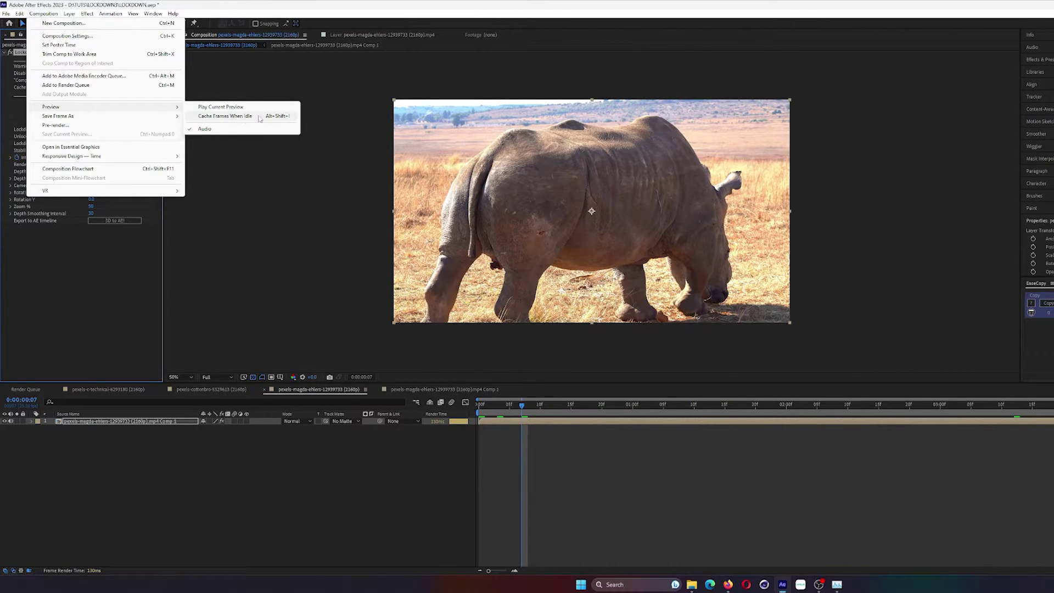
pyautogui.click(282, 181)
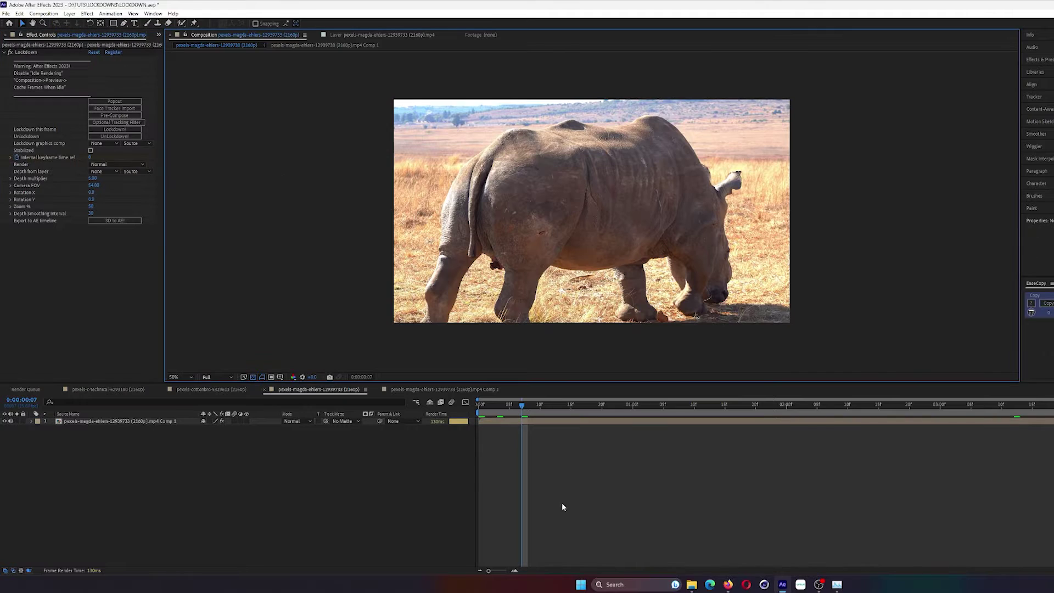
# Move to frame 0:00:00:10 and open the Lockdown tracking window for the rhino footage.
pyautogui.click(541, 405)
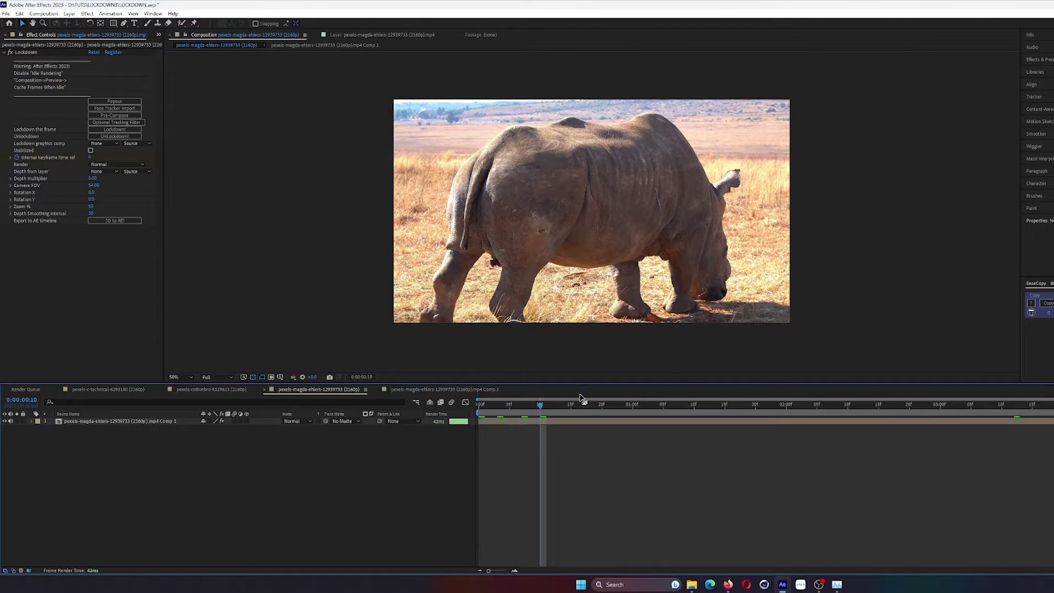
pyautogui.moveTo(548, 407)
pyautogui.mouseDown()
pyautogui.moveTo(561, 407)
pyautogui.moveTo(541, 412)
pyautogui.mouseUp()
pyautogui.click(98, 101)
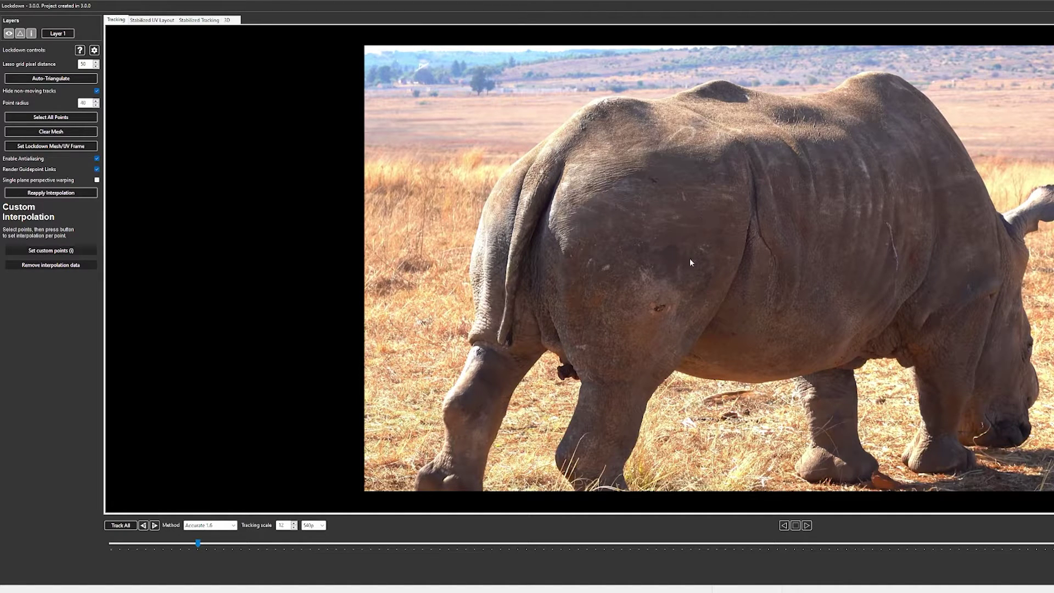
pyautogui.click(660, 307)
pyautogui.click(652, 181)
pyautogui.click(582, 347)
pyautogui.hotkey('ctrl', 'z')
pyautogui.hotkey('ctrl', 'z')
pyautogui.hotkey('ctrl', 'z')
pyautogui.hotkey('ctrl', 'z')
pyautogui.hotkey('ctrl', 'z')
# Lasso a grid of tracking points over the rhino's hindquarters, from the upper rump down to the top of the leg.
pyautogui.moveTo(576, 171)
pyautogui.mouseDown()
pyautogui.moveTo(549, 249)
pyautogui.moveTo(562, 324)
pyautogui.moveTo(636, 367)
pyautogui.moveTo(690, 344)
pyautogui.moveTo(726, 282)
pyautogui.moveTo(743, 189)
pyautogui.moveTo(688, 135)
pyautogui.mouseUp()
pyautogui.moveTo(616, 135); pyautogui.dragTo(604, 139)
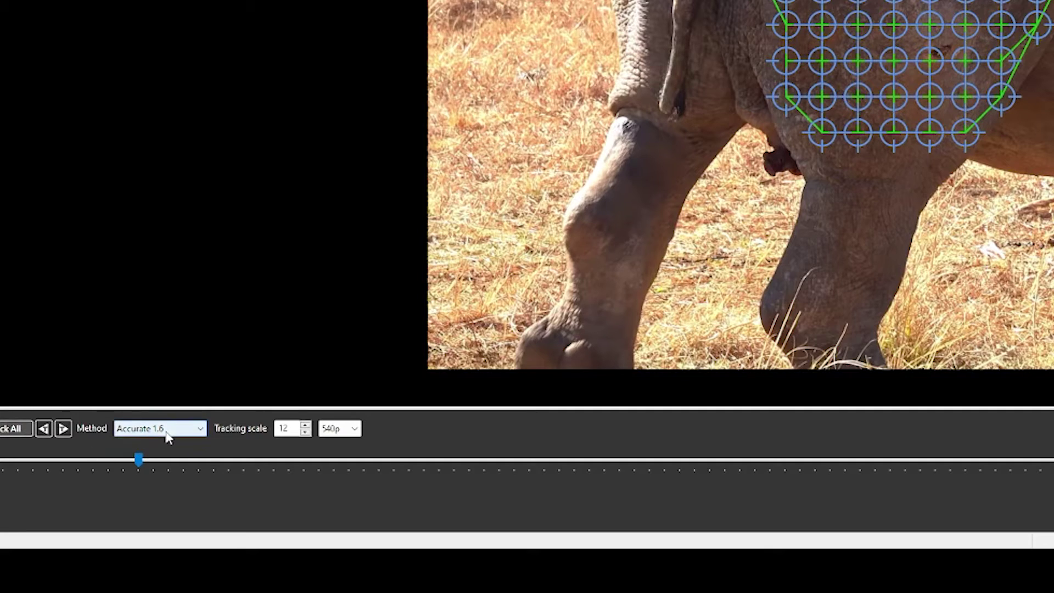
# Set the tracking method to Extremely Accurate and track the mesh through all frames.
pyautogui.click(171, 432)
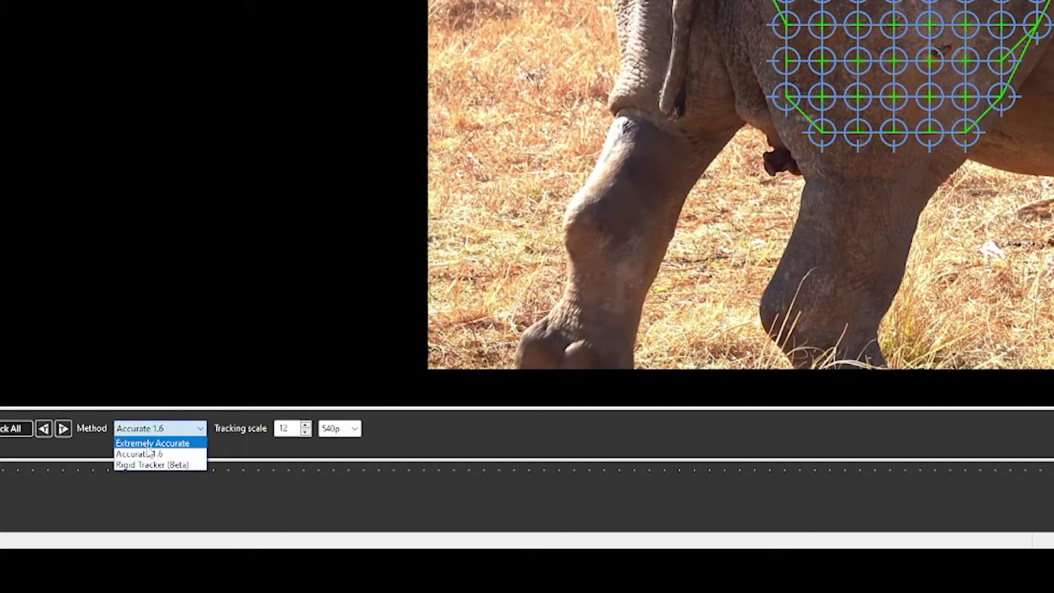
pyautogui.click(152, 443)
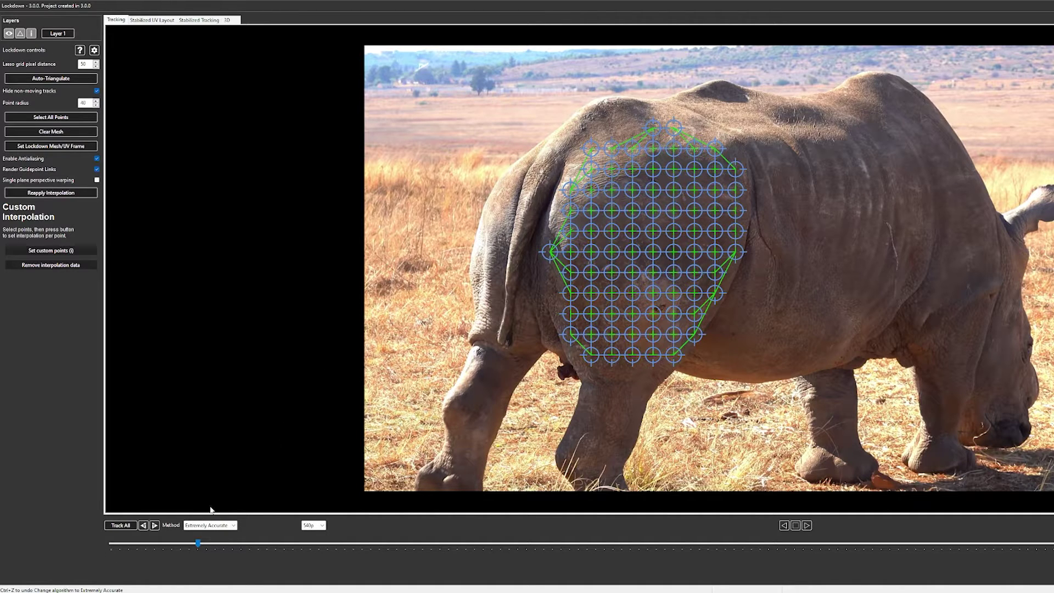
pyautogui.click(125, 526)
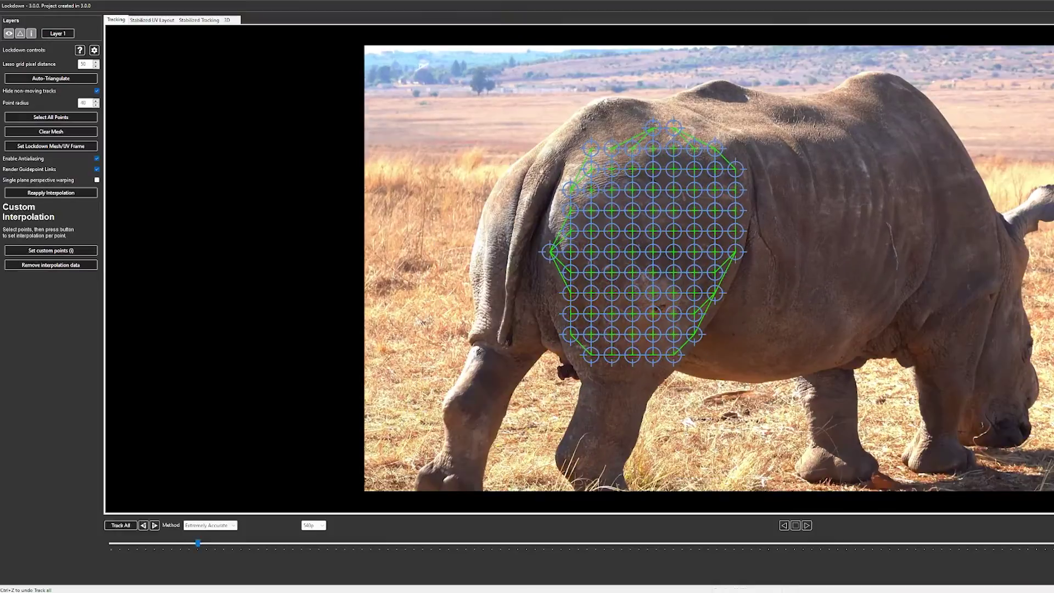
# Scrub through the tracked mesh and look over the lasso grid distance, point radius and disk cache settings.
pyautogui.click(228, 545)
pyautogui.moveTo(228, 545); pyautogui.dragTo(468, 571)
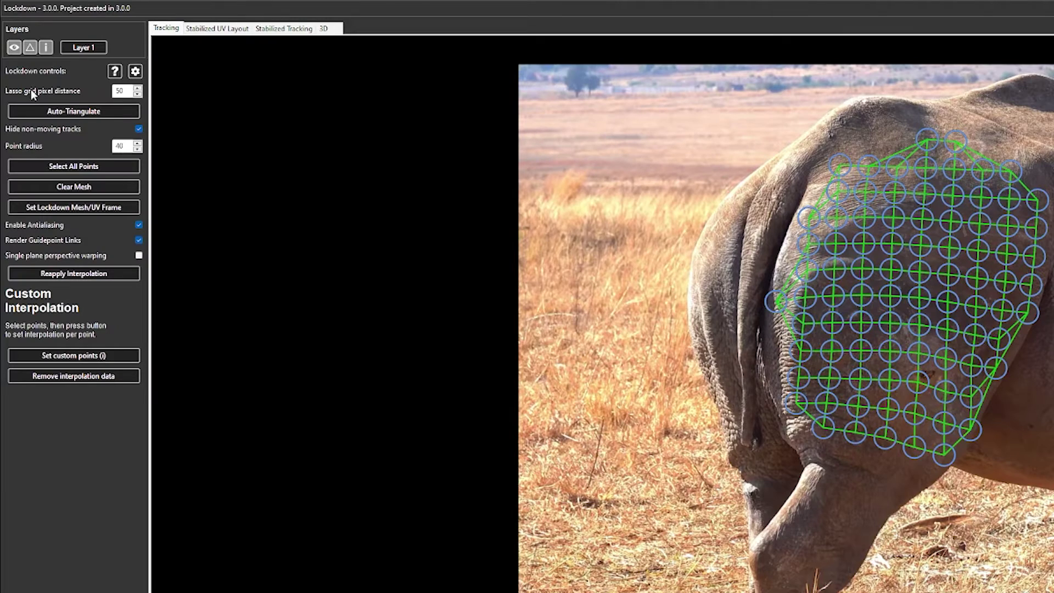
pyautogui.click(138, 94)
pyautogui.click(138, 88)
pyautogui.click(130, 147)
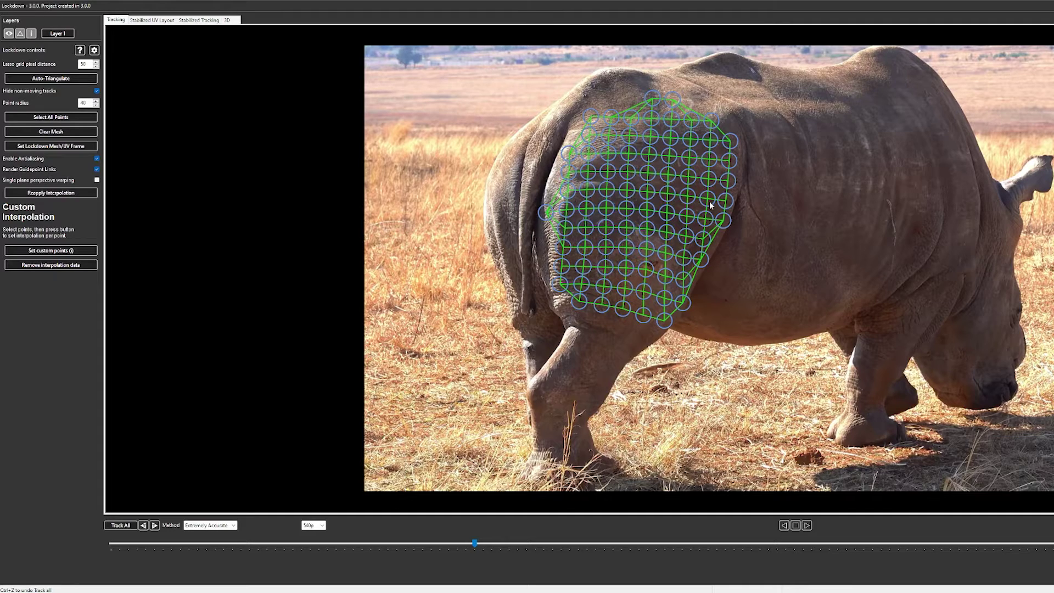
pyautogui.click(95, 51)
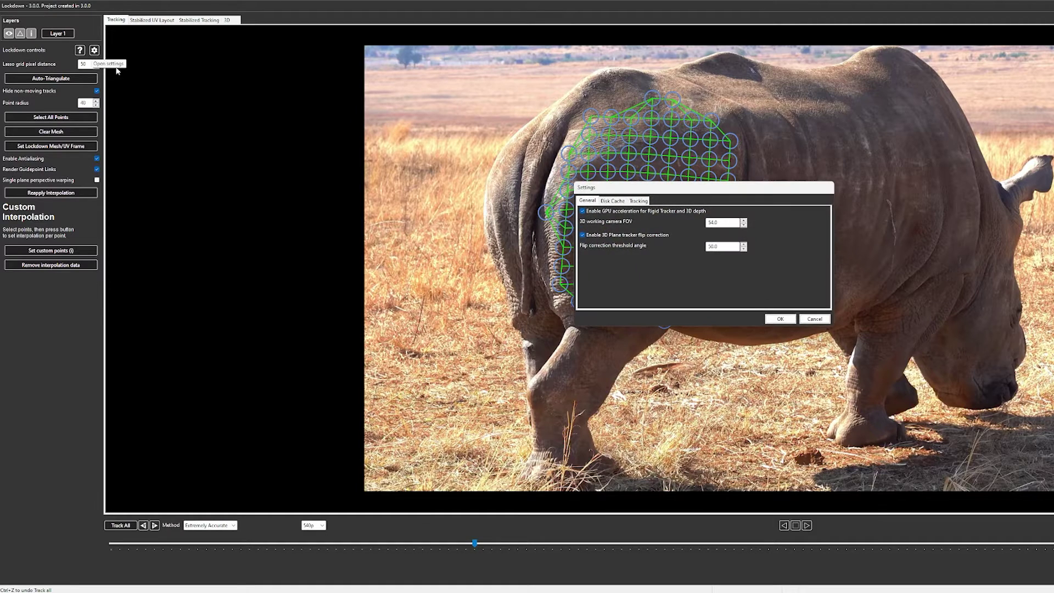
pyautogui.click(607, 202)
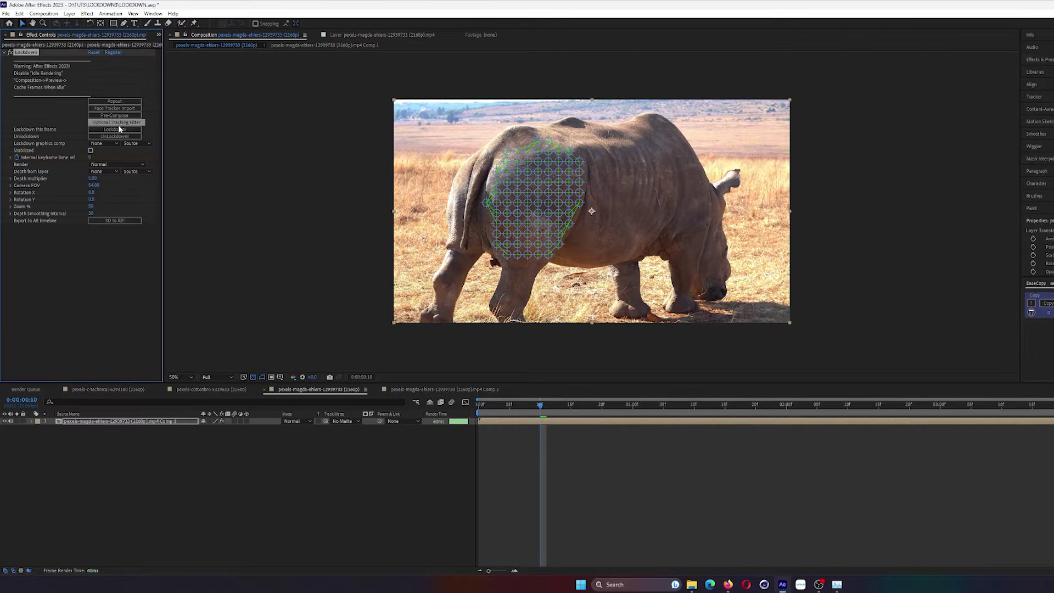
# Lock down the tracked surface at frame 0:00:00:10 and play back the checkerboard on the rhino's hindquarters.
pyautogui.click(126, 130)
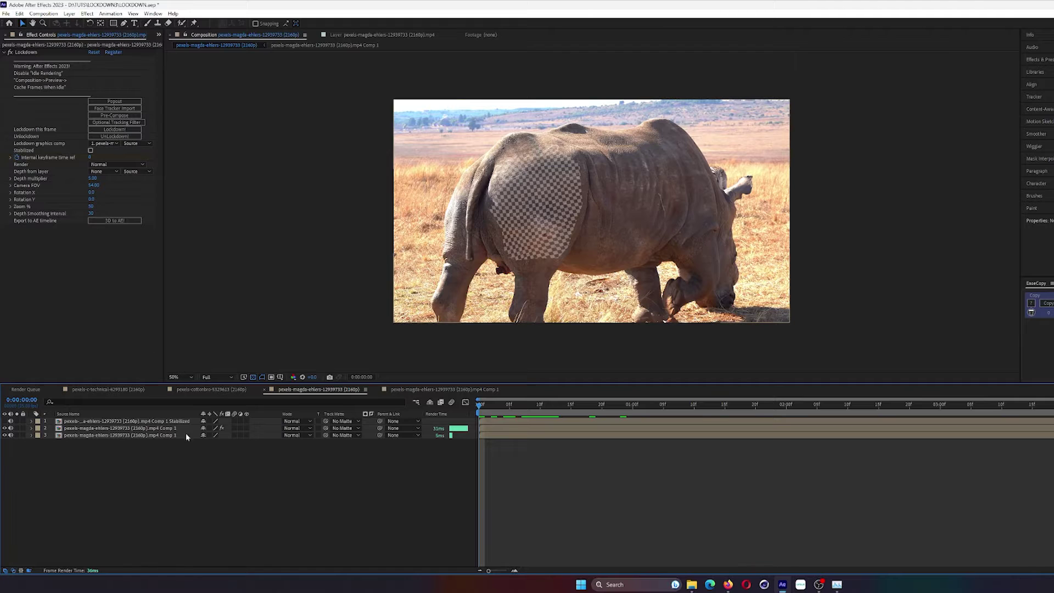
pyautogui.click(516, 405)
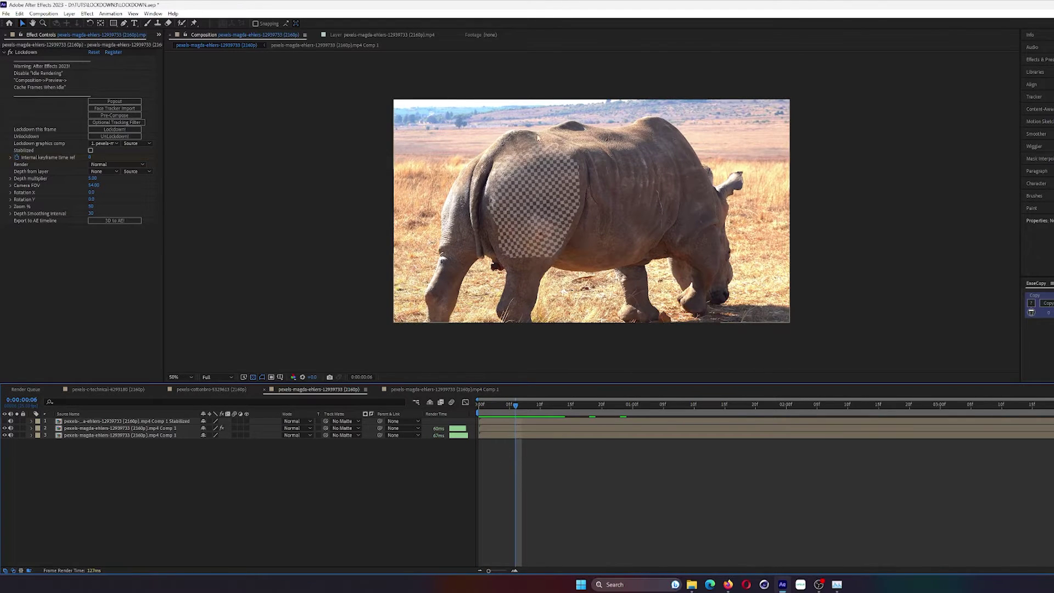
pyautogui.press('space')
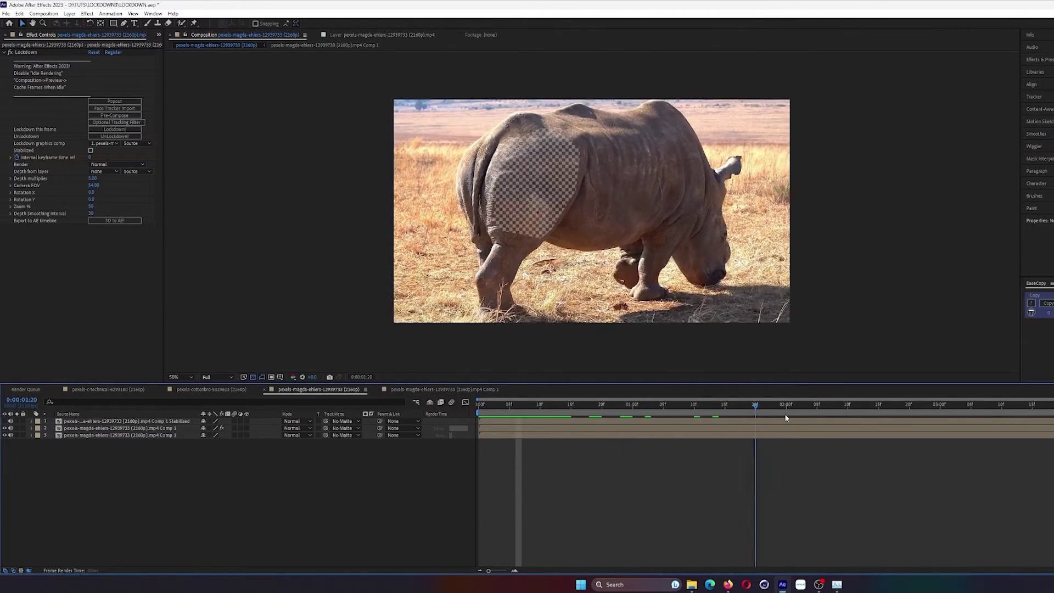
pyautogui.moveTo(783, 425); pyautogui.dragTo(1011, 441)
pyautogui.press('space')
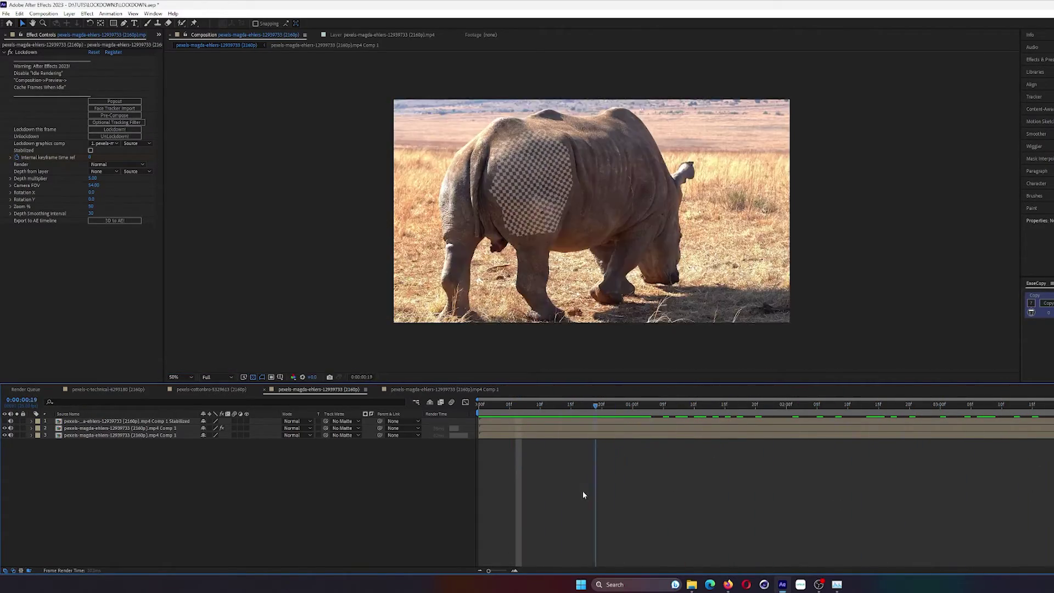
pyautogui.press('space')
# Open the Stabilized composition, move to frame 0:00:01:10 and hide the Checkerboard layer.
pyautogui.doubleClick(84, 421)
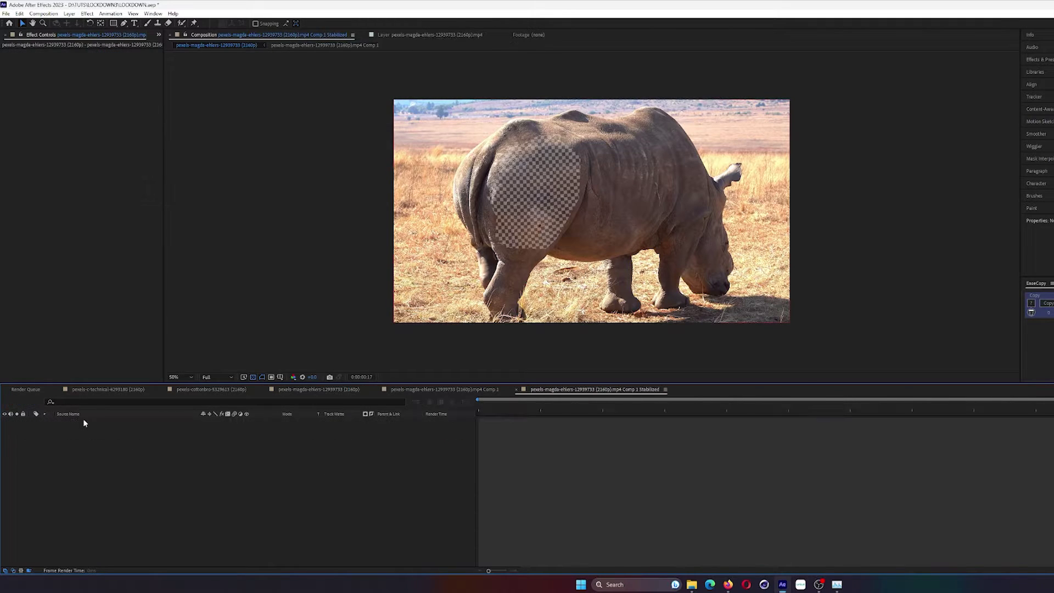
pyautogui.moveTo(584, 428); pyautogui.dragTo(760, 433)
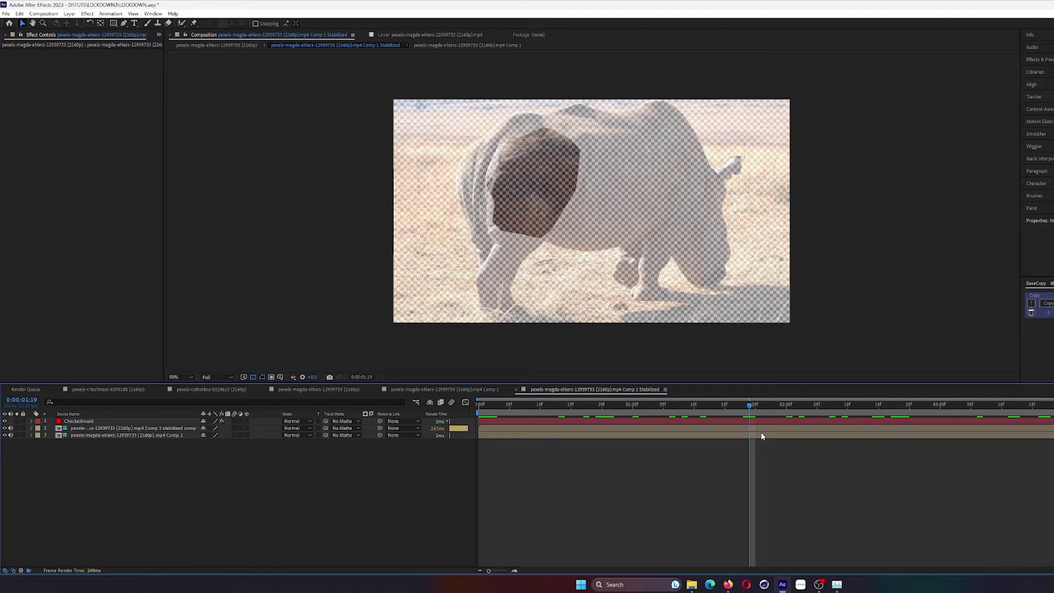
pyautogui.moveTo(762, 436); pyautogui.dragTo(696, 433)
pyautogui.click(93, 422)
pyautogui.click(5, 421)
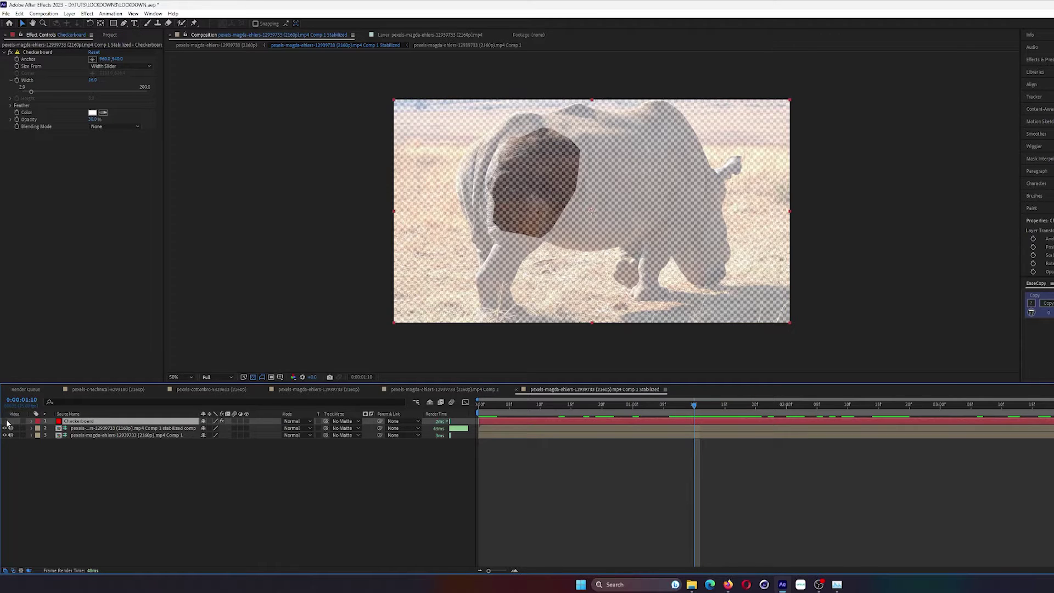
pyautogui.press('.')
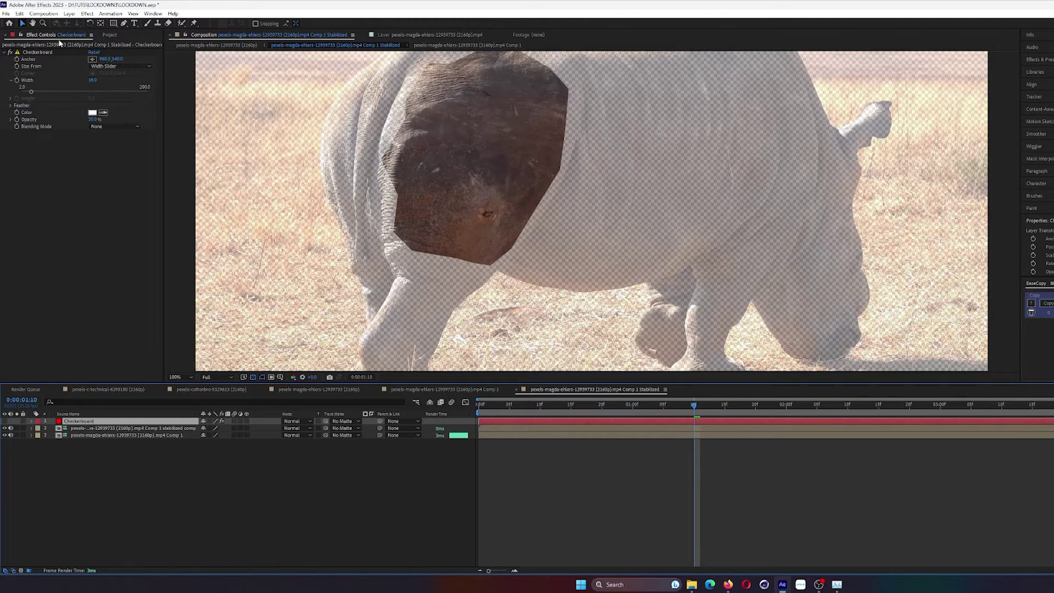
# Add TATTOO.png as the uppermost layer, position it over the stabilized hindquarters and scale it to about 64%.
pyautogui.click(110, 35)
pyautogui.moveTo(26, 196); pyautogui.dragTo(165, 420)
pyautogui.moveTo(563, 240); pyautogui.dragTo(449, 179)
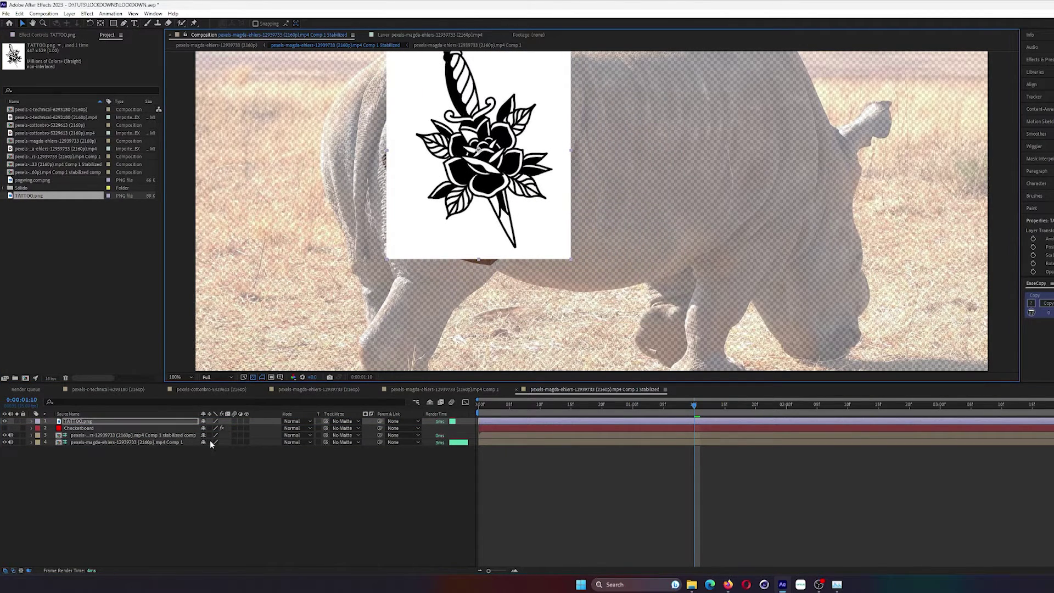
pyautogui.press('s')
pyautogui.moveTo(221, 429); pyautogui.dragTo(209, 429)
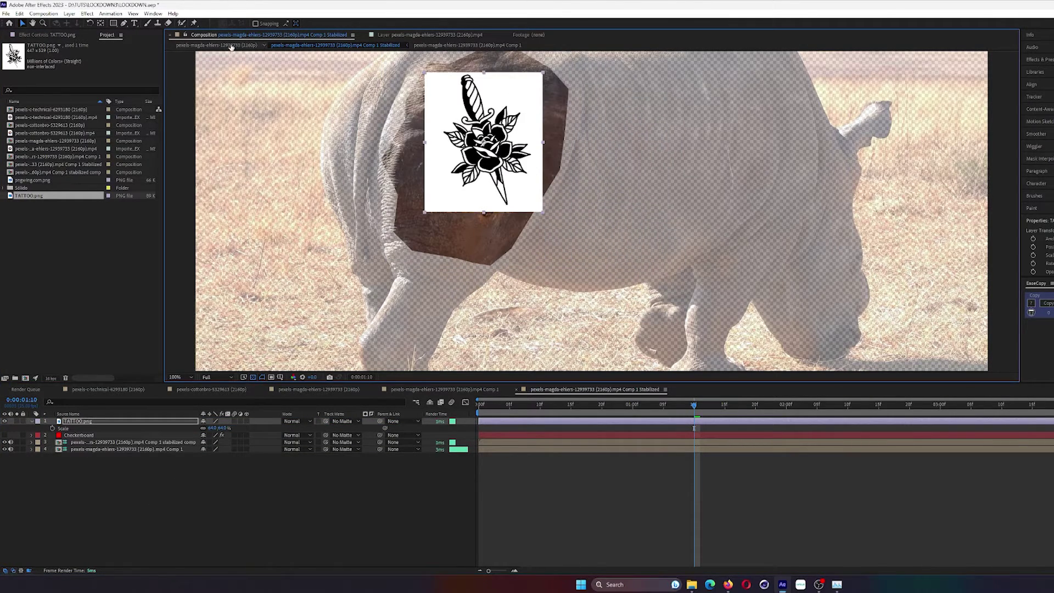
# Return to the main rhino composition and play back the tattoo following the skin.
pyautogui.click(231, 46)
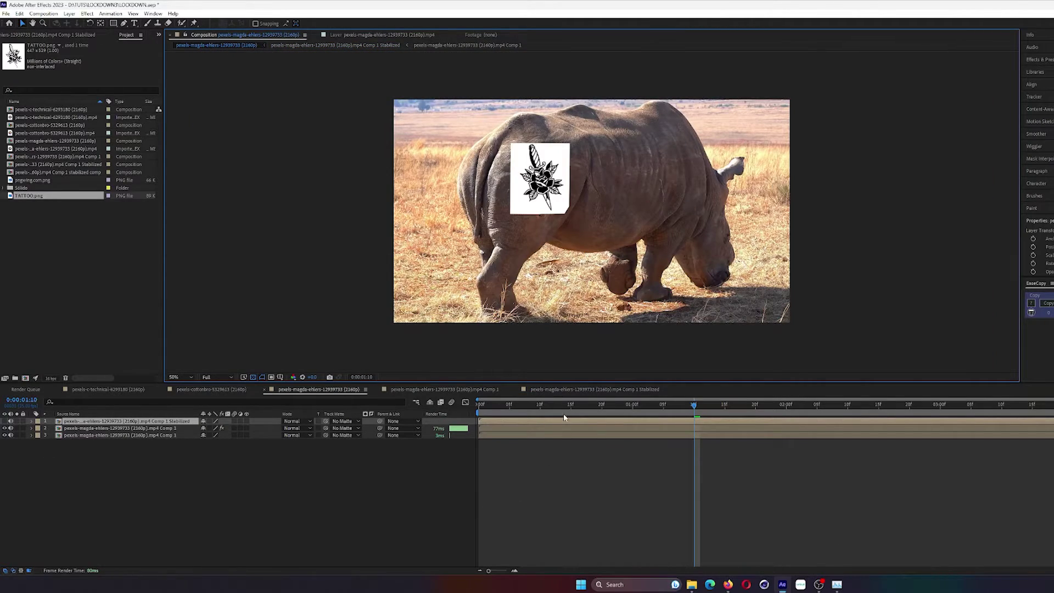
pyautogui.press('space')
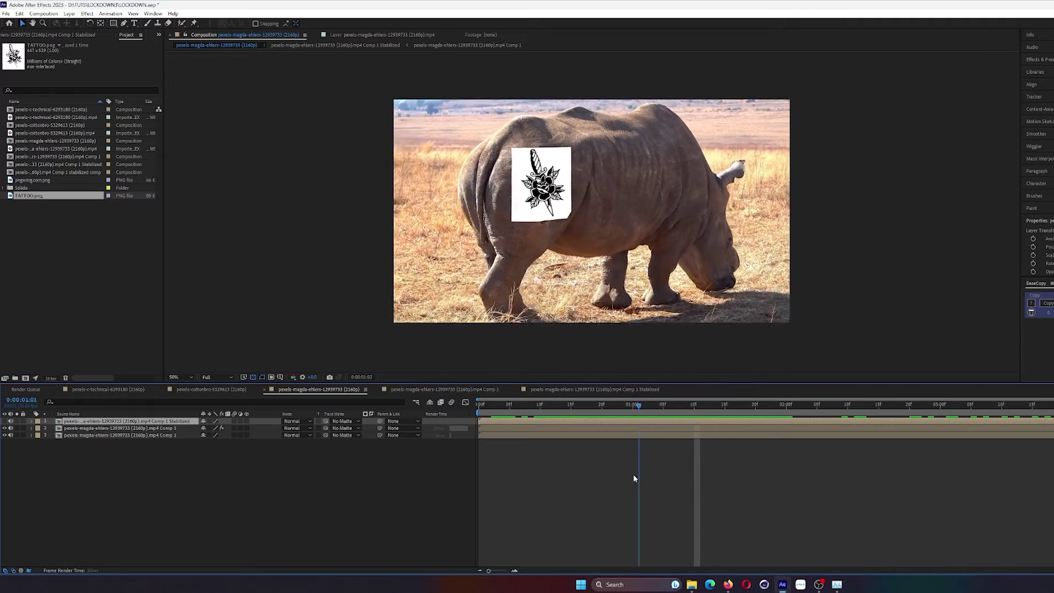
pyautogui.press('space')
# Toggle the Lockdown layer's visibility to compare it with the original footage, ending with the Lockdown layer selected.
pyautogui.click(6, 429)
pyautogui.click(6, 429)
pyautogui.click(5, 429)
pyautogui.click(6, 429)
pyautogui.click(6, 429)
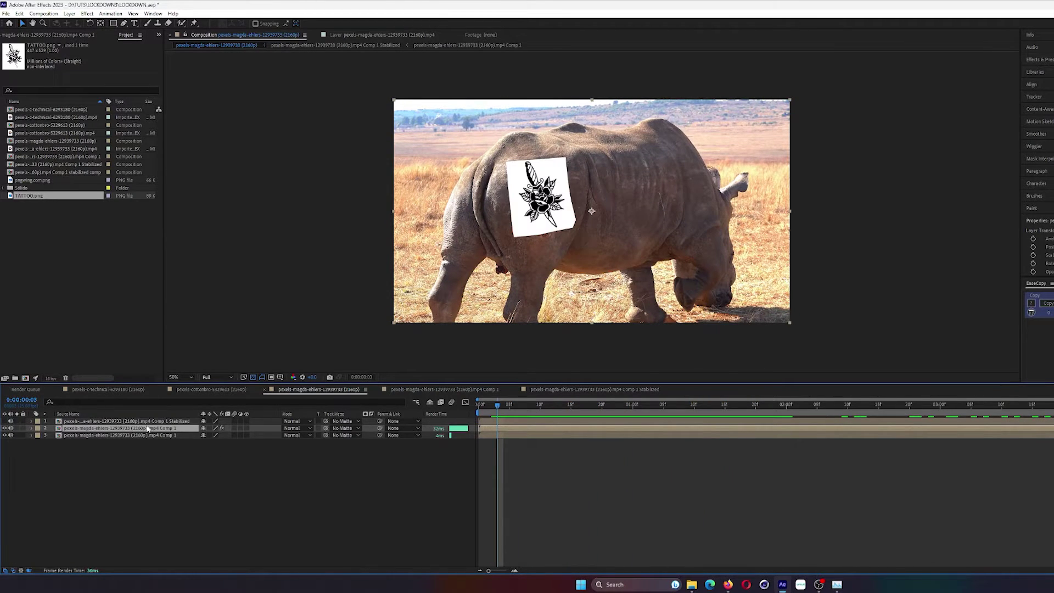
pyautogui.click(109, 435)
pyautogui.click(116, 429)
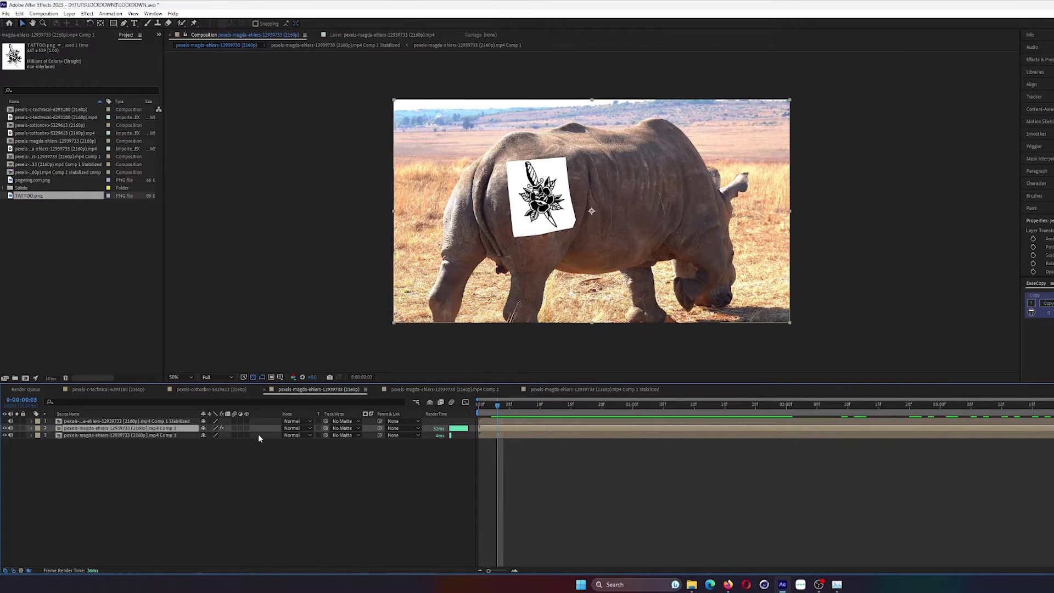
# Set the Lockdown layer's blending mode to Multiply and play back the tattoo on the rhino's skin.
pyautogui.click(291, 429)
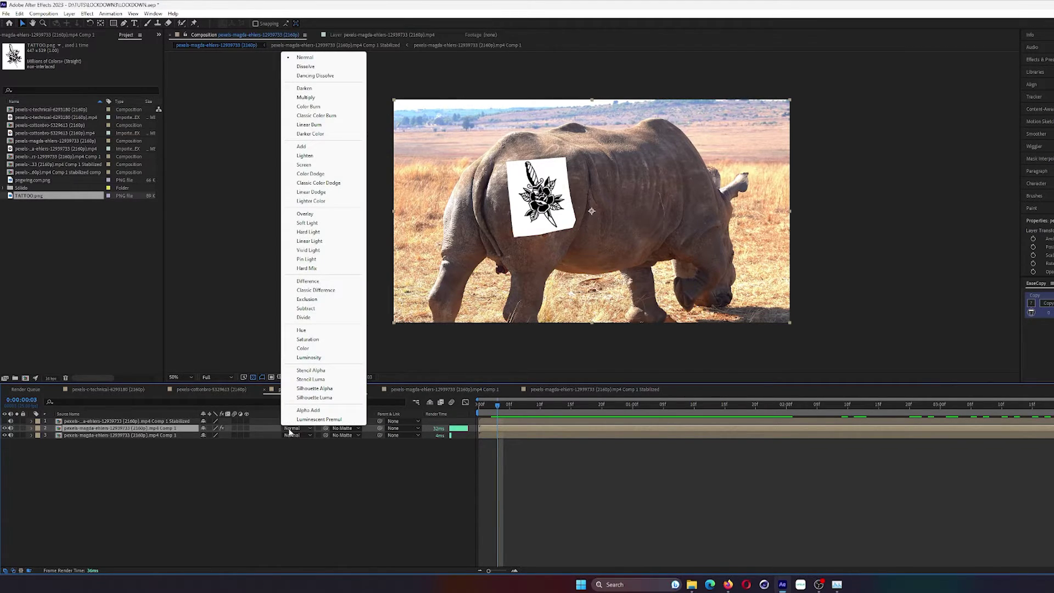
pyautogui.click(306, 98)
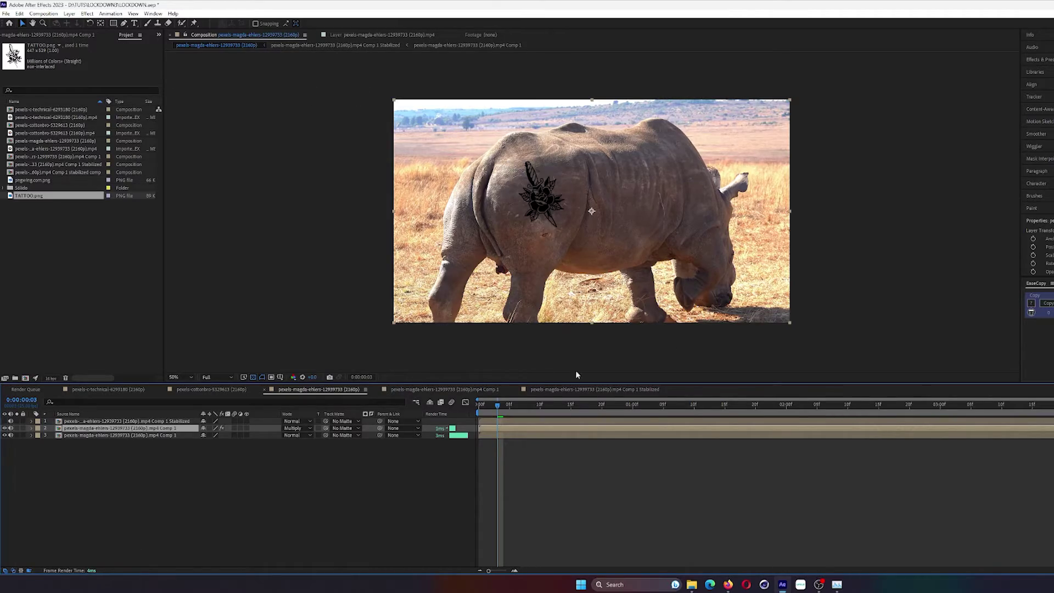
pyautogui.scroll(2, 600, 364)
pyautogui.press('space')
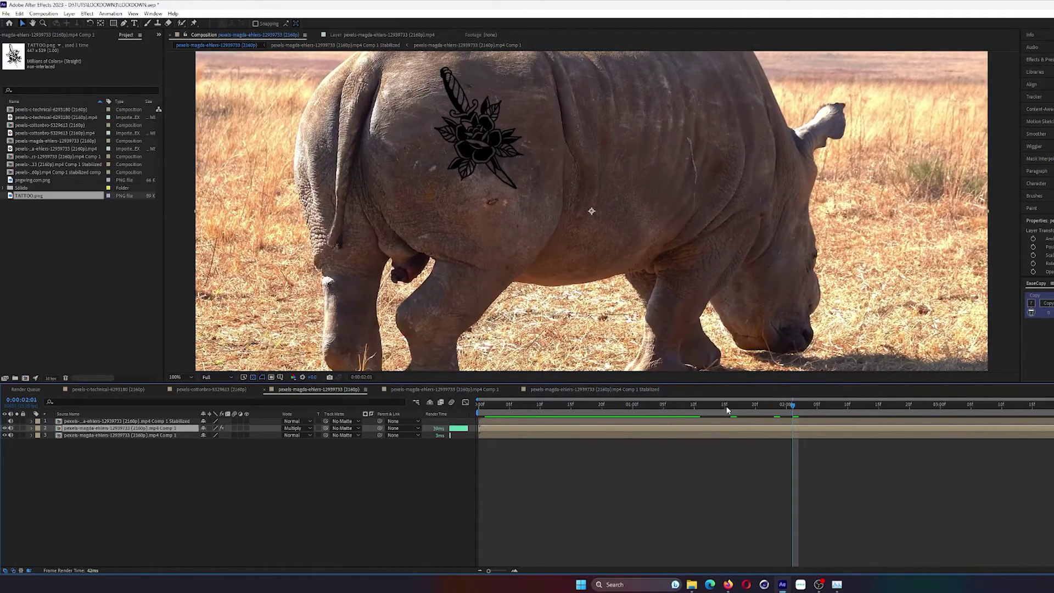
pyautogui.click(613, 406)
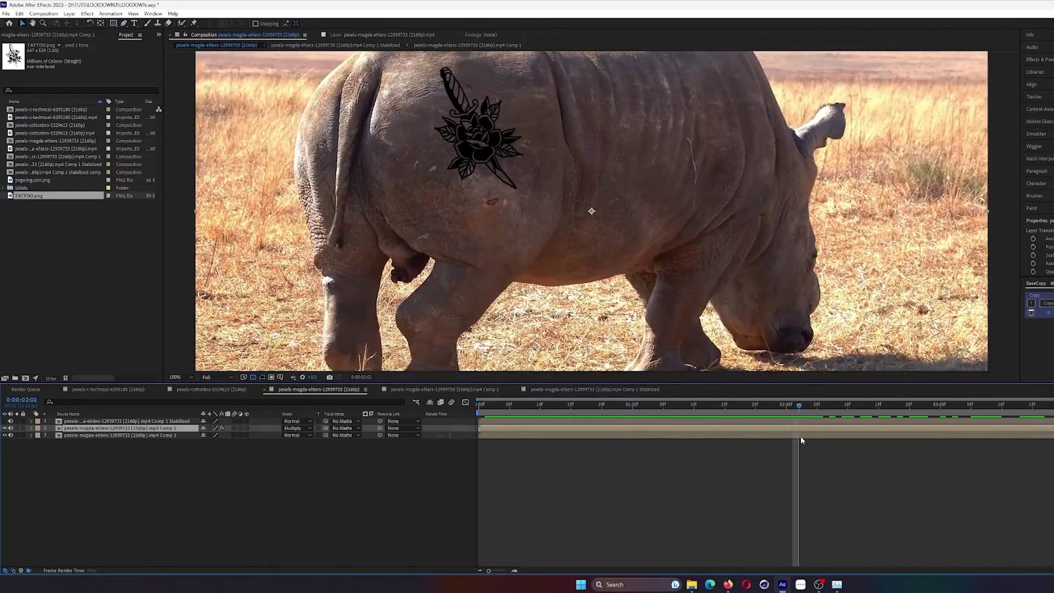
pyautogui.moveTo(888, 442); pyautogui.dragTo(597, 439)
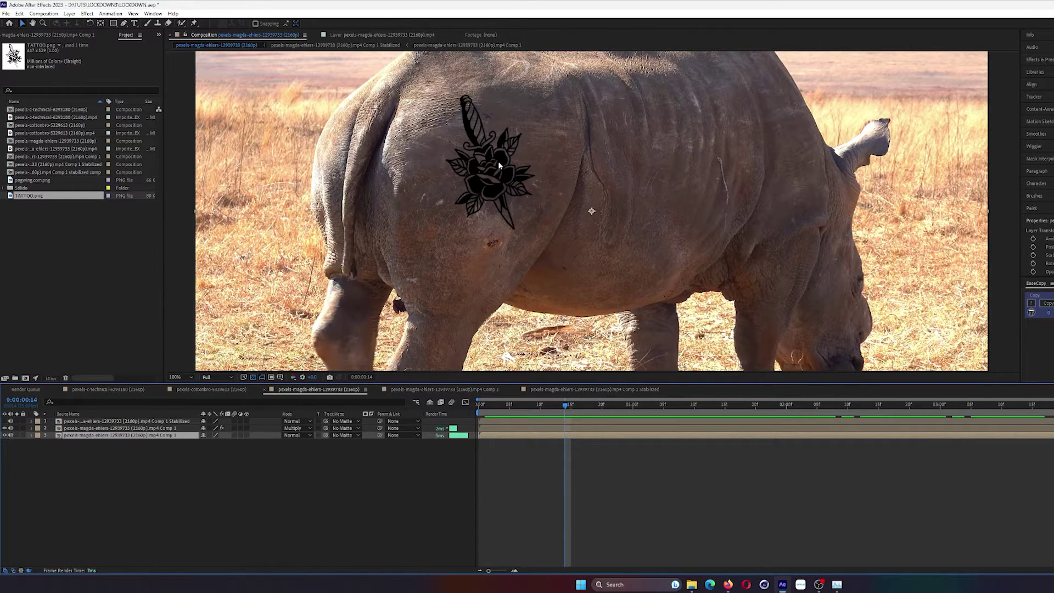
# Duplicate the original rhino footage layer at frame 0:00:00:14 and move the copy directly above the Lockdown layer.
pyautogui.press('.')
pyautogui.moveTo(532, 209); pyautogui.dragTo(689, 291)
pyautogui.hotkey('ctrl', 'd')
pyautogui.moveTo(121, 436); pyautogui.dragTo(126, 433)
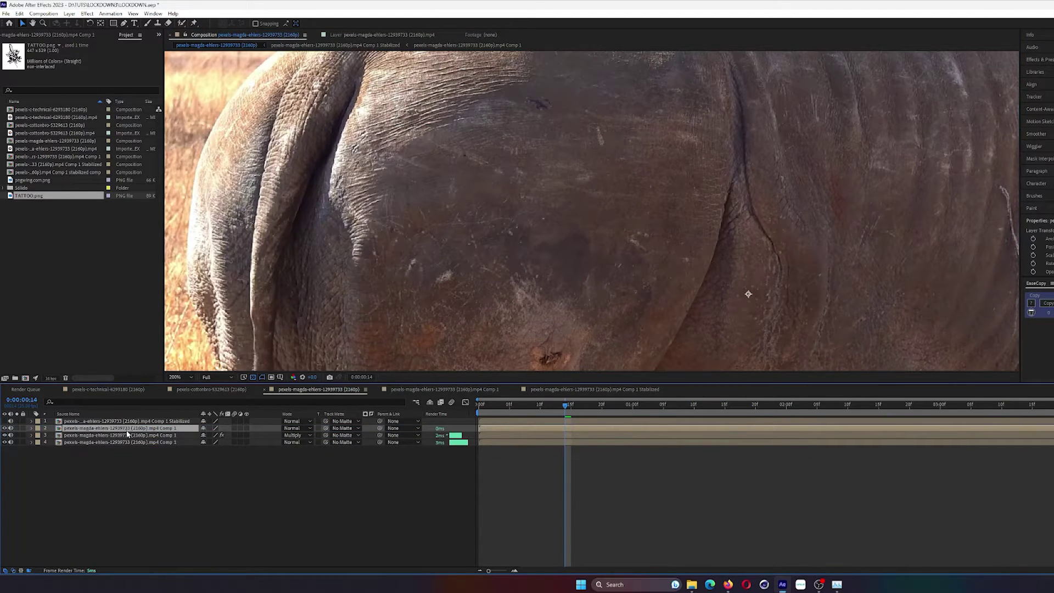
# Apply the Tint and Curves effects to the duplicated rhino footage layer.
pyautogui.hotkey('ctrl', 'space')
pyautogui.write('tint')
pyautogui.press('Return')
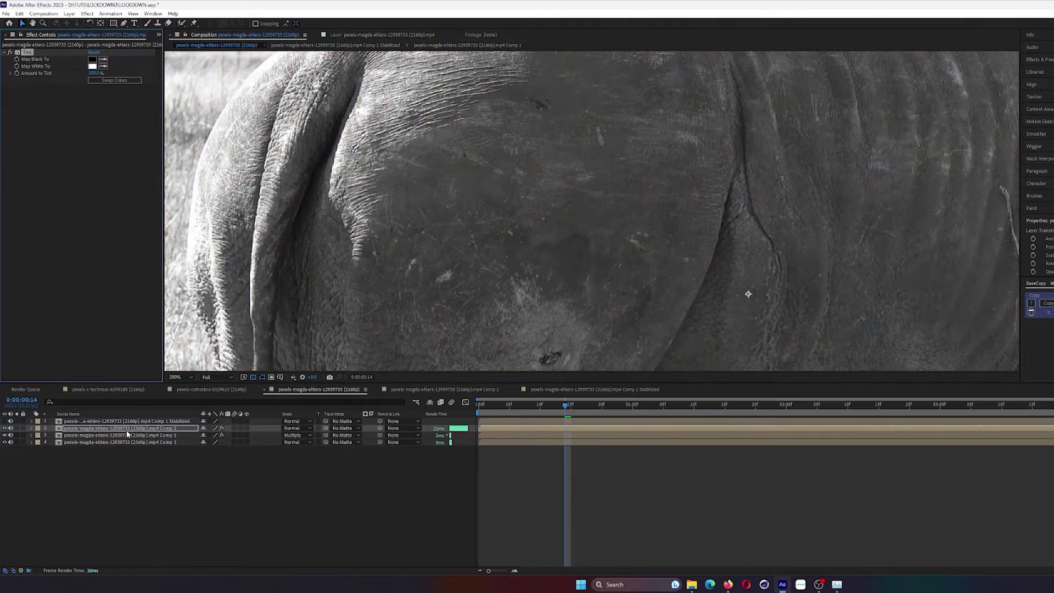
pyautogui.hotkey('ctrl', 'space')
pyautogui.write('curv')
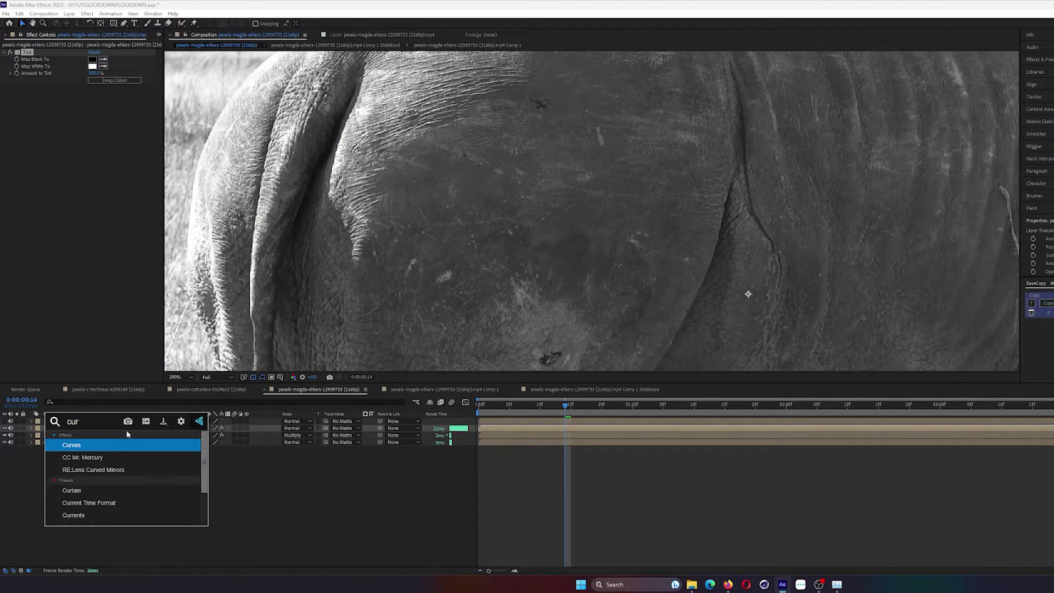
pyautogui.click(111, 450)
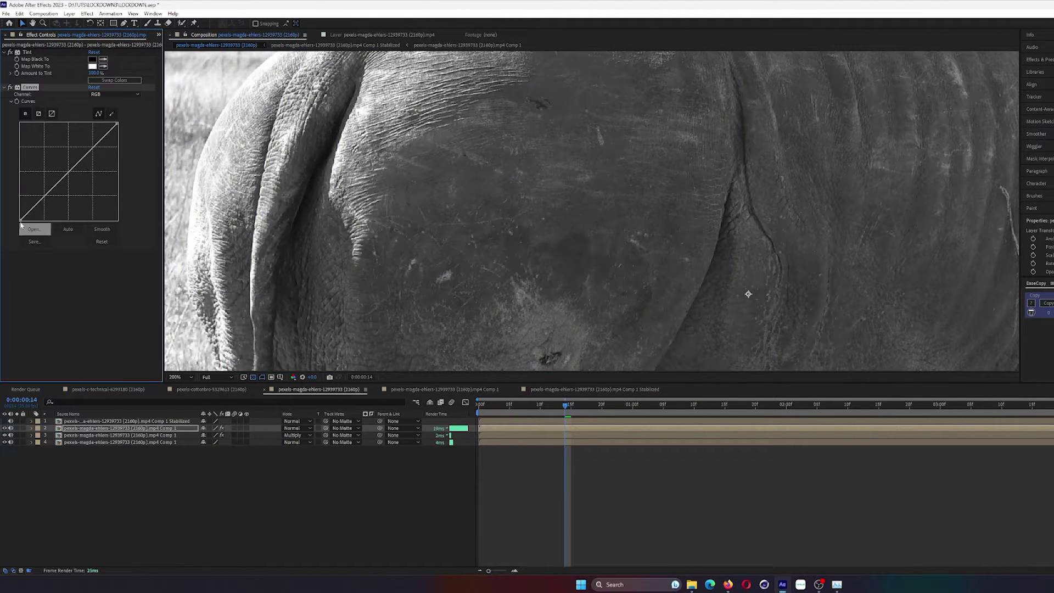
# Increase the duplicate's contrast by moving the black and white points of its RGB curve inward.
pyautogui.moveTo(22, 220); pyautogui.dragTo(28, 221)
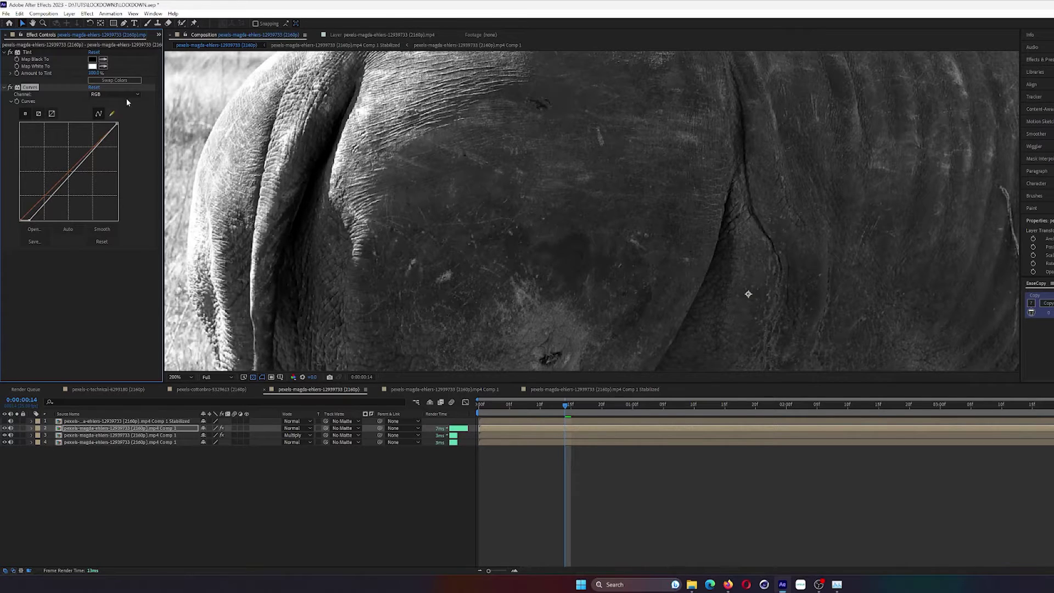
pyautogui.moveTo(118, 125); pyautogui.dragTo(108, 124)
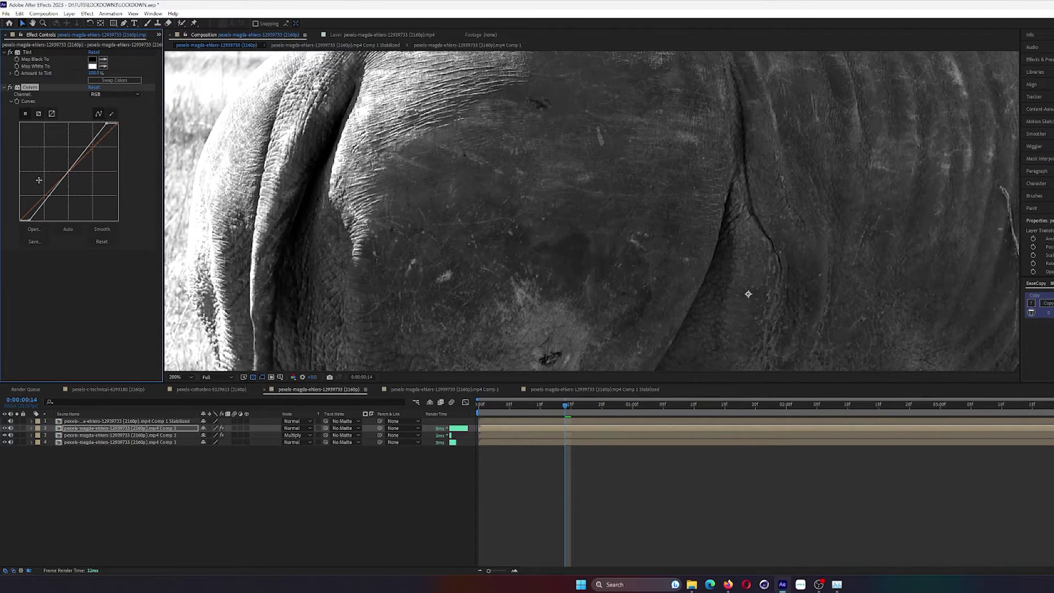
pyautogui.moveTo(28, 220); pyautogui.dragTo(36, 220)
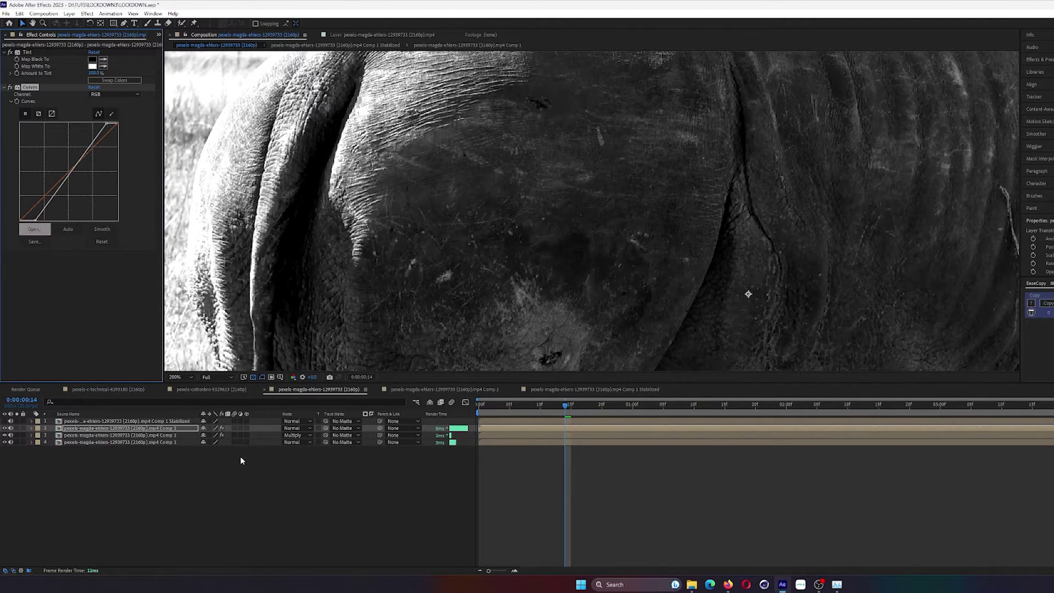
# Use the tinted duplicate as an inverted luma track matte for the Lockdown tattoo layer.
pyautogui.click(108, 435)
pyautogui.moveTo(325, 434); pyautogui.dragTo(167, 434)
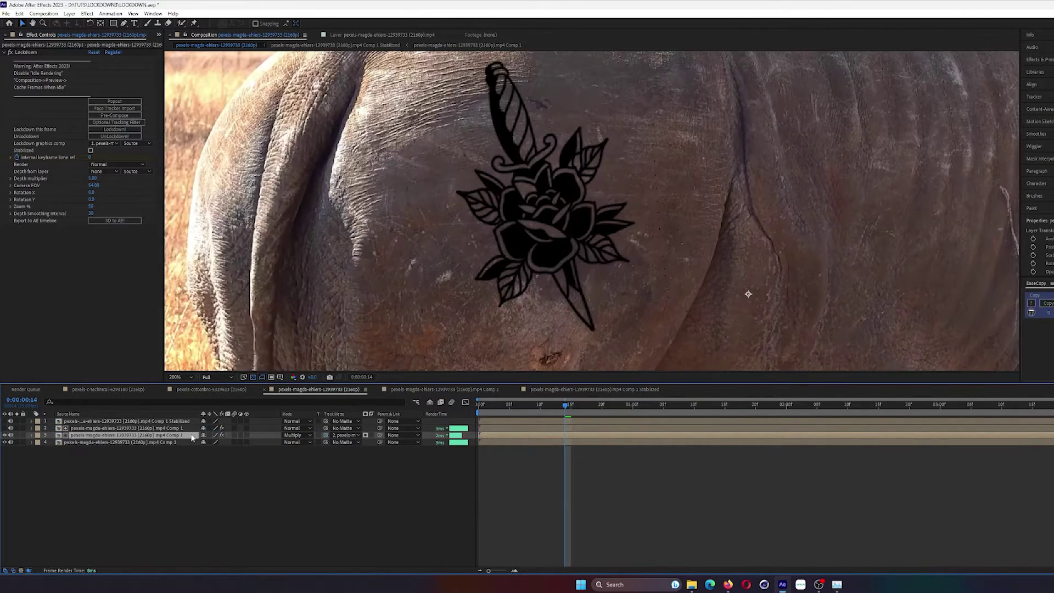
pyautogui.click(366, 436)
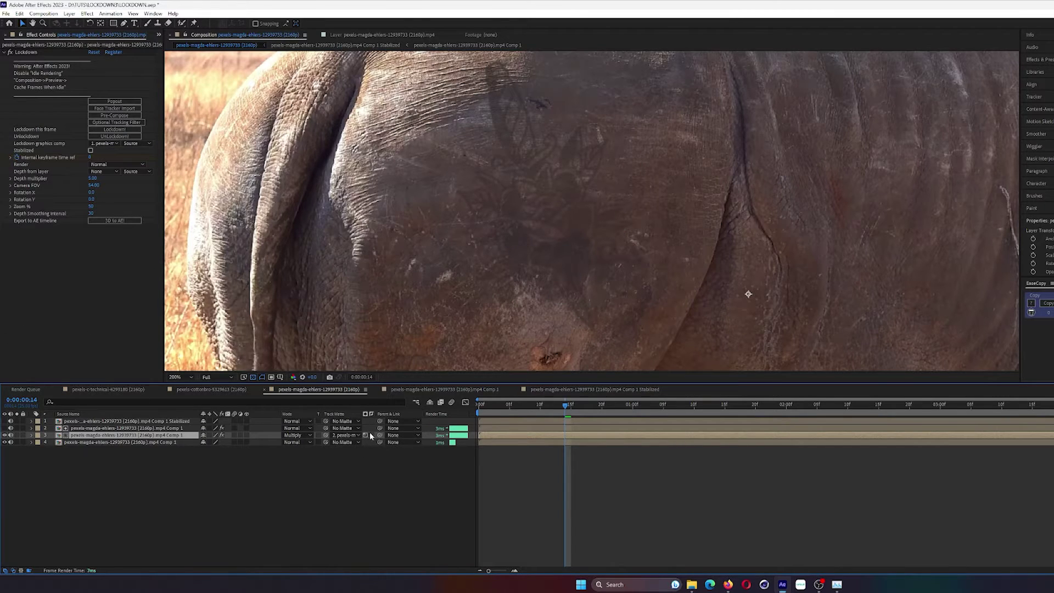
pyautogui.click(369, 436)
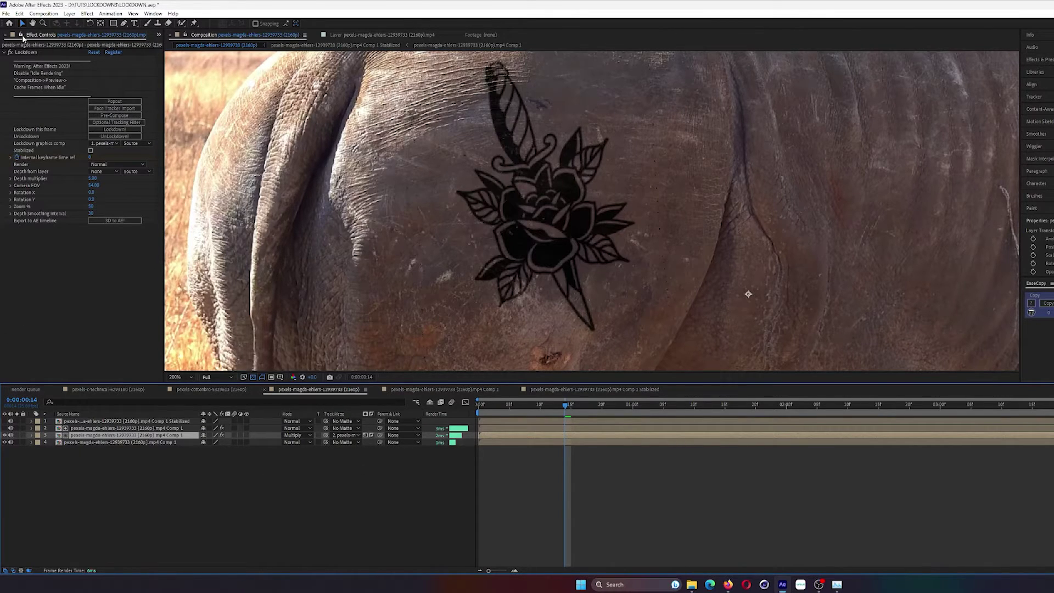
# Refine the matte layer's RGB curve, easing the black point back and pulling the white point far inward to fade the tattoo's highlight areas.
pyautogui.click(122, 428)
pyautogui.moveTo(20, 220)
pyautogui.mouseDown()
pyautogui.moveTo(38, 220)
pyautogui.moveTo(23, 220)
pyautogui.mouseUp()
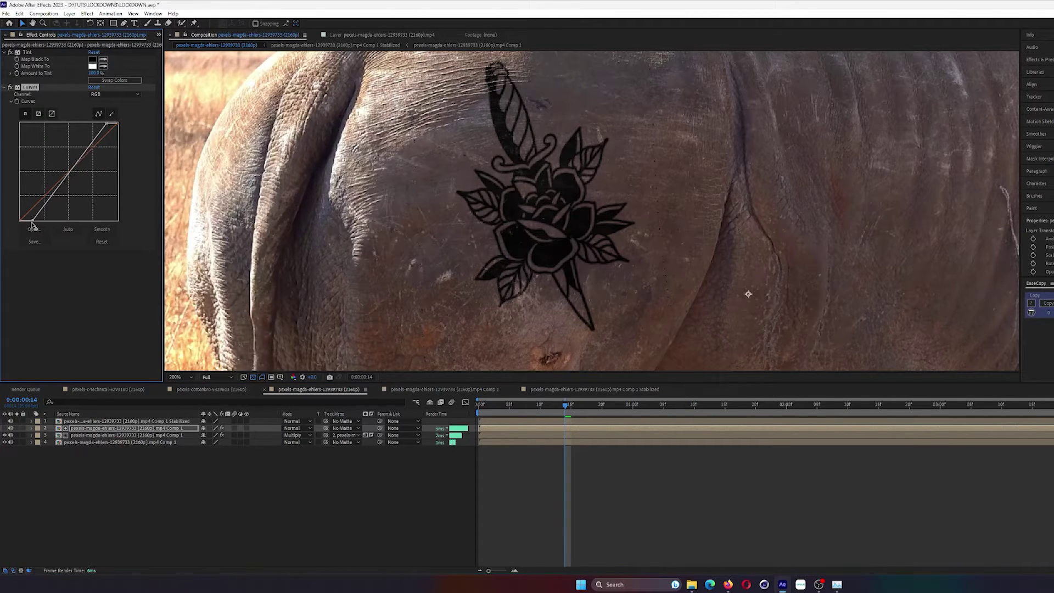
pyautogui.moveTo(117, 124); pyautogui.dragTo(80, 122)
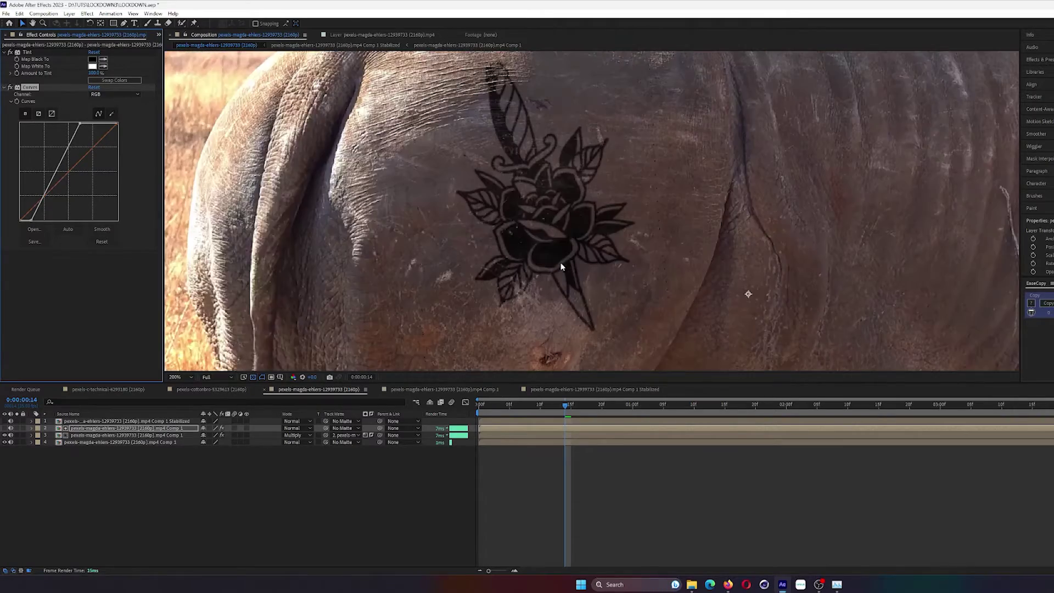
# Play back and scrub the rhino composition to examine how the matted tattoo blends with the moving skin.
pyautogui.scroll(-2, 571, 258)
pyautogui.press('space')
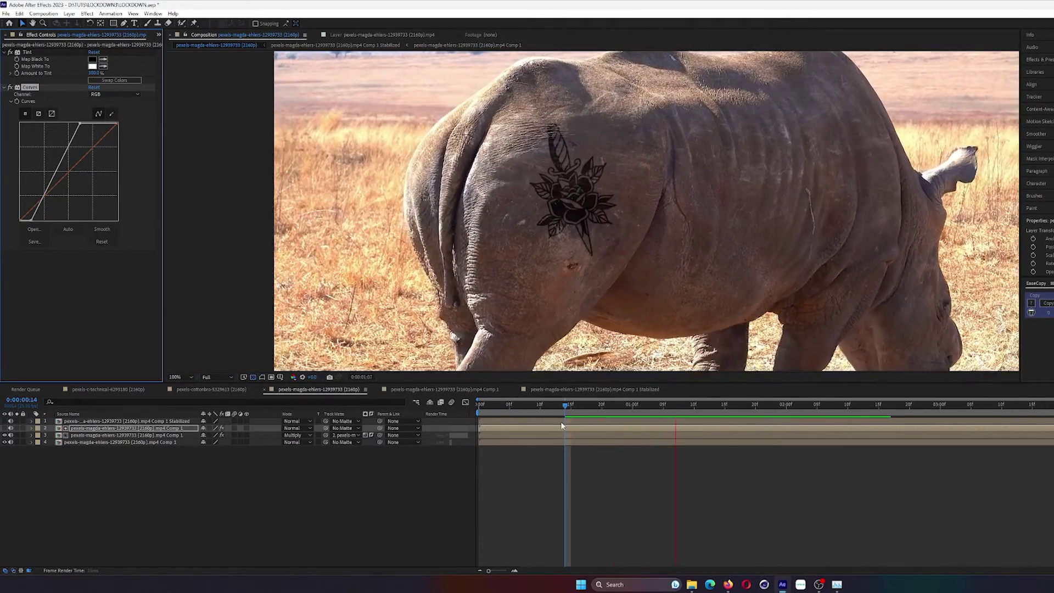
pyautogui.press('space')
pyautogui.moveTo(597, 409); pyautogui.dragTo(562, 413)
pyautogui.press('space')
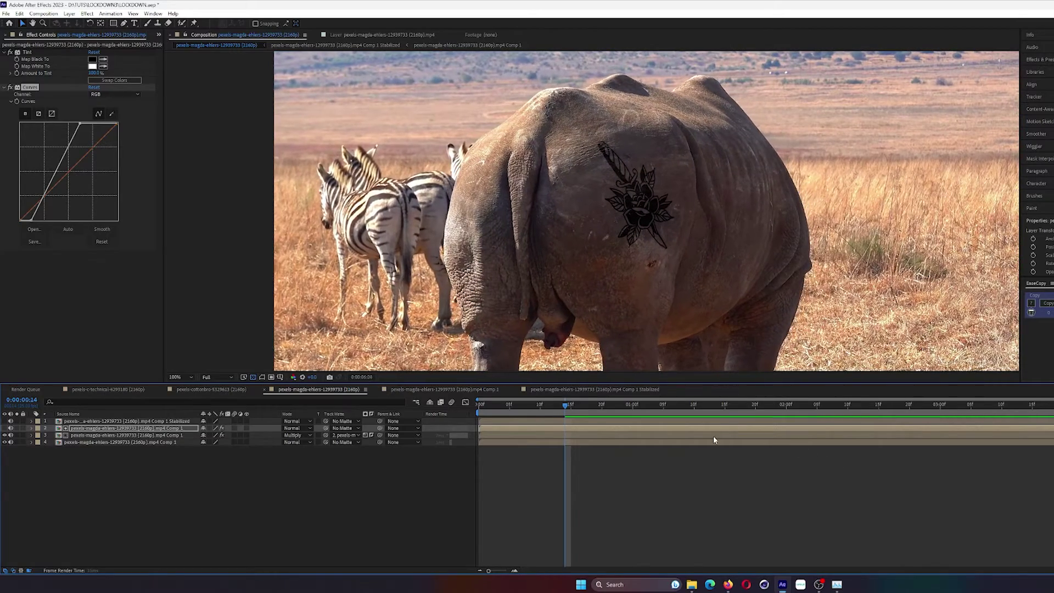
pyautogui.moveTo(589, 411); pyautogui.dragTo(480, 412)
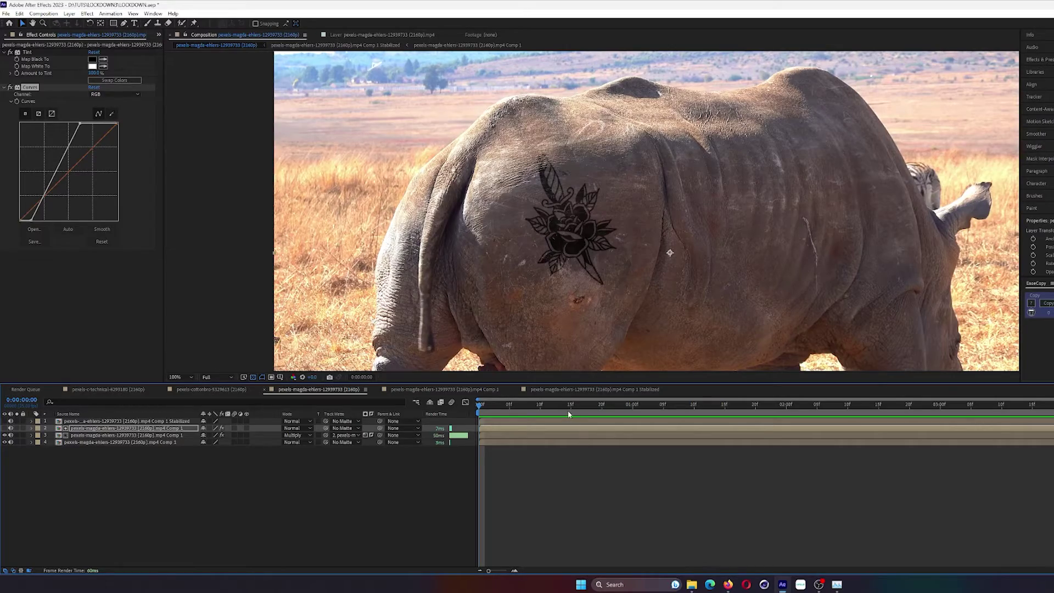
pyautogui.press('space')
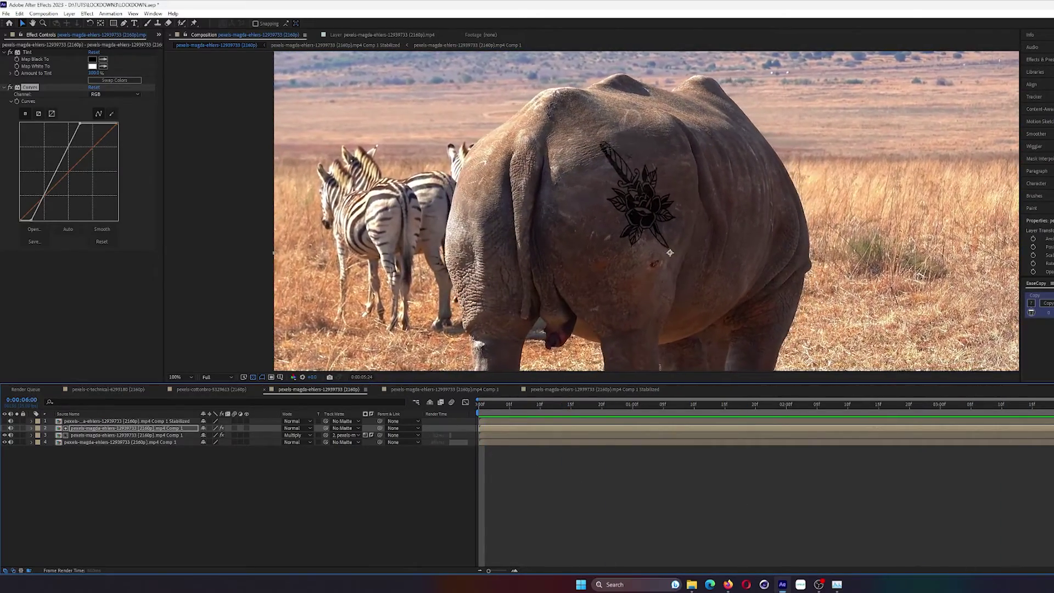
pyautogui.press('space')
pyautogui.press('space')
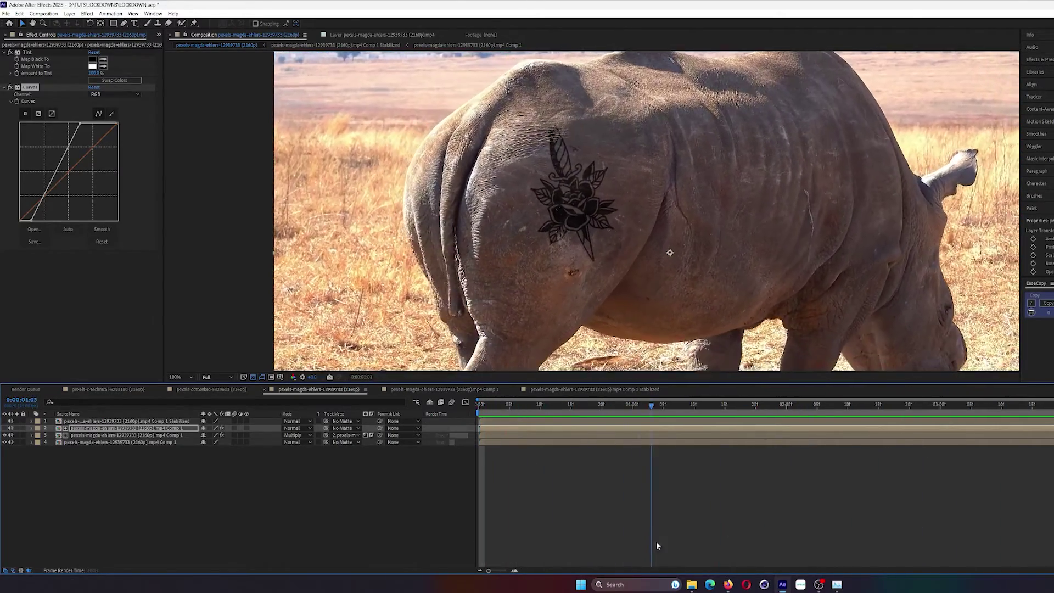
pyautogui.press('space')
pyautogui.moveTo(629, 411); pyautogui.dragTo(540, 412)
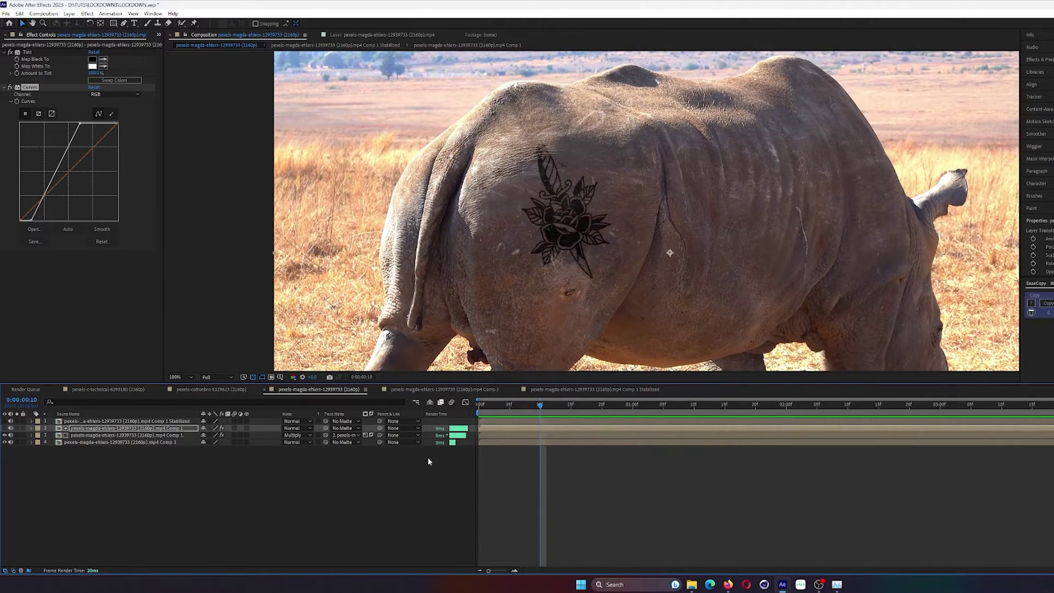
pyautogui.click(144, 443)
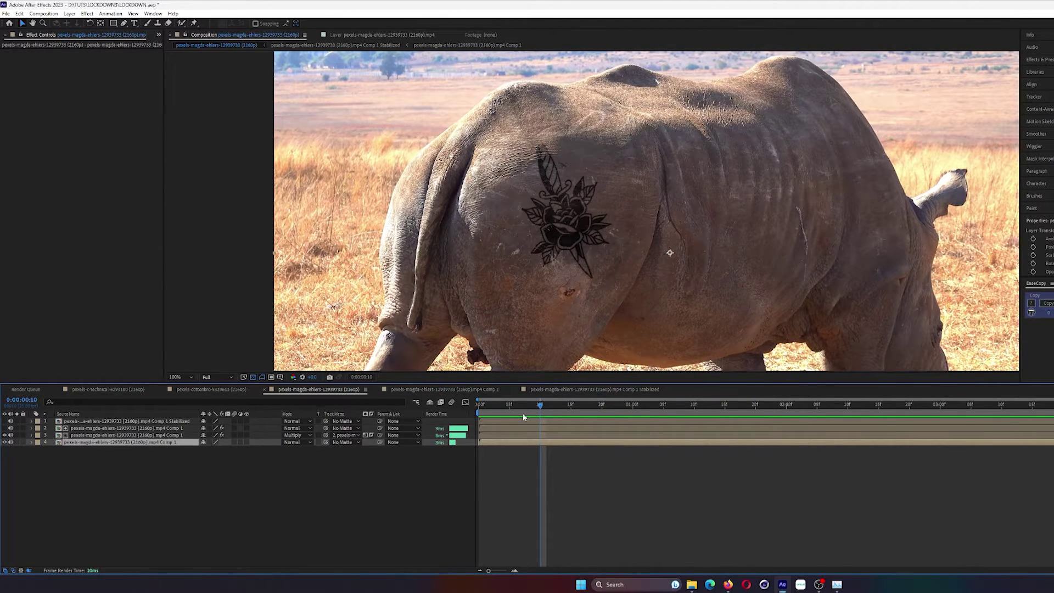
pyautogui.press('space')
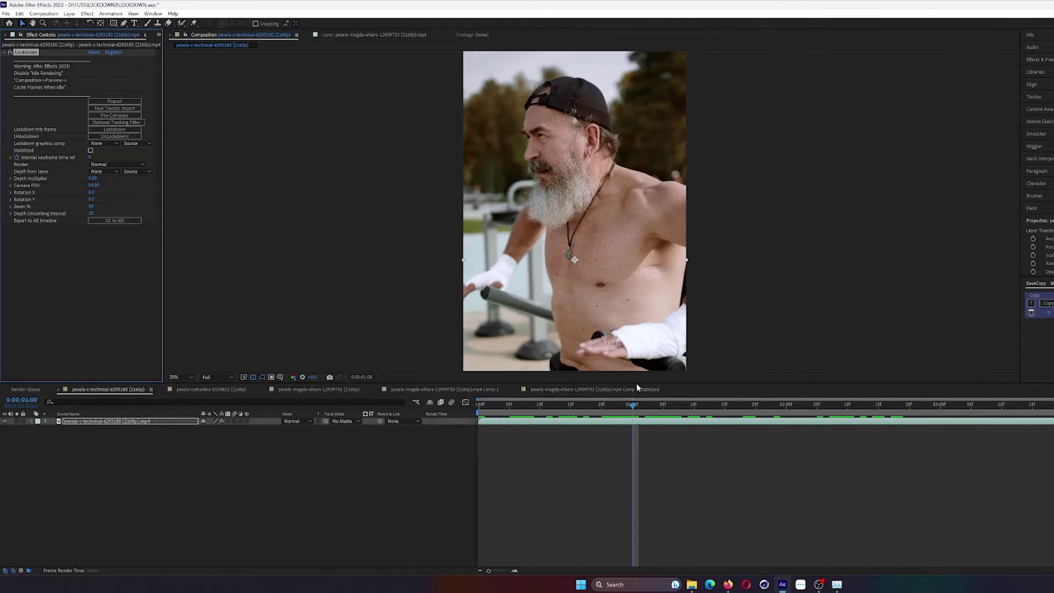
# Open the Lockdown tracking window for the bearded man's clip with the playhead at 0:00:01:00.
pyautogui.click(604, 416)
pyautogui.click(607, 417)
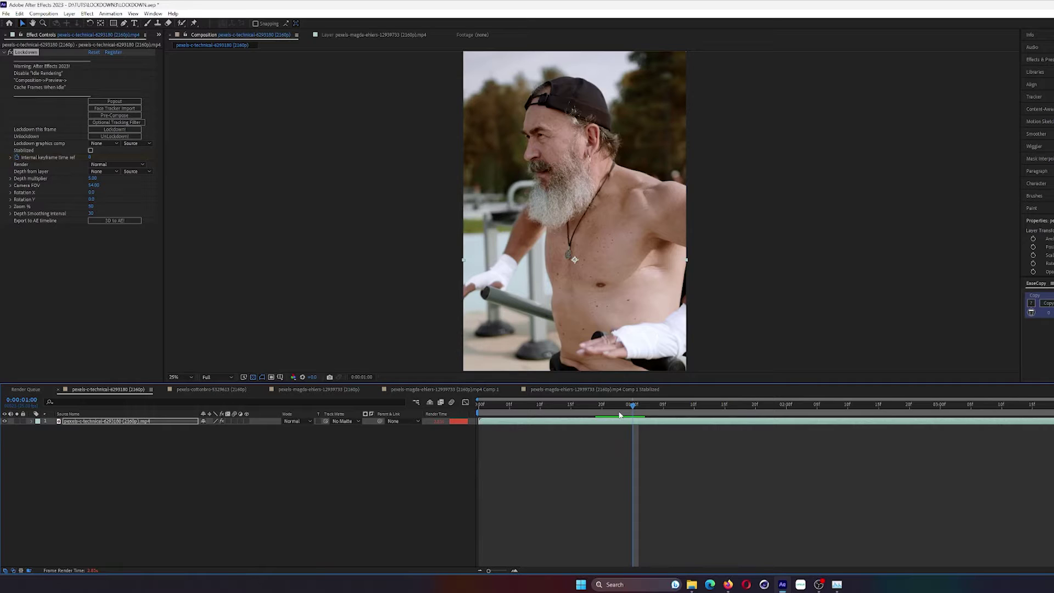
pyautogui.click(114, 102)
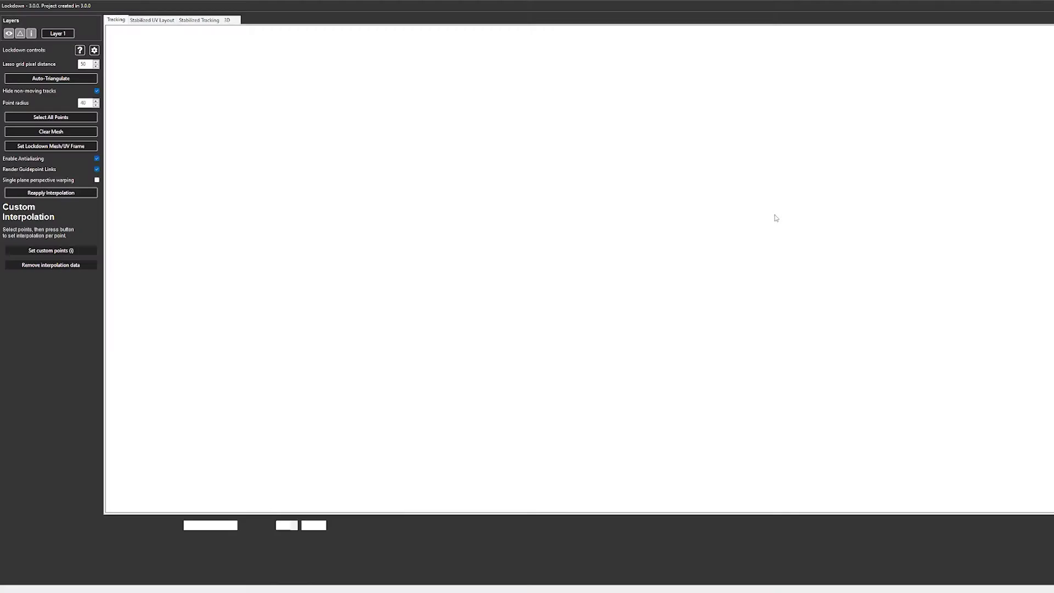
# Lasso a grid of tracking points over the man's chest beside the pendant.
pyautogui.scroll(-2, 789, 259)
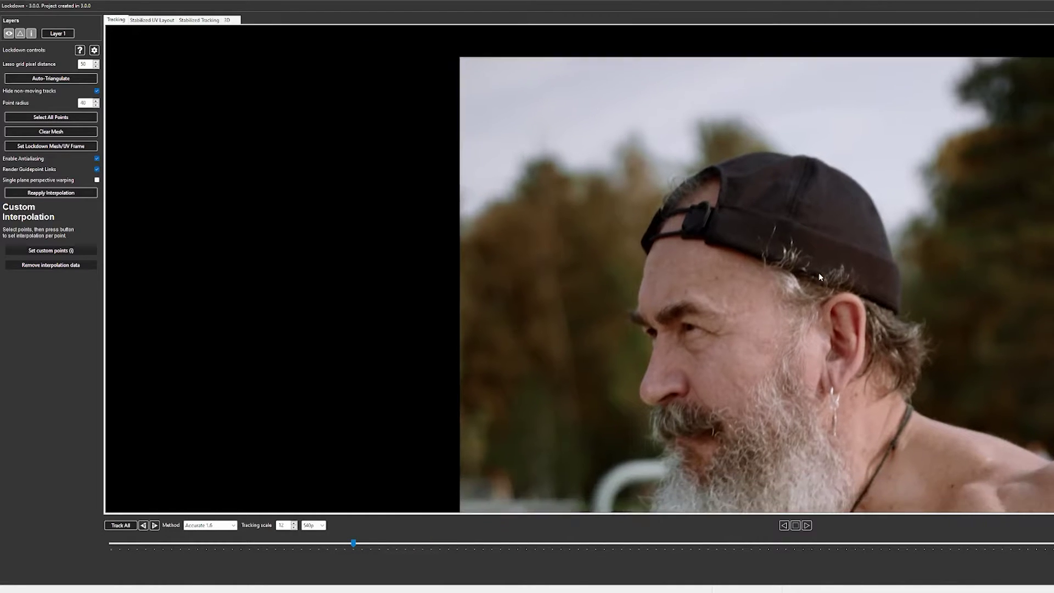
pyautogui.moveTo(818, 273); pyautogui.dragTo(766, 25)
pyautogui.moveTo(746, 314); pyautogui.dragTo(721, 220)
pyautogui.scroll(-3, 720, 221)
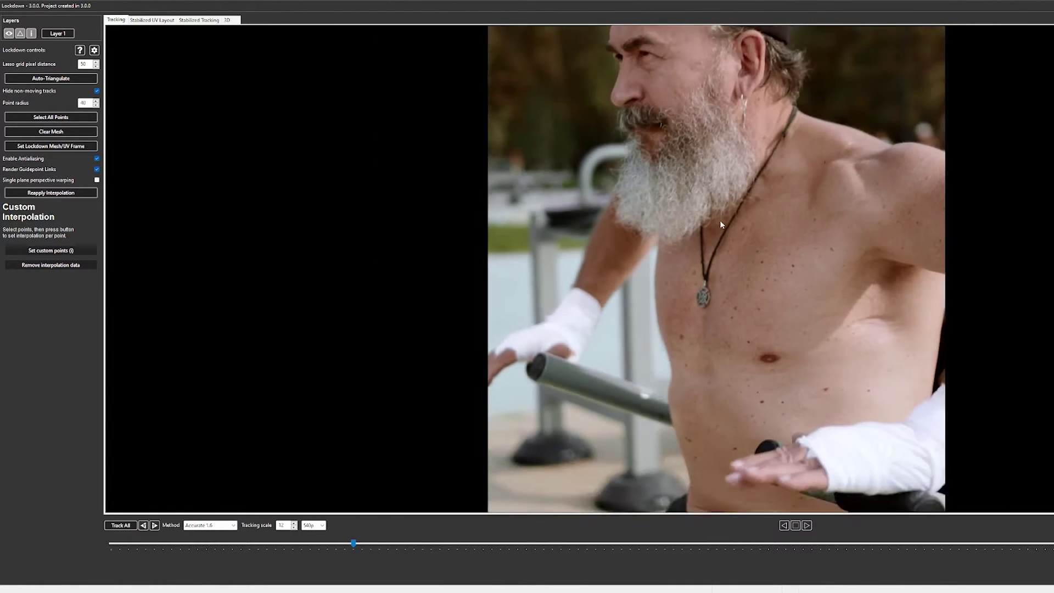
pyautogui.scroll(2, 720, 220)
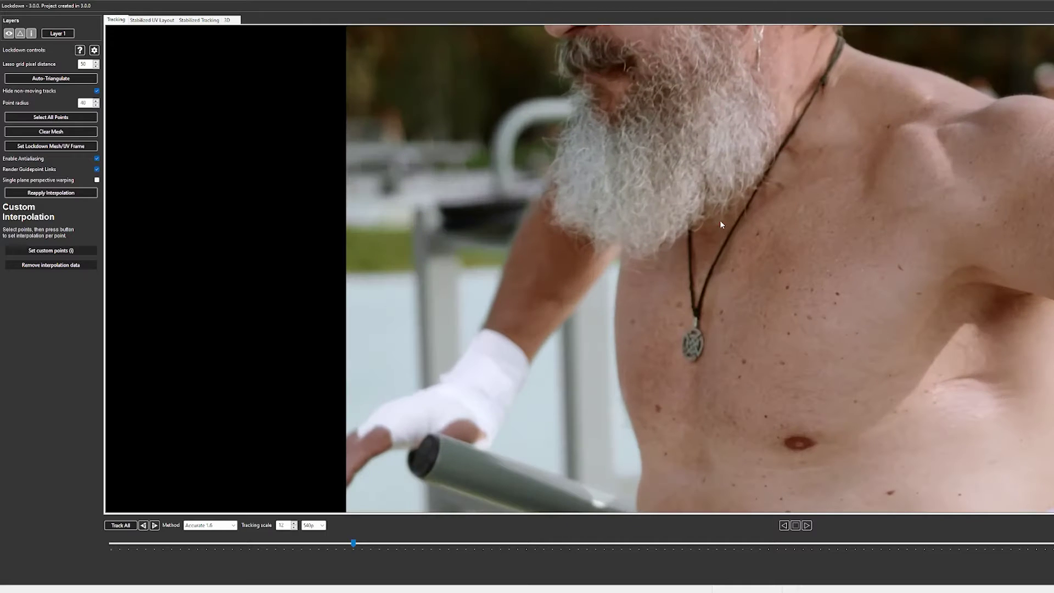
pyautogui.moveTo(809, 277); pyautogui.dragTo(689, 185)
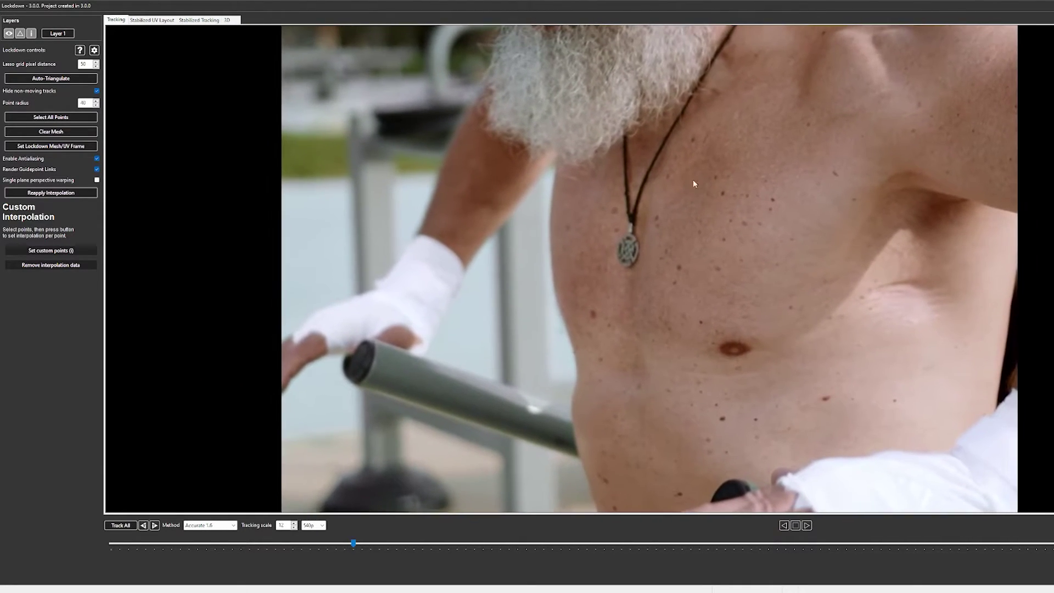
pyautogui.scroll(2, 706, 256)
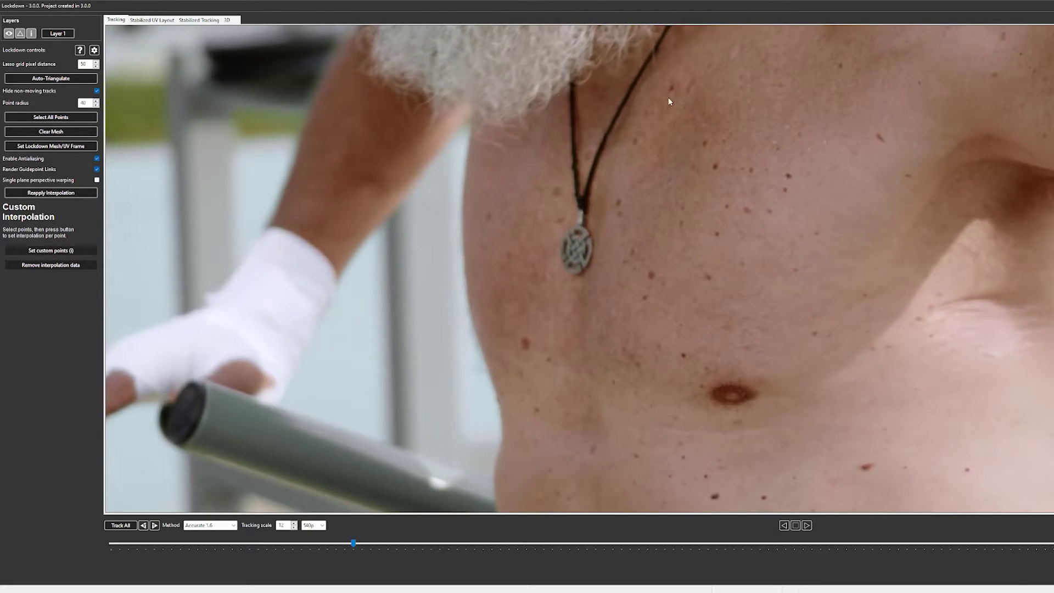
pyautogui.moveTo(618, 242)
pyautogui.mouseDown()
pyautogui.moveTo(673, 300)
pyautogui.moveTo(784, 289)
pyautogui.moveTo(839, 247)
pyautogui.mouseUp()
pyautogui.moveTo(735, 56); pyautogui.dragTo(738, 55)
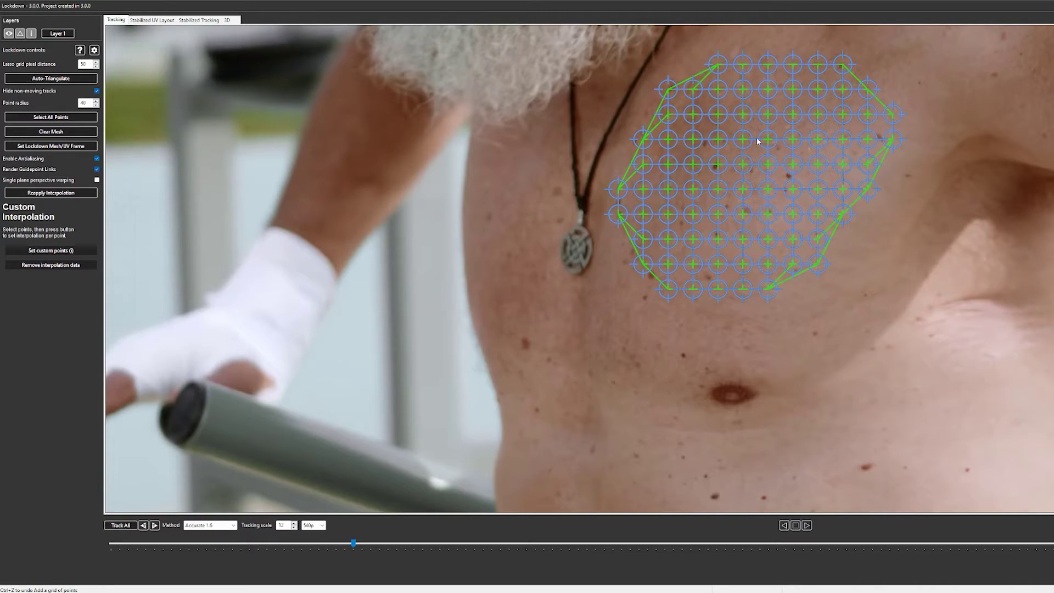
# Try point radius values of 110 and 10 for the chest tracking grid.
pyautogui.doubleClick(84, 102)
pyautogui.write('110')
pyautogui.doubleClick(83, 102)
pyautogui.write('10')
pyautogui.press('Return')
# Set the point radius of the chest tracking grid to 20.
pyautogui.doubleClick(82, 102)
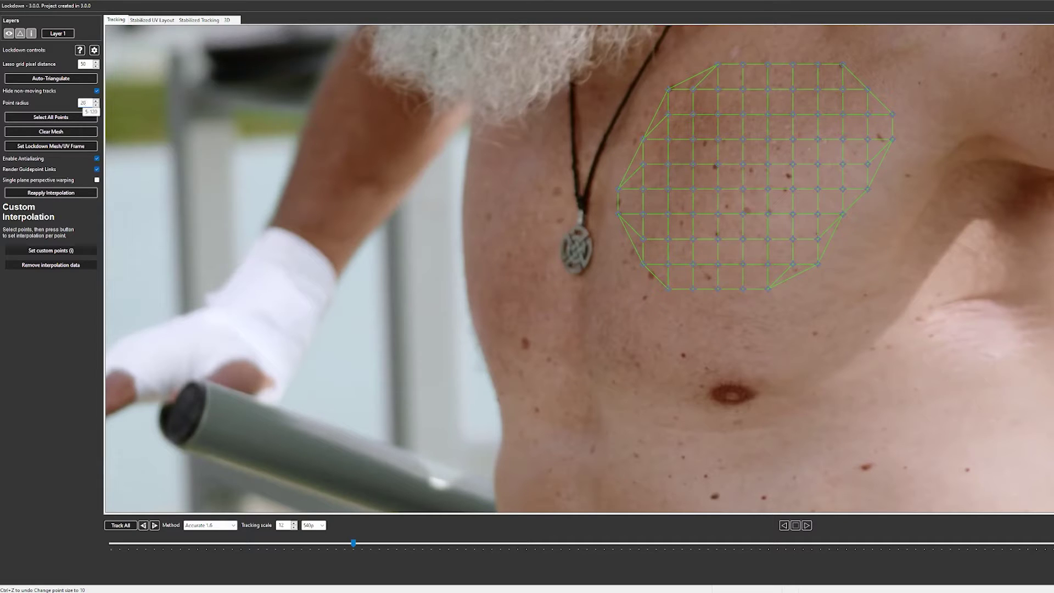
pyautogui.write('20')
pyautogui.press('Return')
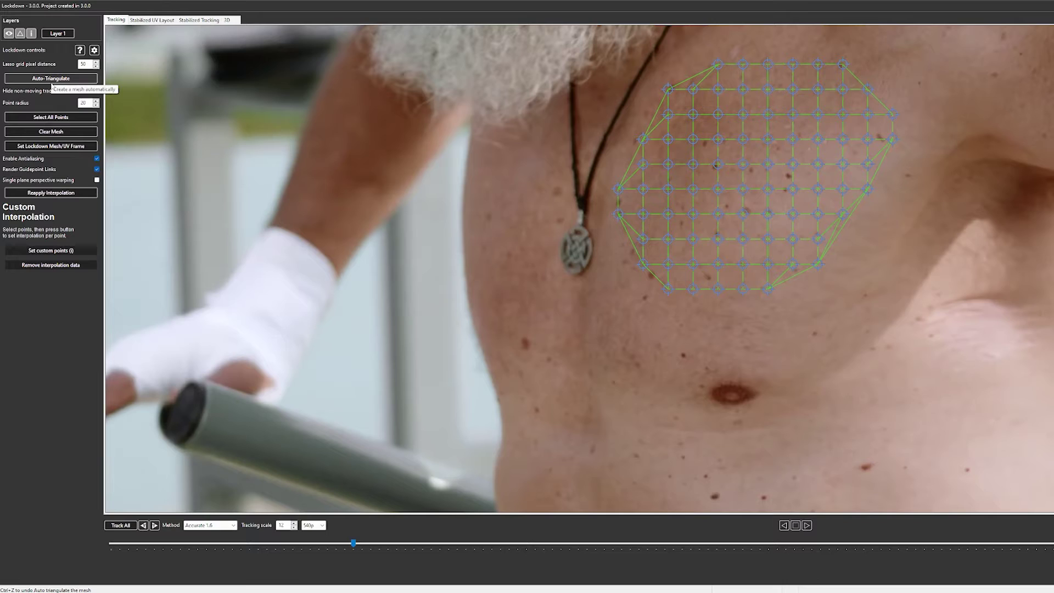
# Clear the chest mesh, auto-triangulate it again, and track the whole clip with the Accurate 1.6 method.
pyautogui.click(64, 133)
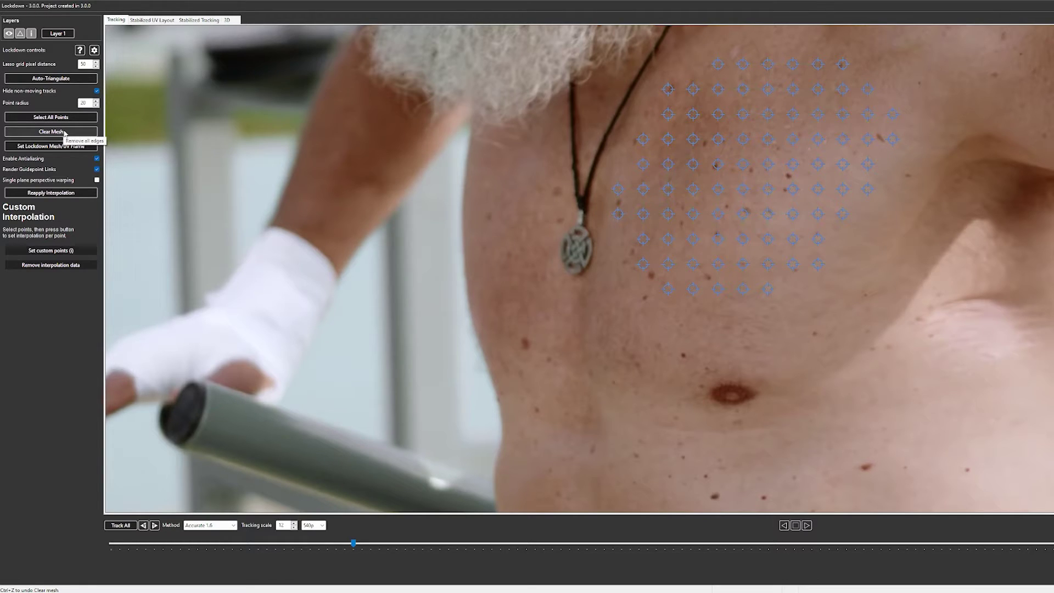
pyautogui.click(67, 80)
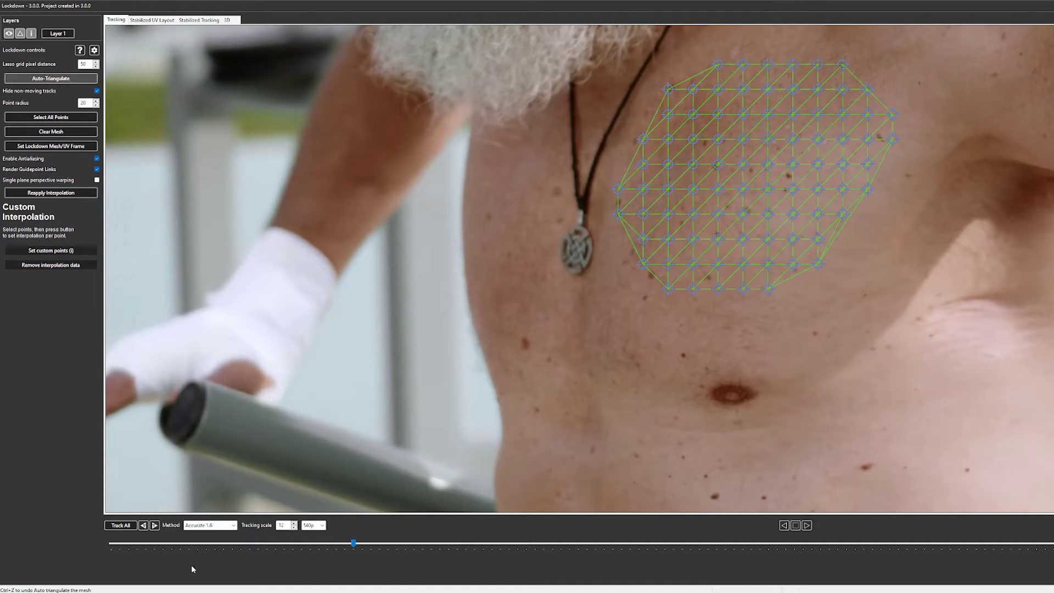
pyautogui.click(224, 526)
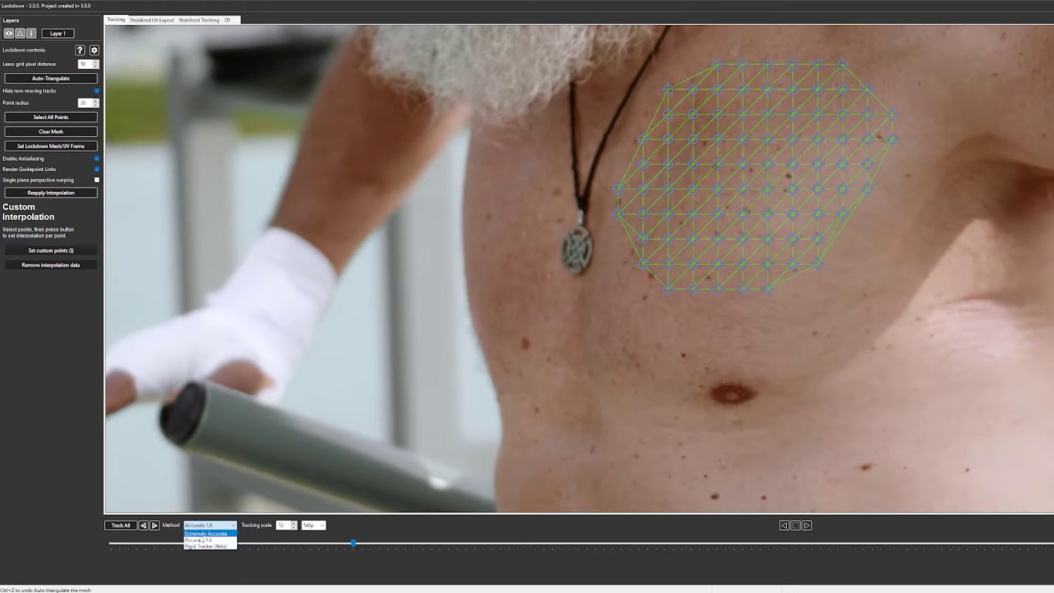
pyautogui.click(202, 540)
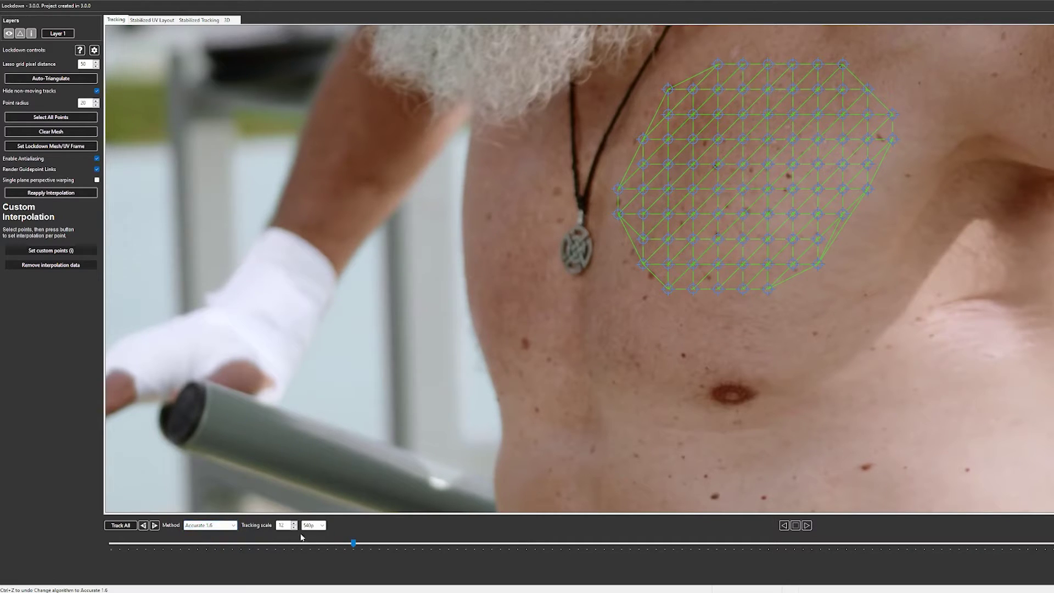
pyautogui.click(120, 525)
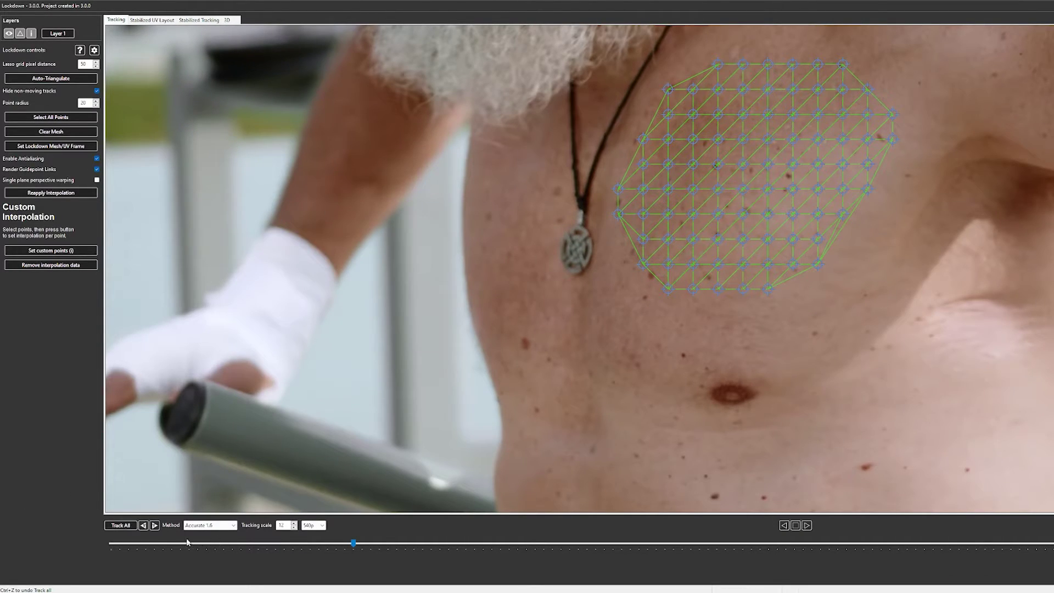
# Scrub through the clip to examine how the mesh follows the chest in the tracking and stabilized tracking views.
pyautogui.click(174, 543)
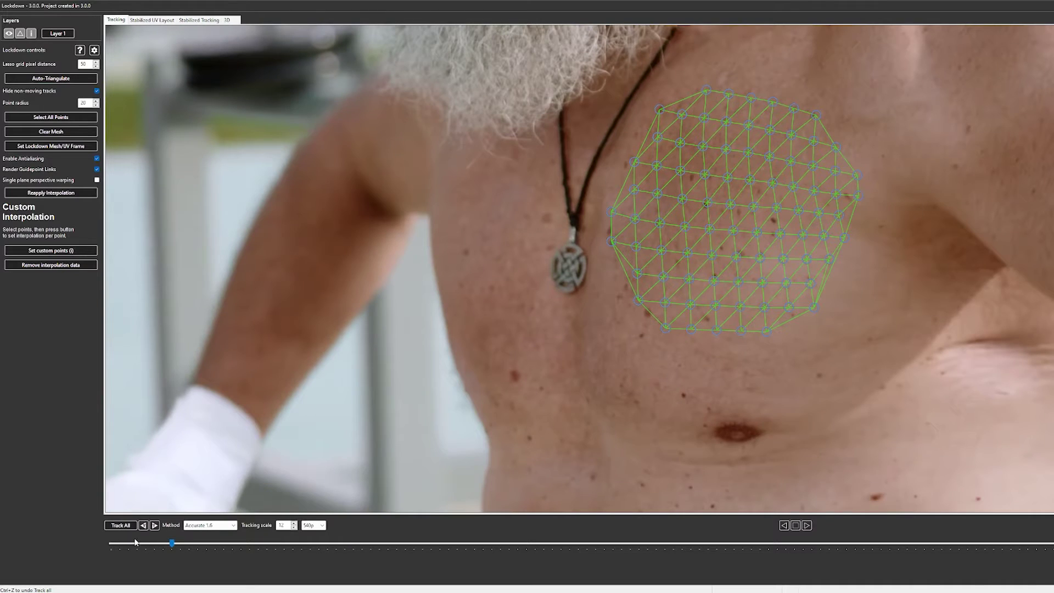
pyautogui.click(316, 544)
pyautogui.moveTo(320, 543); pyautogui.dragTo(908, 417)
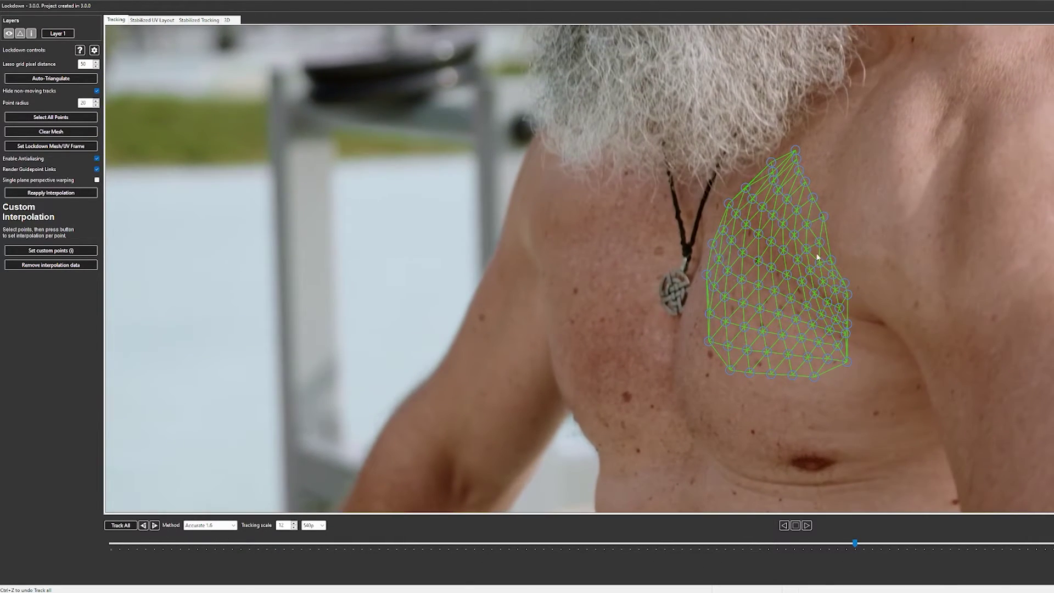
pyautogui.moveTo(705, 542); pyautogui.dragTo(126, 545)
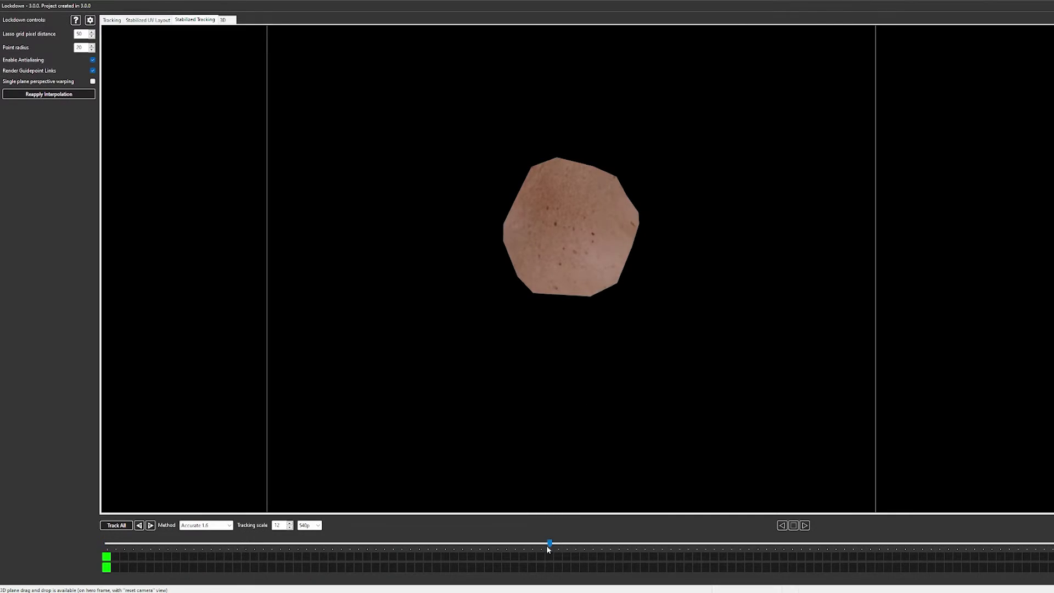
pyautogui.moveTo(537, 549); pyautogui.dragTo(425, 568)
pyautogui.moveTo(684, 571); pyautogui.dragTo(526, 560)
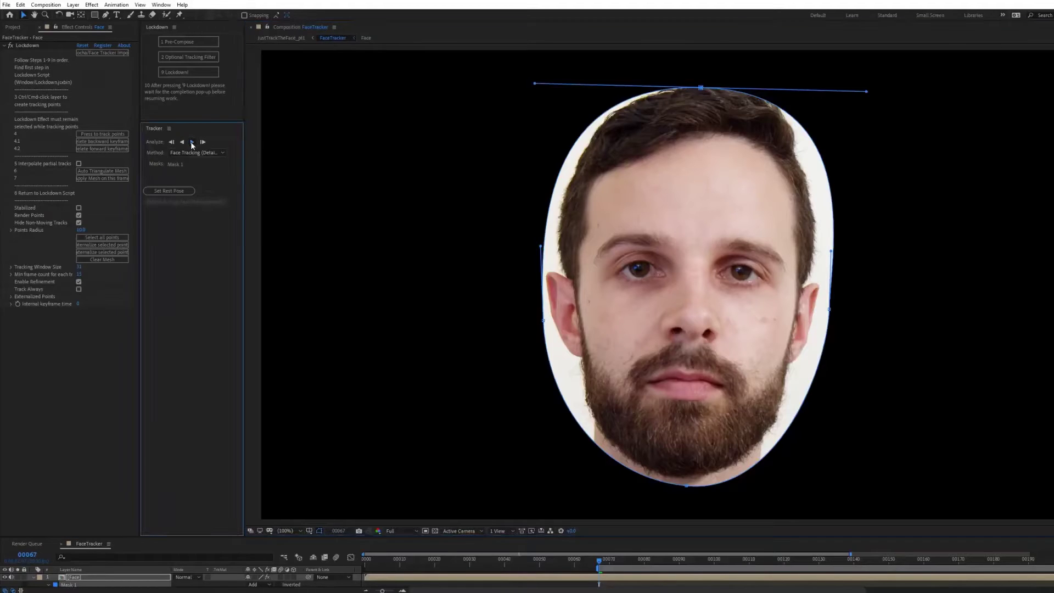
pyautogui.click(192, 142)
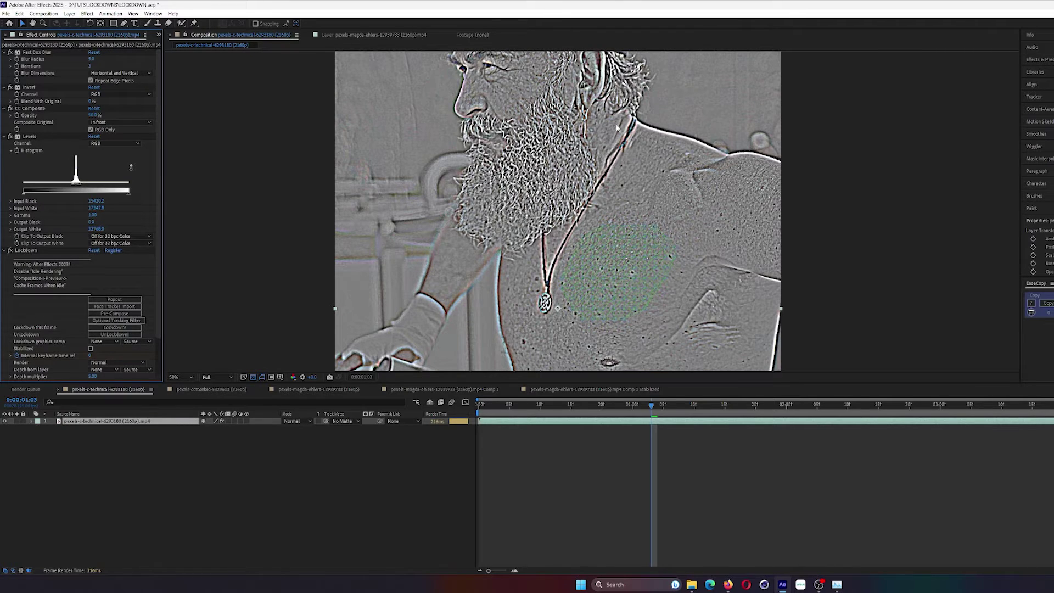
# Remove the Fast Box Blur, Invert, CC Composite and Levels effects from the clip and run Lockdown on the frame at 0:00:01:03.
pyautogui.scroll(-2, 632, 254)
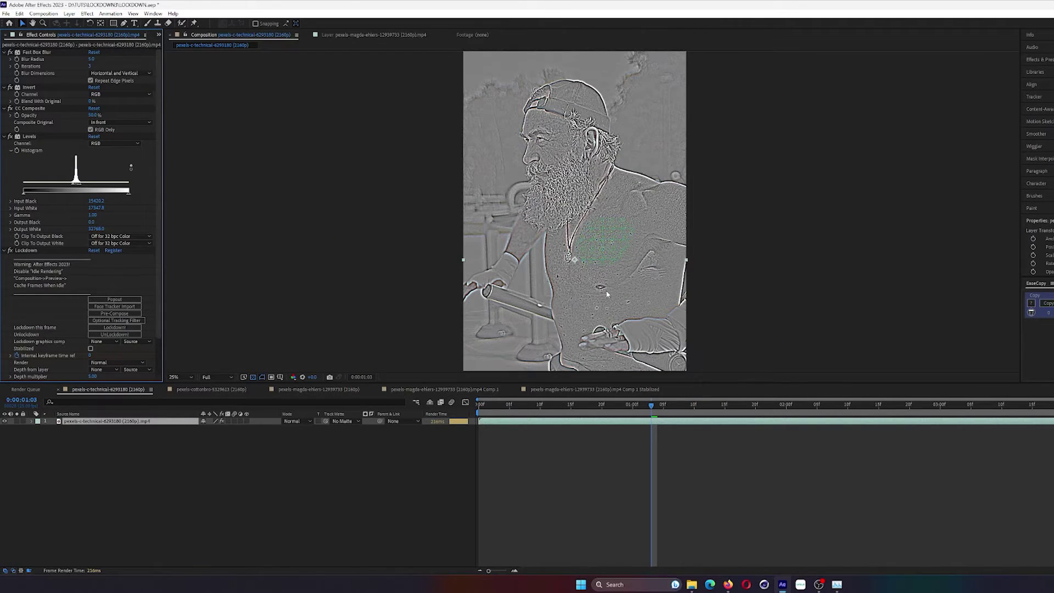
pyautogui.scroll(2, 623, 247)
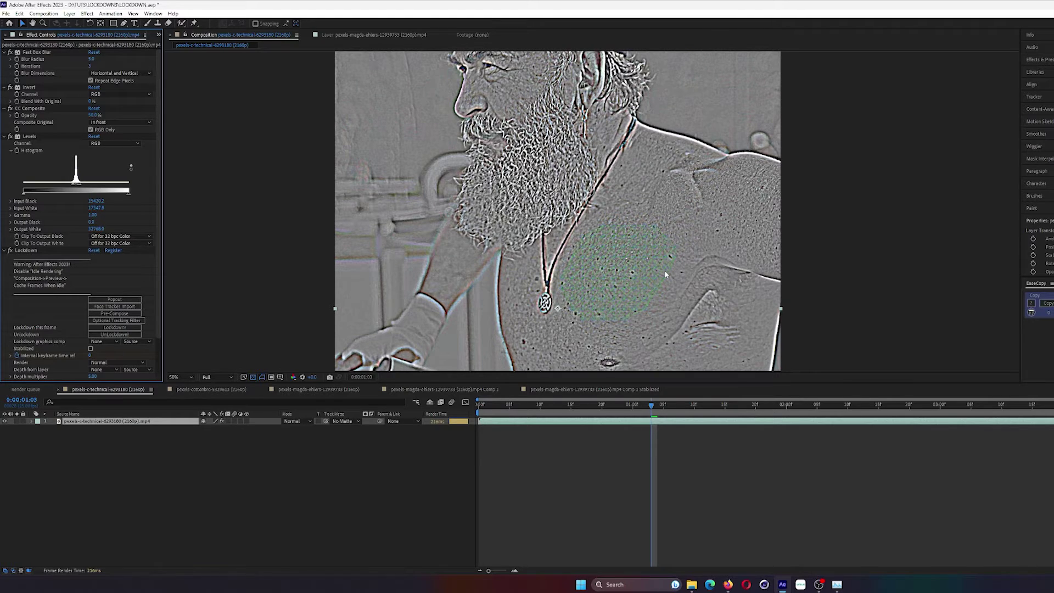
pyautogui.press('Delete')
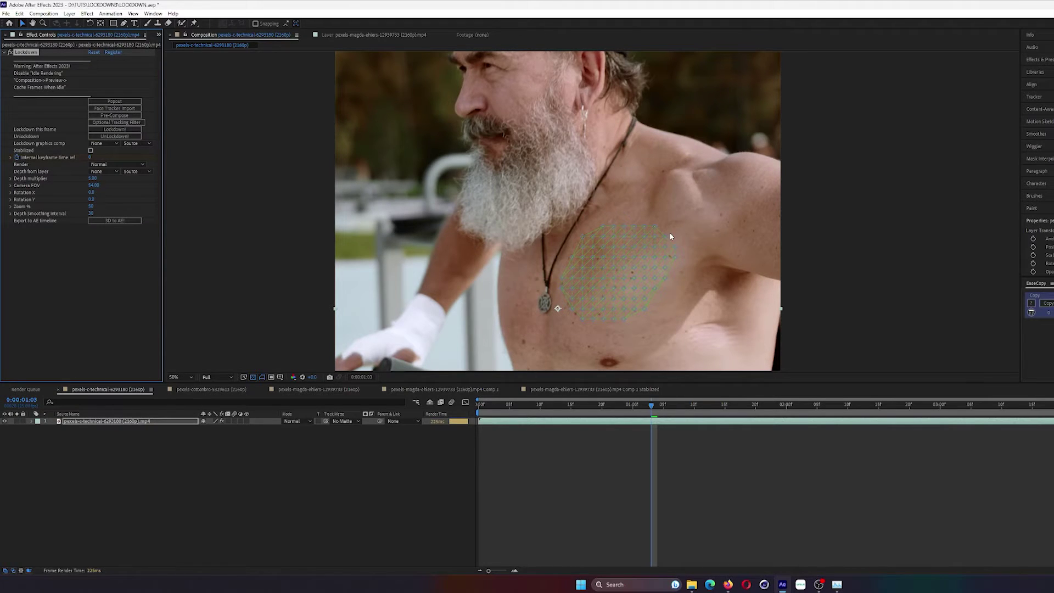
pyautogui.click(119, 129)
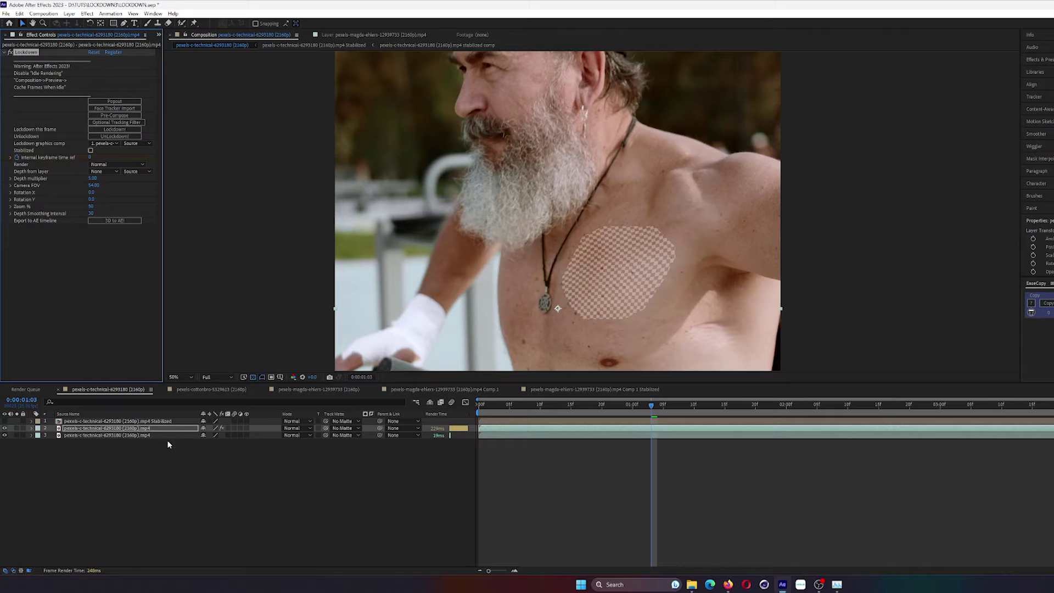
# Open the bearded man's stabilized composition and hide its Checkerboard layer.
pyautogui.click(163, 422)
pyautogui.doubleClick(161, 422)
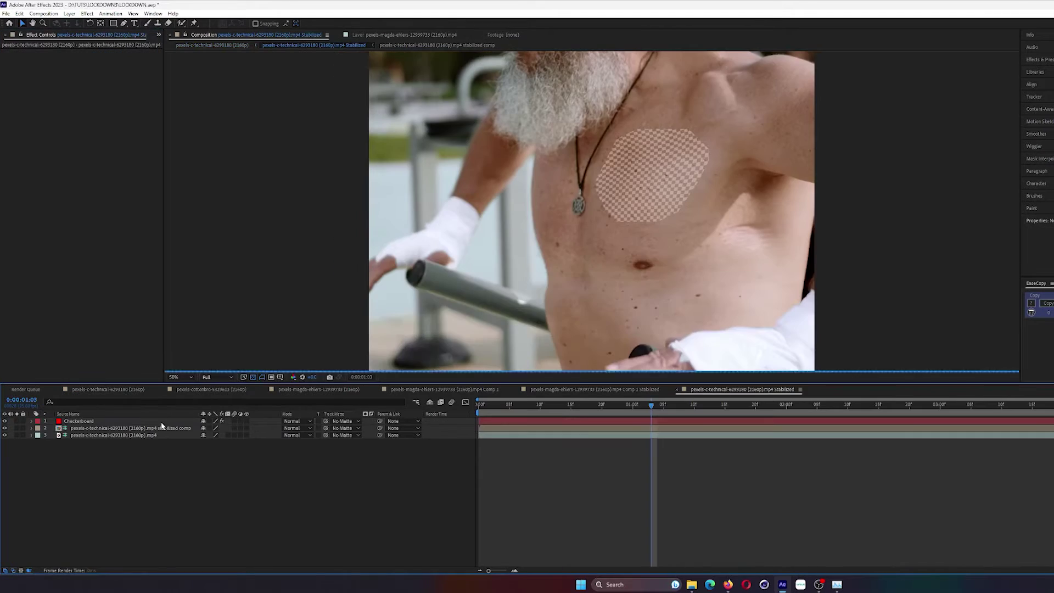
pyautogui.scroll(2, 774, 236)
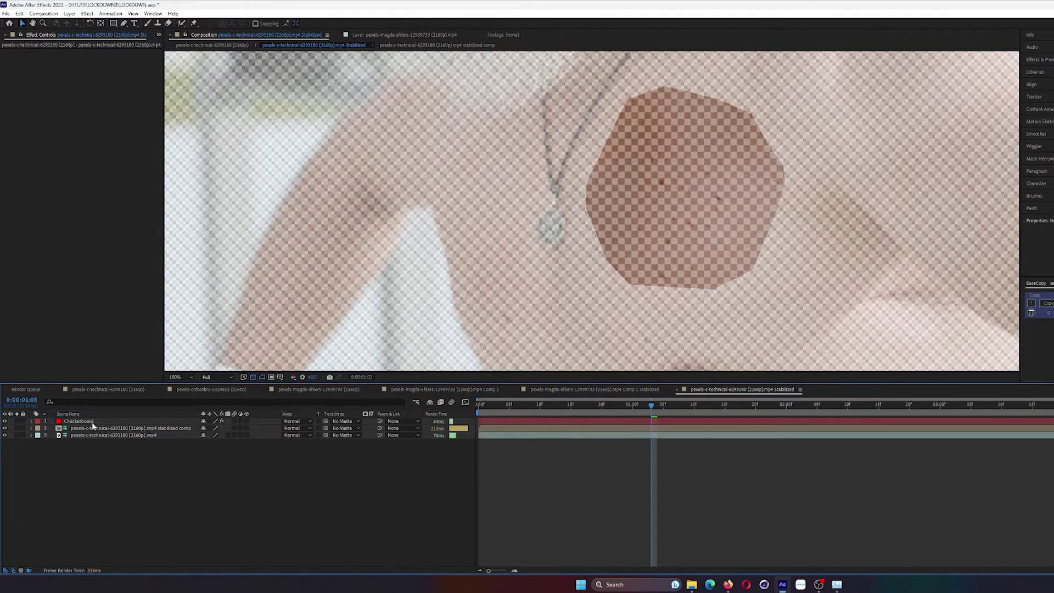
pyautogui.click(5, 421)
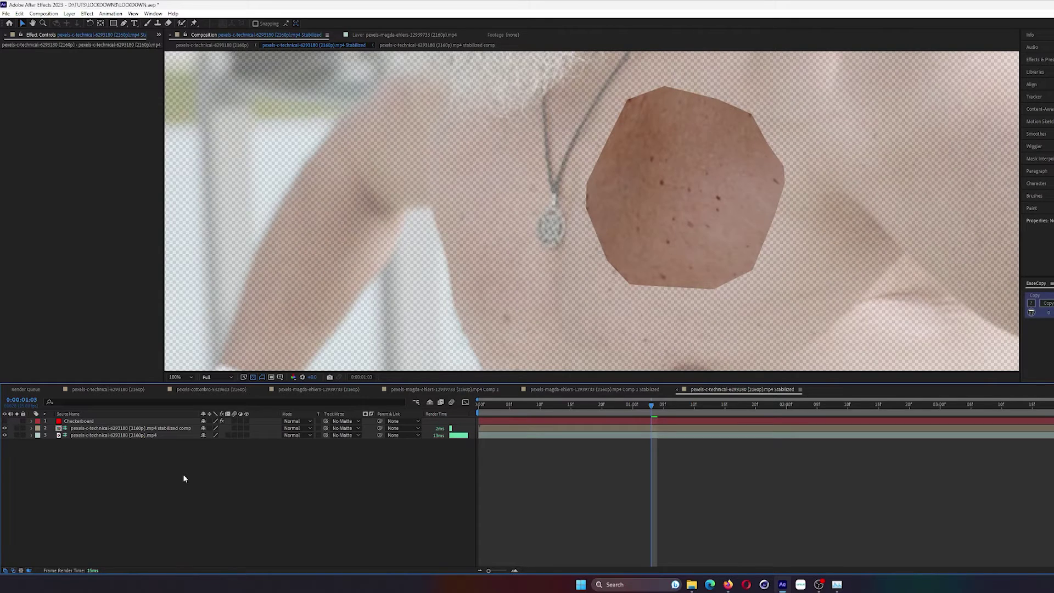
# Select the nested stabilized comp layer and scrub up to 0:00:00:24 to examine the stabilized chest patch.
pyautogui.click(100, 435)
pyautogui.click(104, 428)
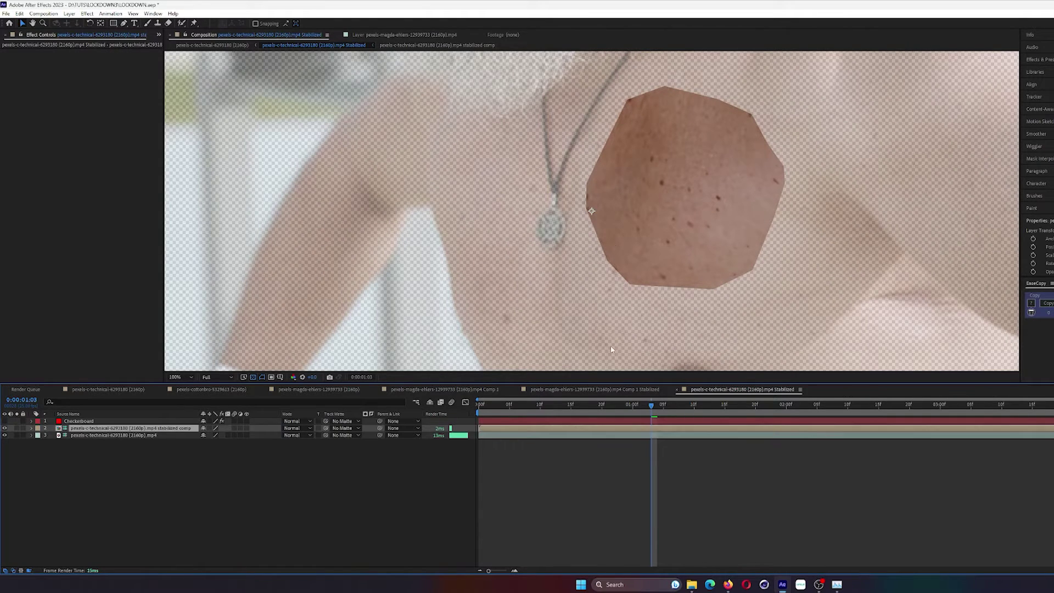
pyautogui.moveTo(607, 420); pyautogui.dragTo(608, 420)
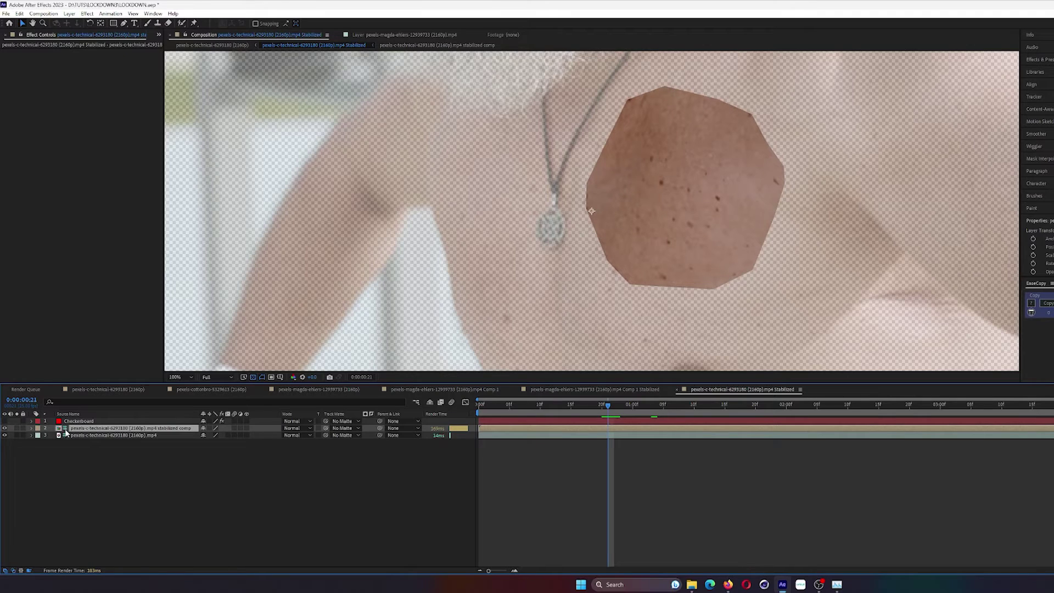
pyautogui.moveTo(517, 409); pyautogui.dragTo(627, 409)
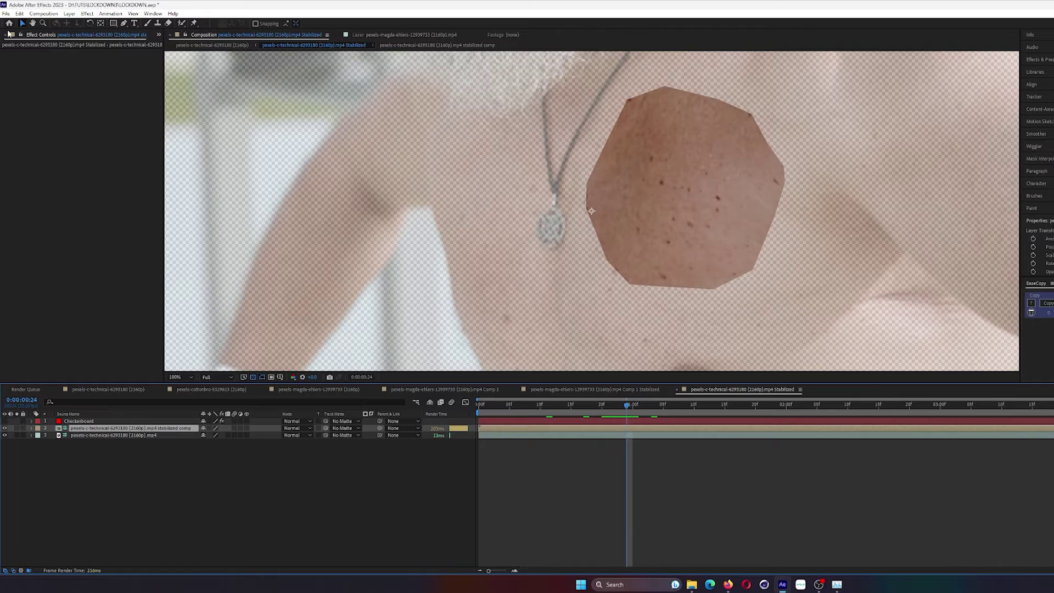
# Add TATTOO.png to the stabilized composition, scale it to 56%, and position it over the chest patch.
pyautogui.click(158, 34)
pyautogui.click(176, 56)
pyautogui.moveTo(29, 212); pyautogui.dragTo(721, 269)
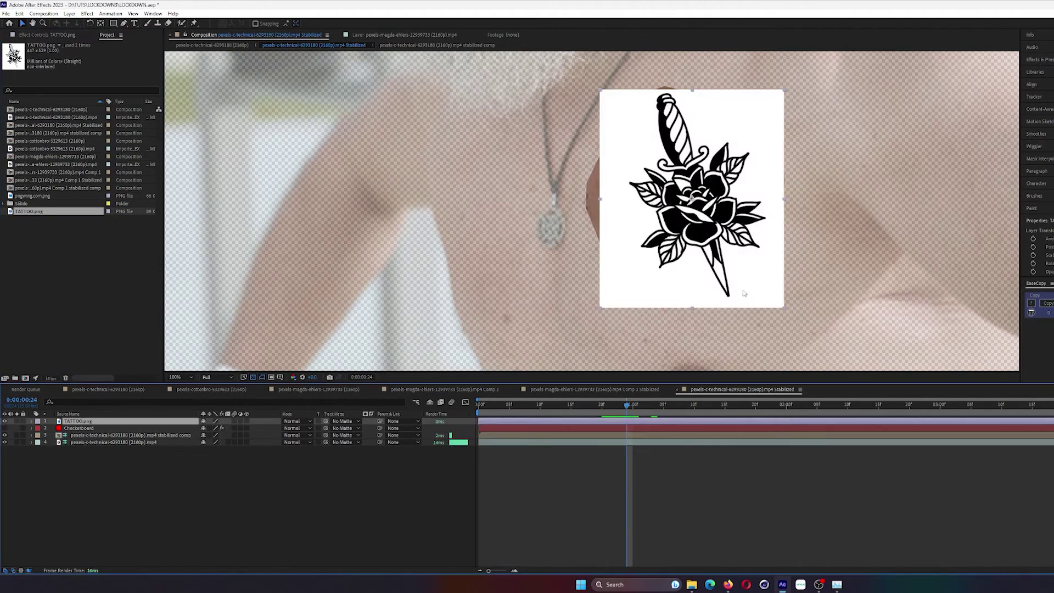
pyautogui.press('s')
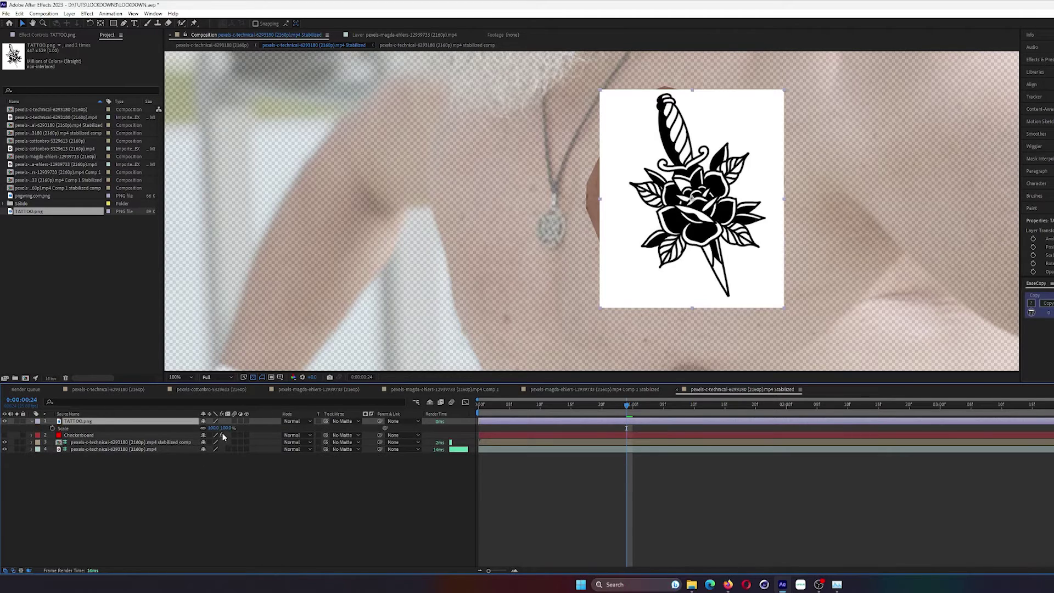
pyautogui.moveTo(216, 428); pyautogui.dragTo(191, 429)
pyautogui.moveTo(699, 217); pyautogui.dragTo(675, 197)
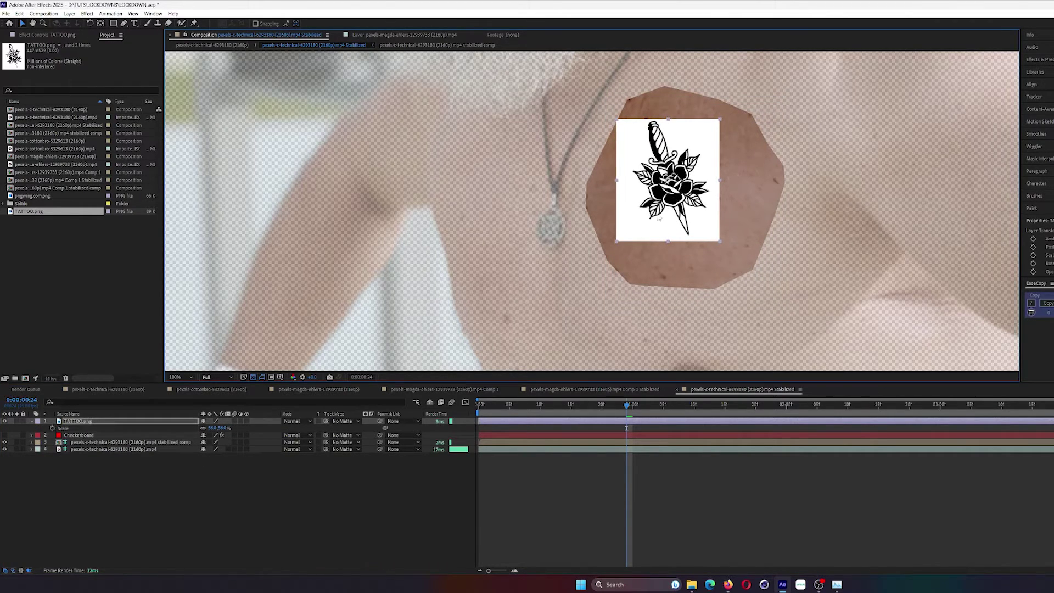
# Return to the main composition and set the Lockdown tattoo layer's blending mode to Multiply.
pyautogui.click(216, 46)
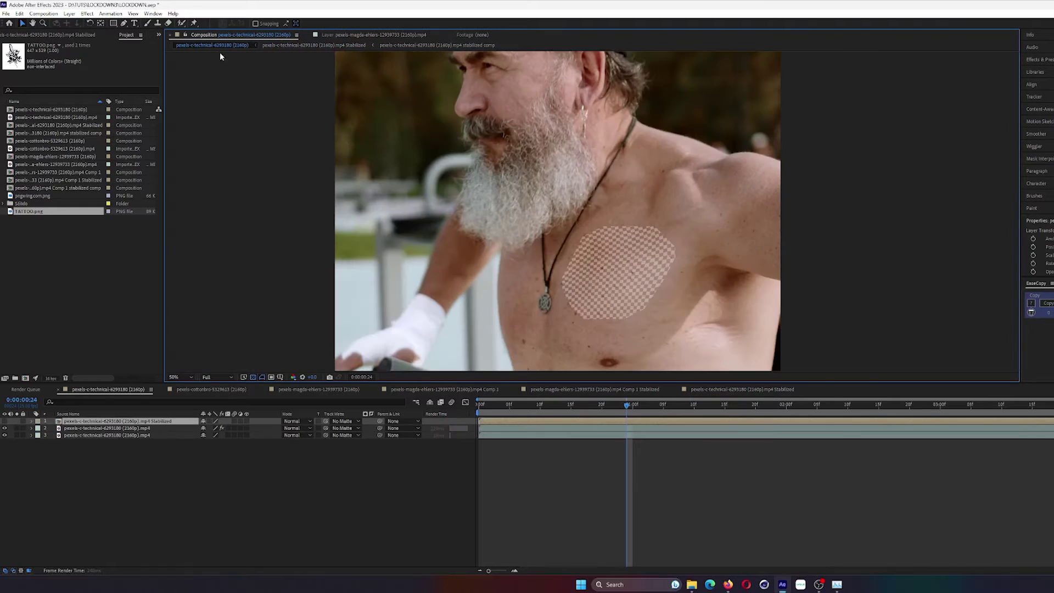
pyautogui.click(132, 428)
pyautogui.click(295, 429)
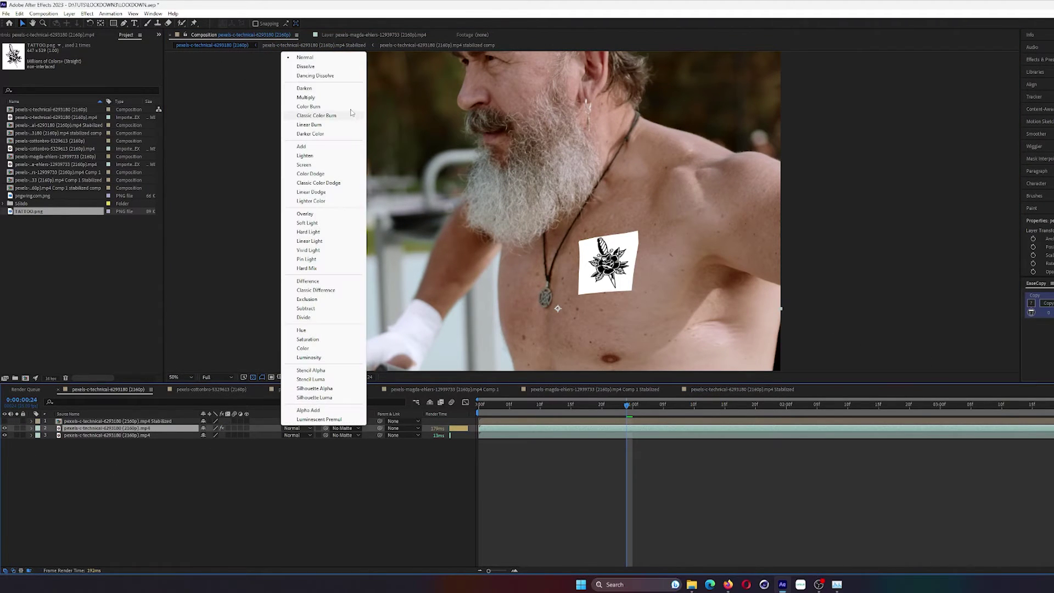
pyautogui.click(306, 97)
pyautogui.scroll(4, 583, 252)
# Duplicate the original clip layer, place the copy above the tattoo layer, and apply Tint to it.
pyautogui.click(114, 437)
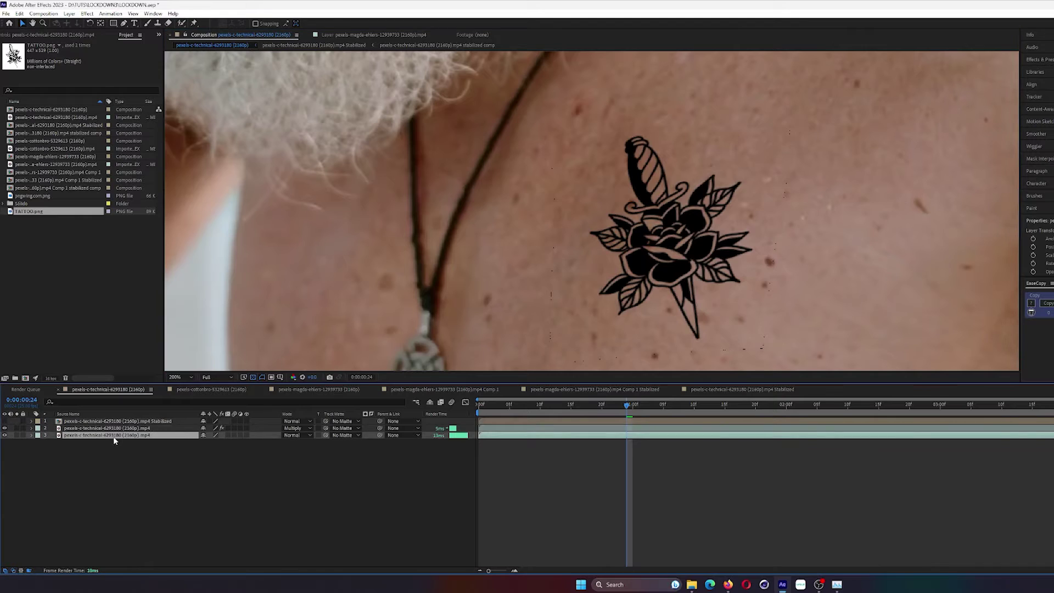
pyautogui.hotkey('ctrl', 'd')
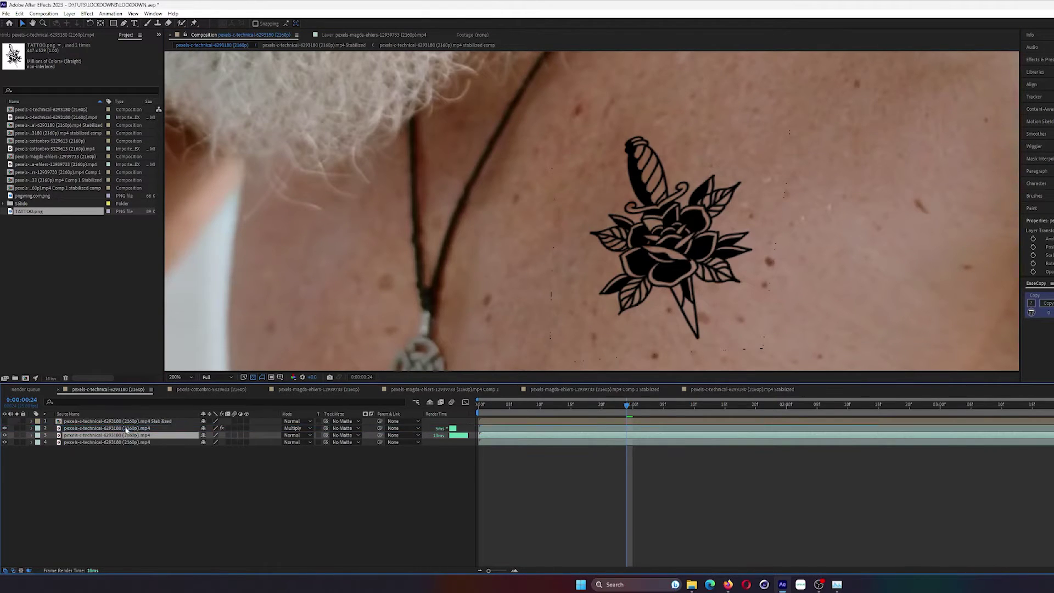
pyautogui.hotkey('ctrl', ']')
pyautogui.hotkey('ctrl', 'space')
pyautogui.write('tin')
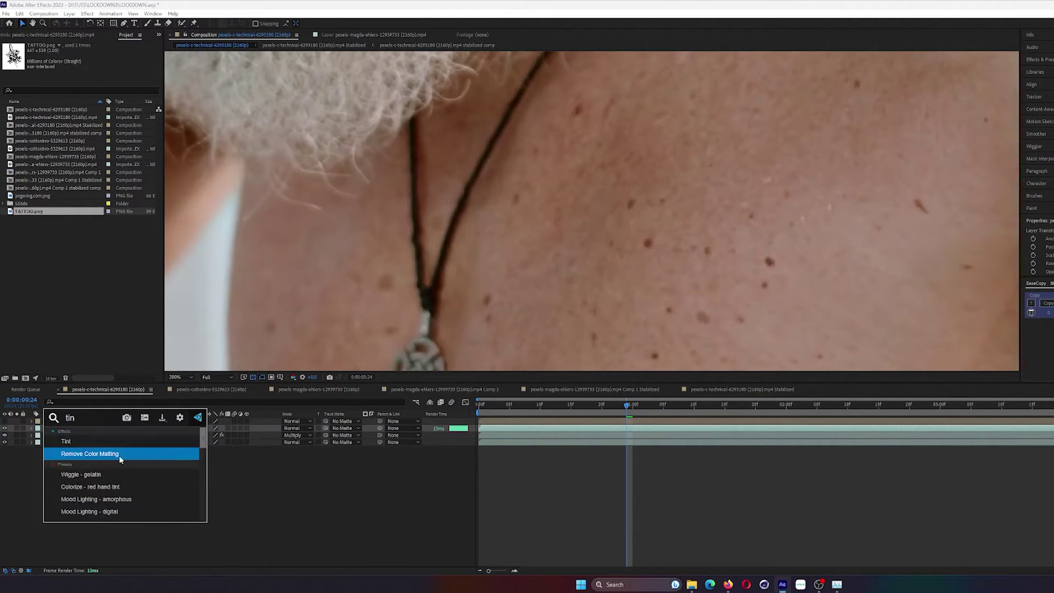
pyautogui.click(132, 446)
# Apply Curves to the tinted copy, adjust its curve, and use the copy as the tattoo layer's track matte.
pyautogui.write('cur')
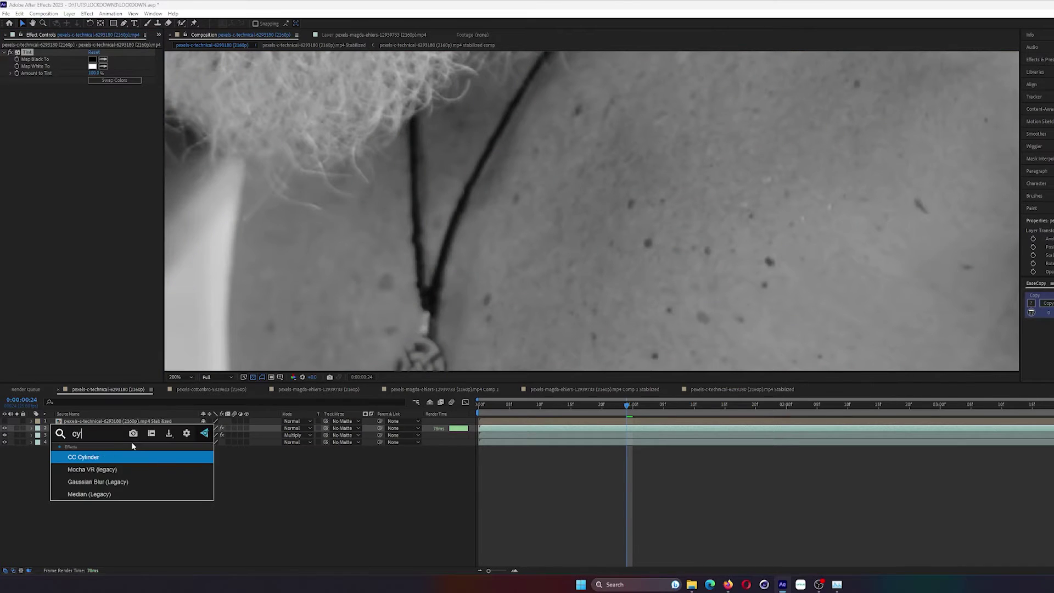
pyautogui.press('Return')
pyautogui.moveTo(116, 125); pyautogui.dragTo(102, 124)
pyautogui.click(342, 434)
pyautogui.click(353, 447)
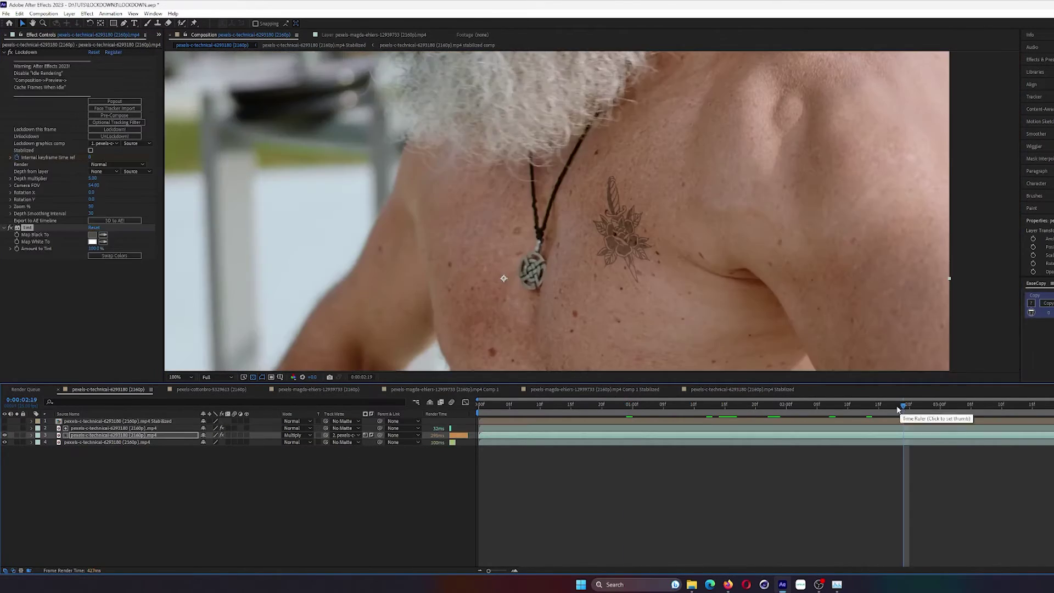
# Scrub from the start to 0:00:03:10 to examine how the blended tattoo follows the chest.
pyautogui.scroll(-2, 667, 238)
pyautogui.press('Home')
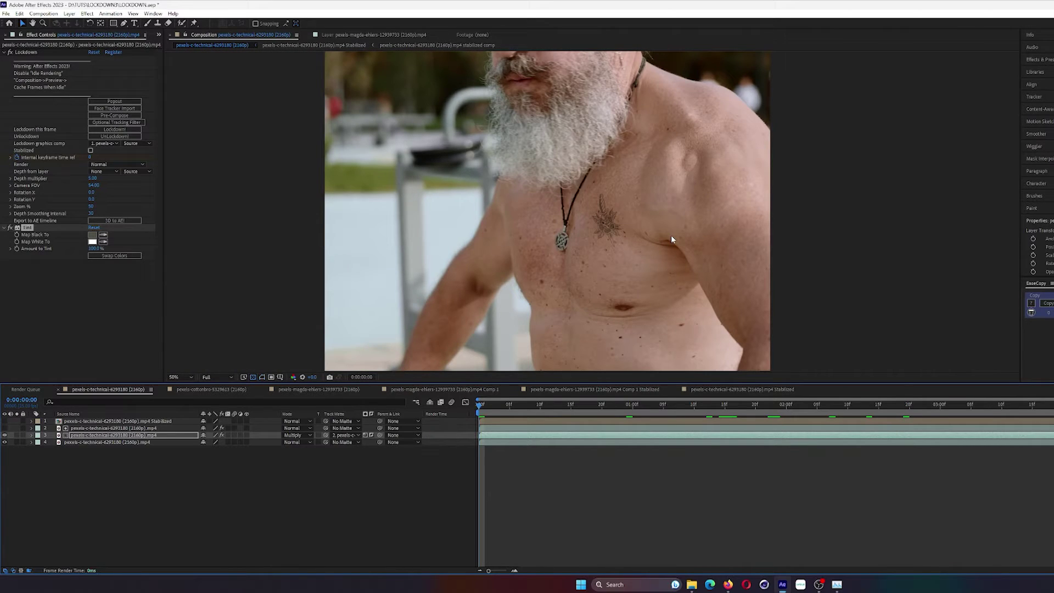
pyautogui.moveTo(507, 411); pyautogui.dragTo(1002, 449)
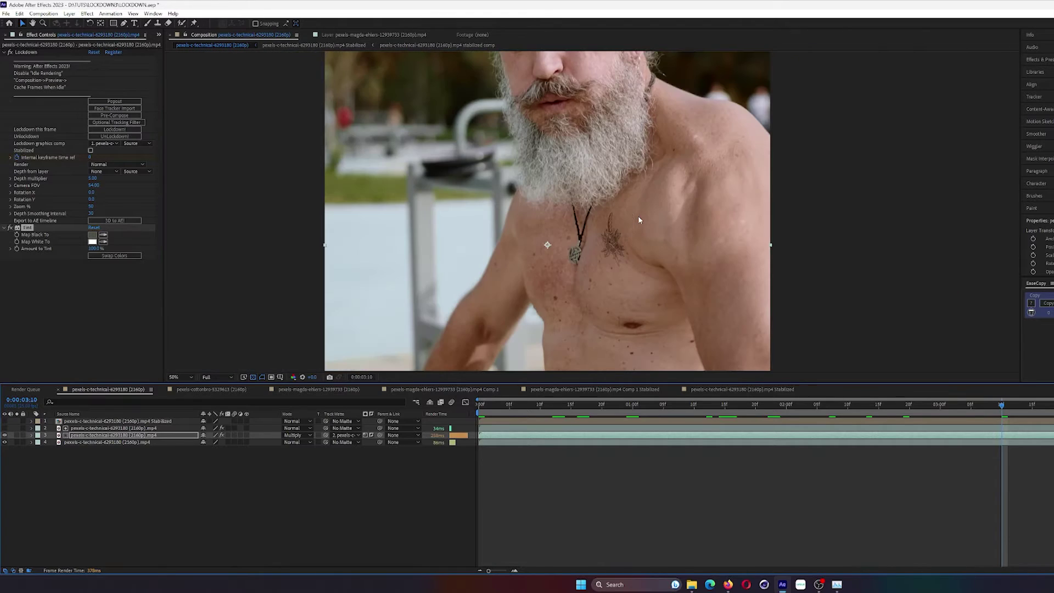
# Go to 0:00:01:01 and turn on motion blur for the Lockdown tattoo layer.
pyautogui.moveTo(652, 409)
pyautogui.mouseDown()
pyautogui.moveTo(620, 411)
pyautogui.moveTo(645, 409)
pyautogui.mouseUp()
pyautogui.press('/')
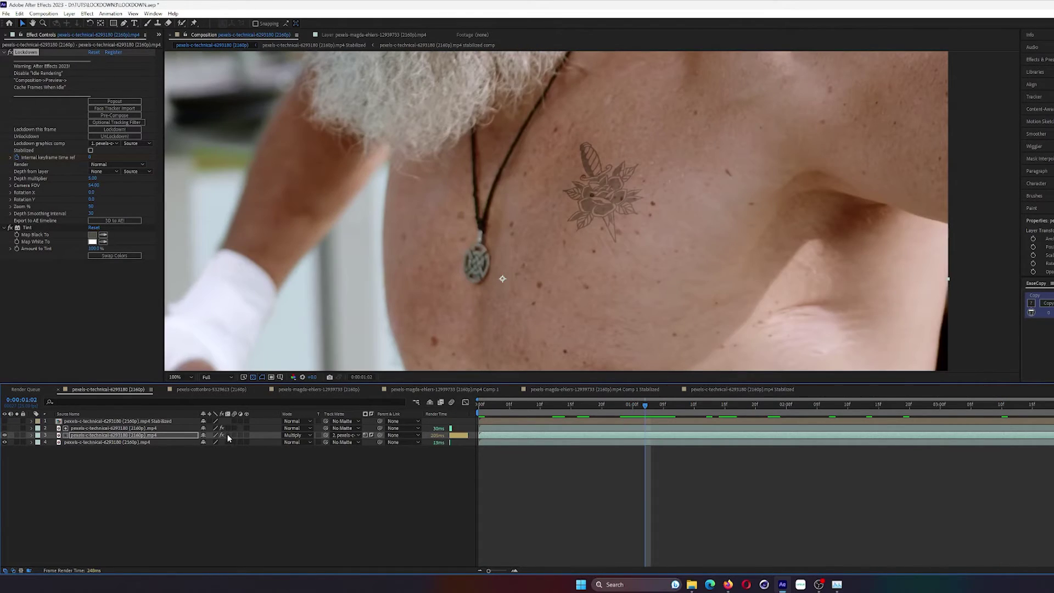
pyautogui.press('pageup')
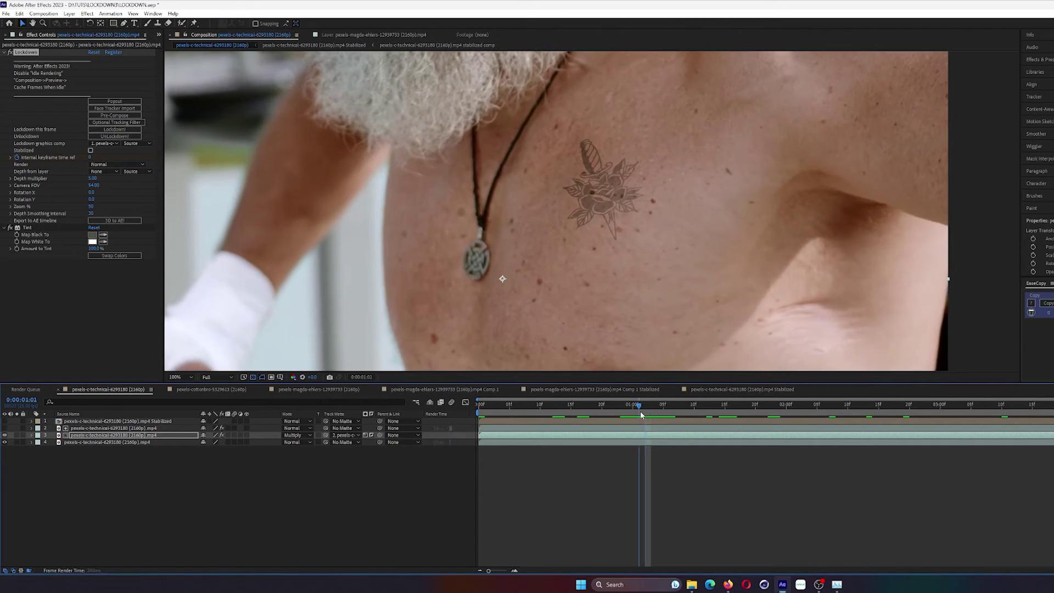
pyautogui.click(233, 435)
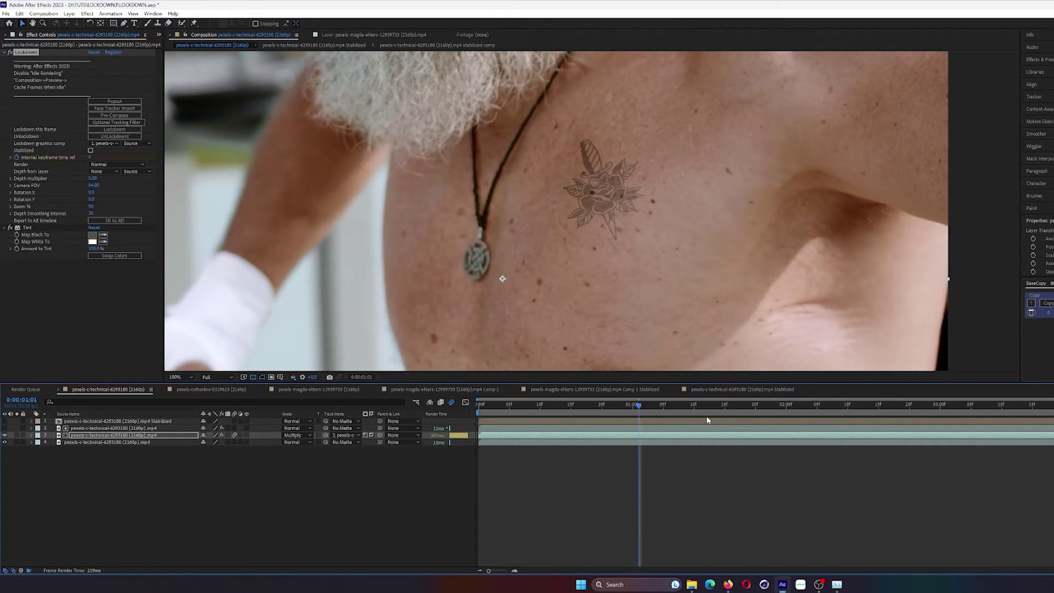
# Go to 0:00:00:16 and try CC Force Motion Blur on the tattoo layer.
pyautogui.click(582, 416)
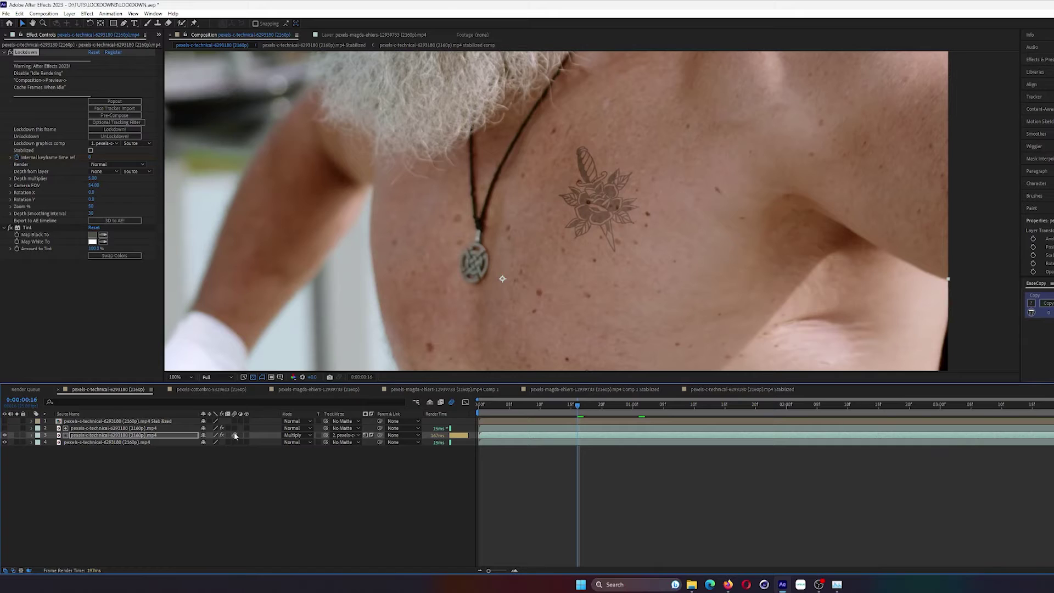
pyautogui.click(190, 434)
pyautogui.hotkey('ctrl', 'space')
pyautogui.write('fo')
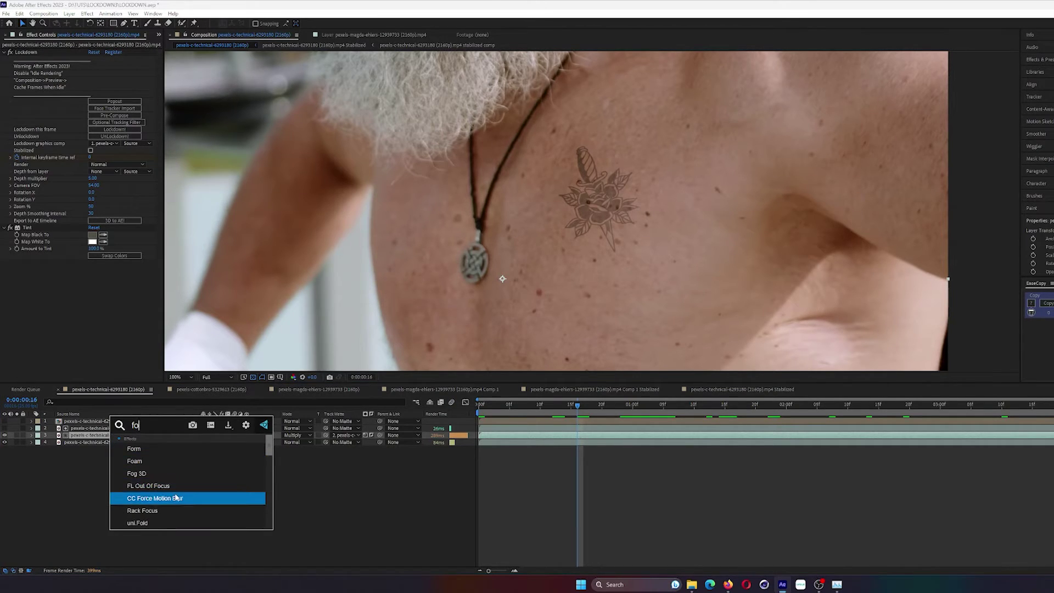
pyautogui.click(176, 498)
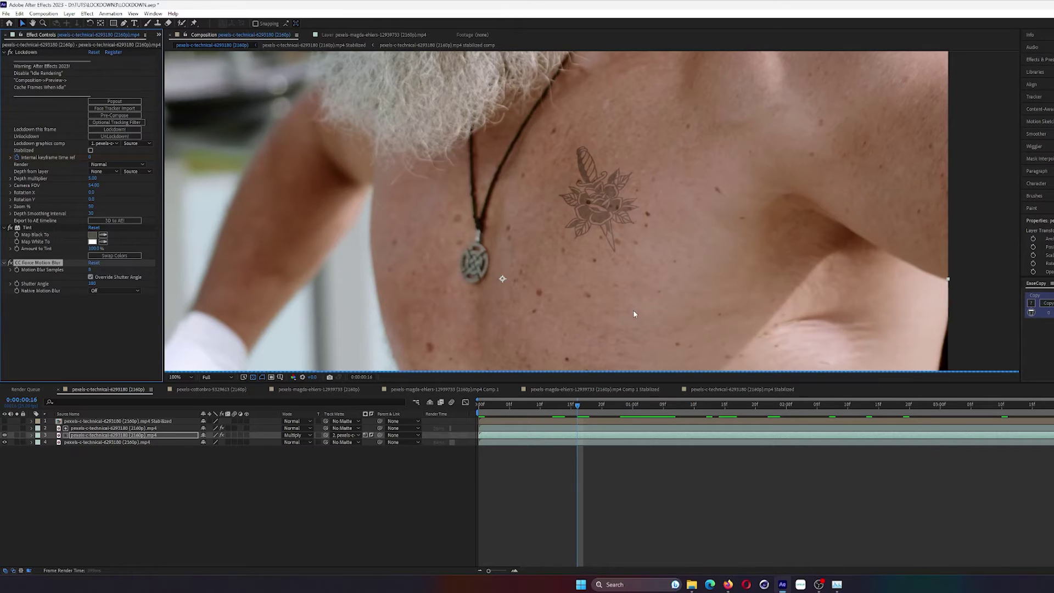
pyautogui.scroll(2, 597, 209)
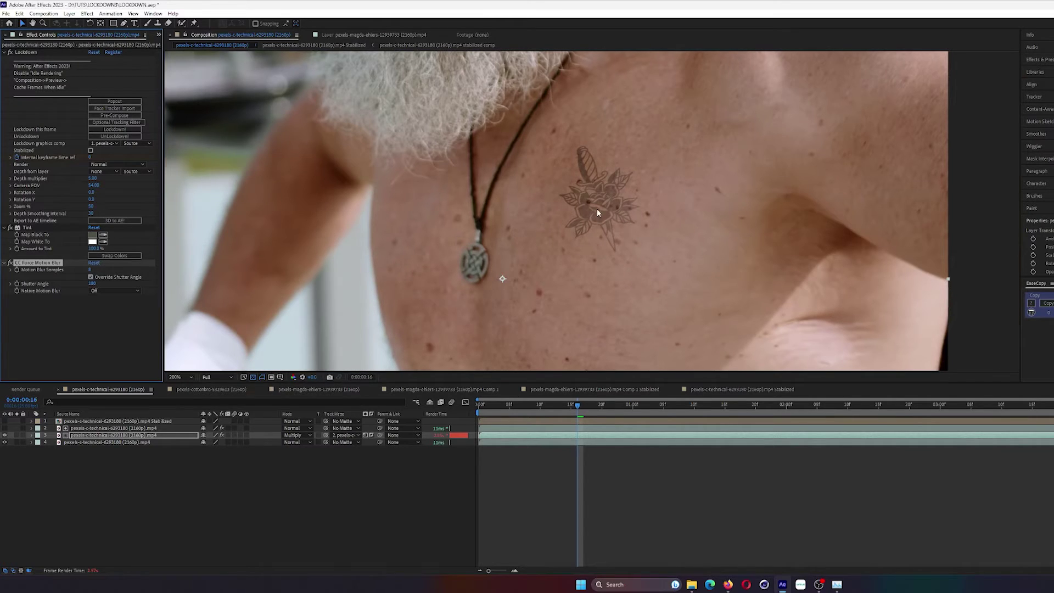
# Review the blurred tattoo on the chest from the start of the composition to 0:00:00:15.
pyautogui.scroll(-2, 597, 233)
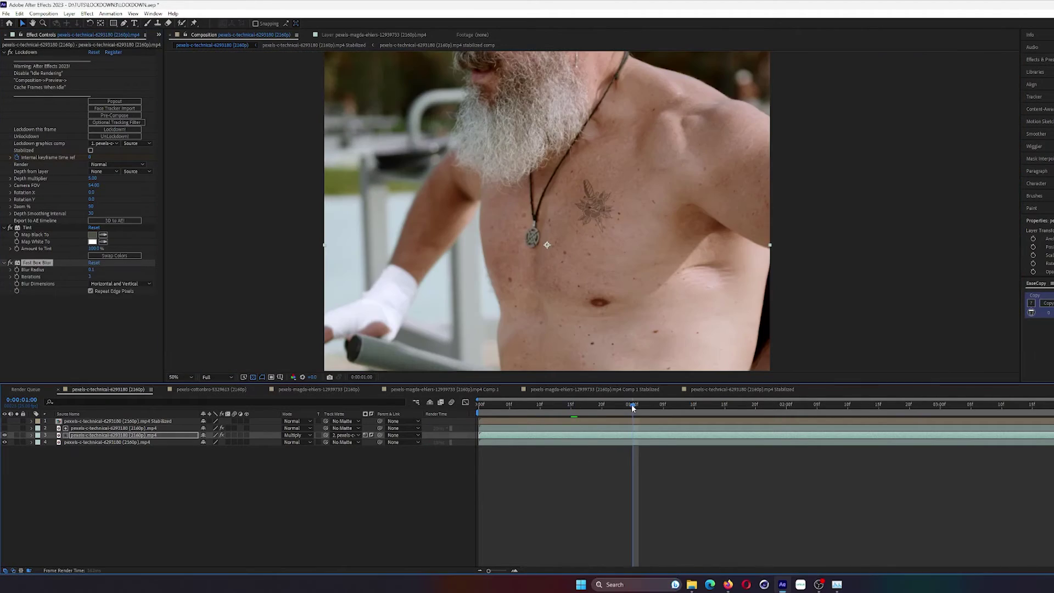
pyautogui.press('Home')
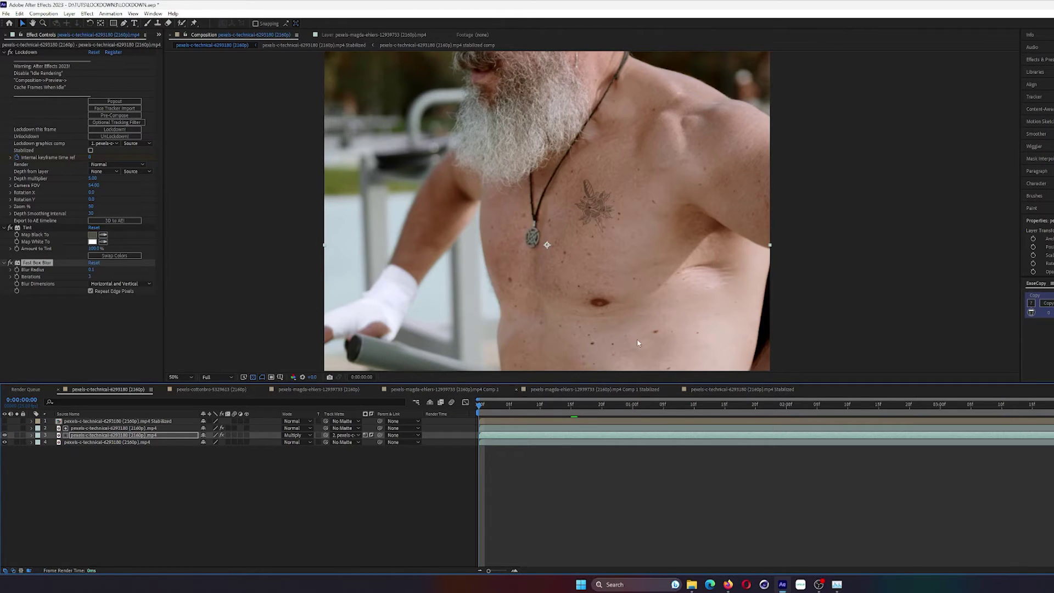
pyautogui.click(566, 405)
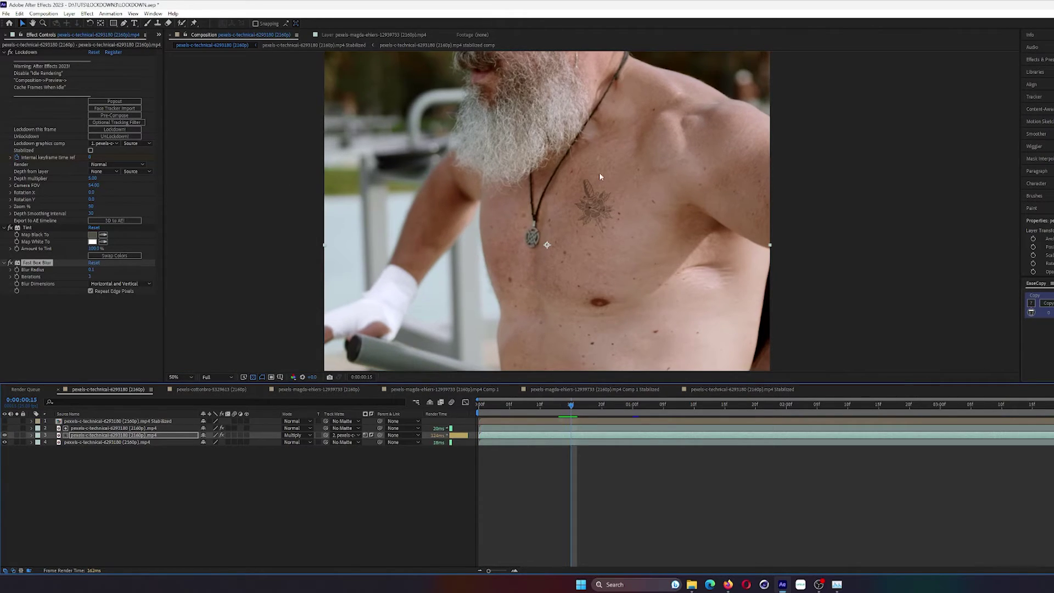
pyautogui.click(159, 34)
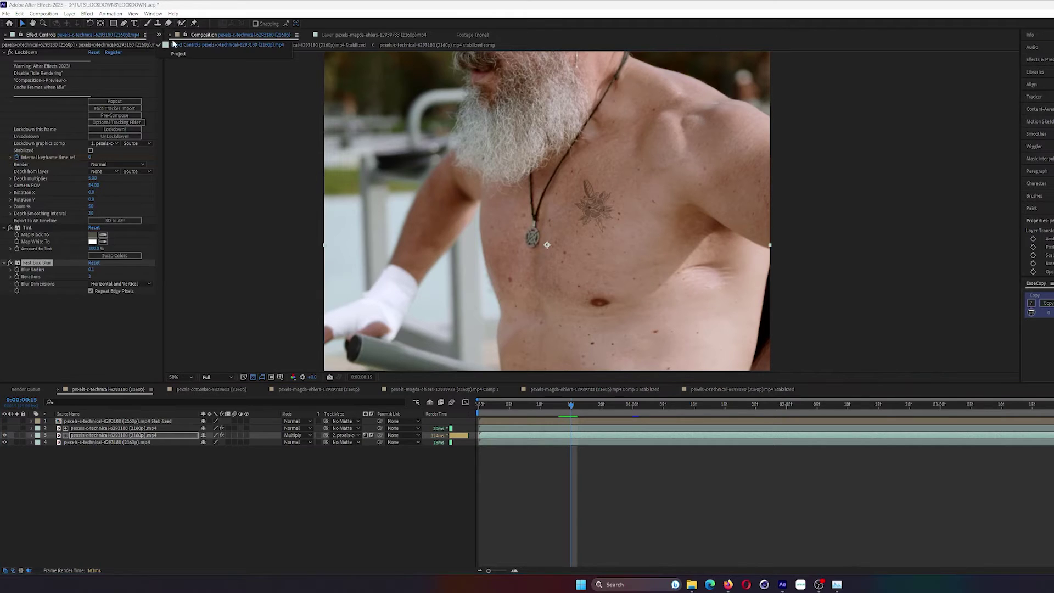
pyautogui.click(174, 58)
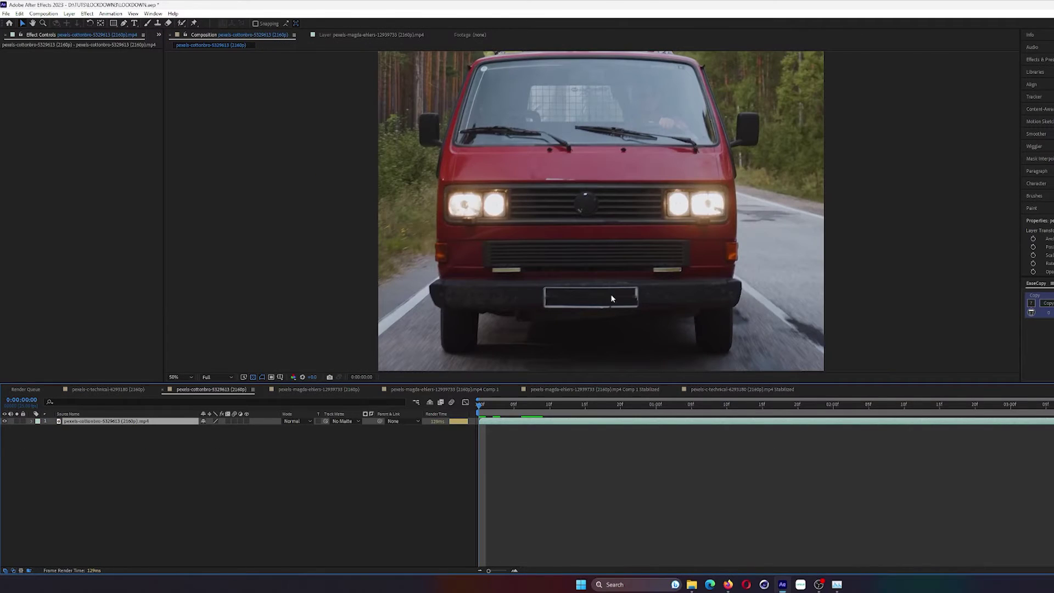
pyautogui.scroll(-1, 649, 208)
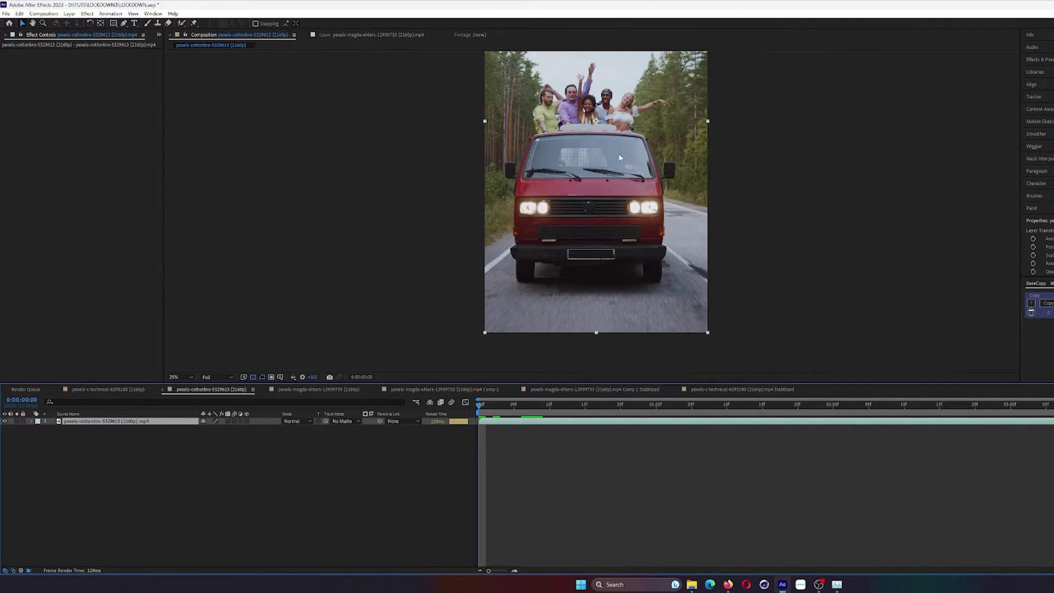
pyautogui.press('space')
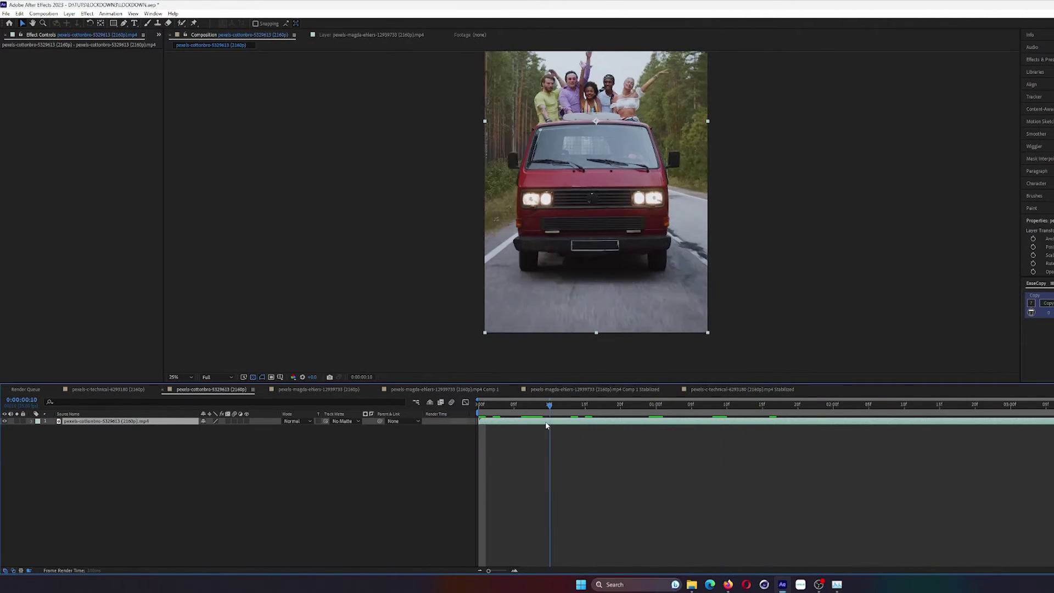
# Apply the Lockdown effect to the van clip and open its tracking window.
pyautogui.hotkey('ctrl', 'space')
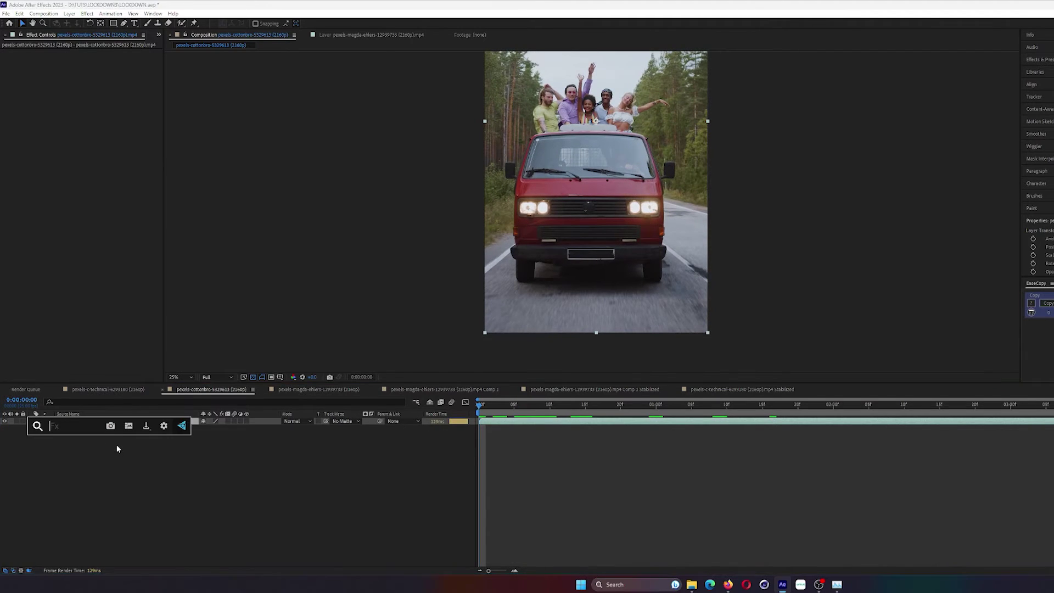
pyautogui.write('lock')
pyautogui.press('Return')
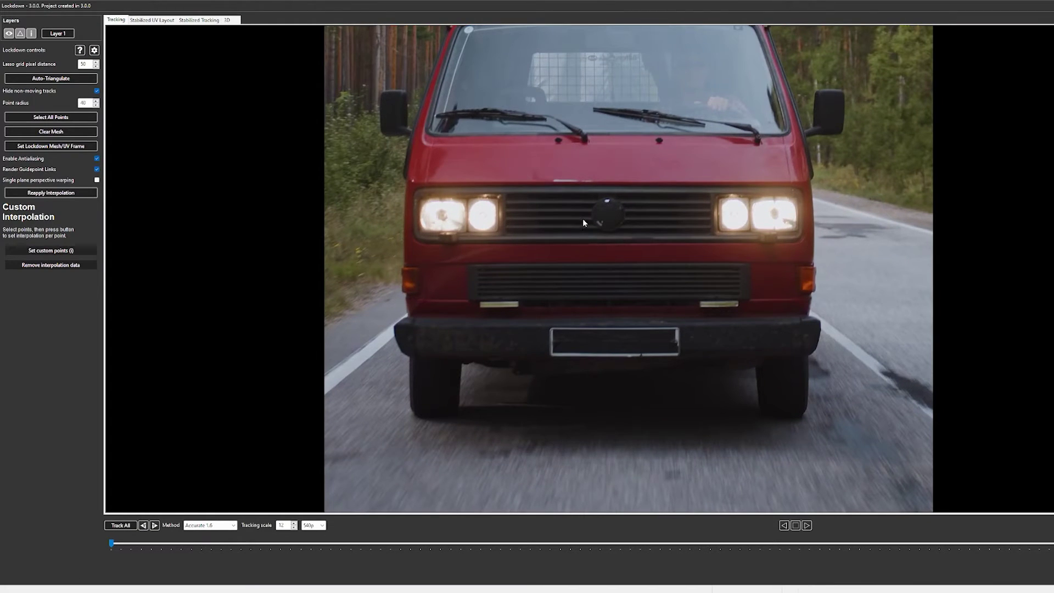
# Place eight tracking points on the van's front: two on the round grille badge and three around the corners of each headlight pair.
pyautogui.scroll(4, 602, 213)
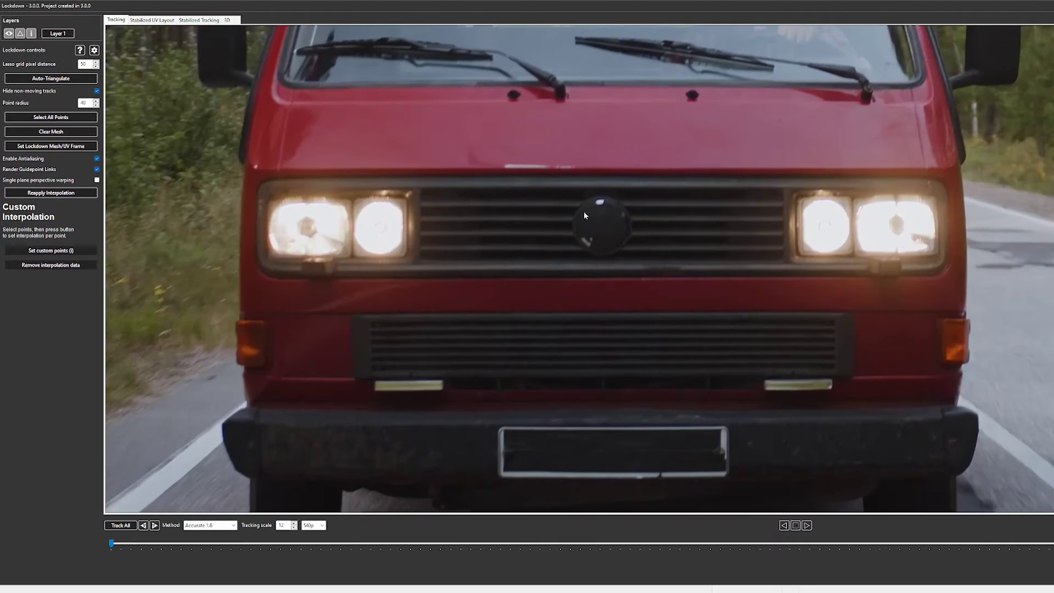
pyautogui.click(602, 197)
pyautogui.moveTo(608, 198); pyautogui.dragTo(602, 203)
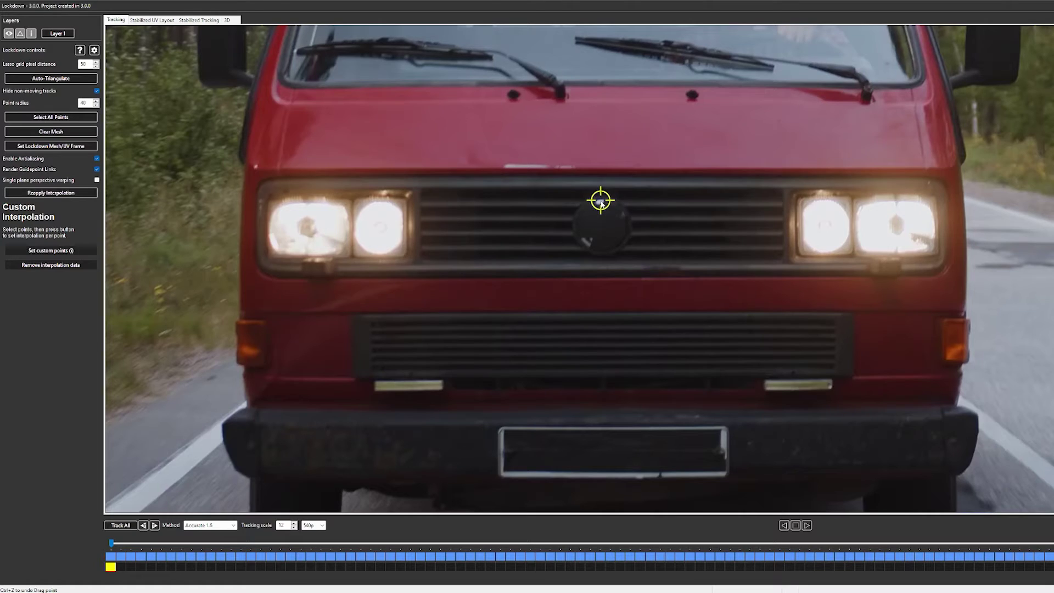
pyautogui.click(586, 240)
pyautogui.click(929, 184)
pyautogui.click(831, 385)
pyautogui.click(267, 256)
pyautogui.click(936, 253)
pyautogui.moveTo(831, 385); pyautogui.dragTo(269, 195)
pyautogui.click(800, 195)
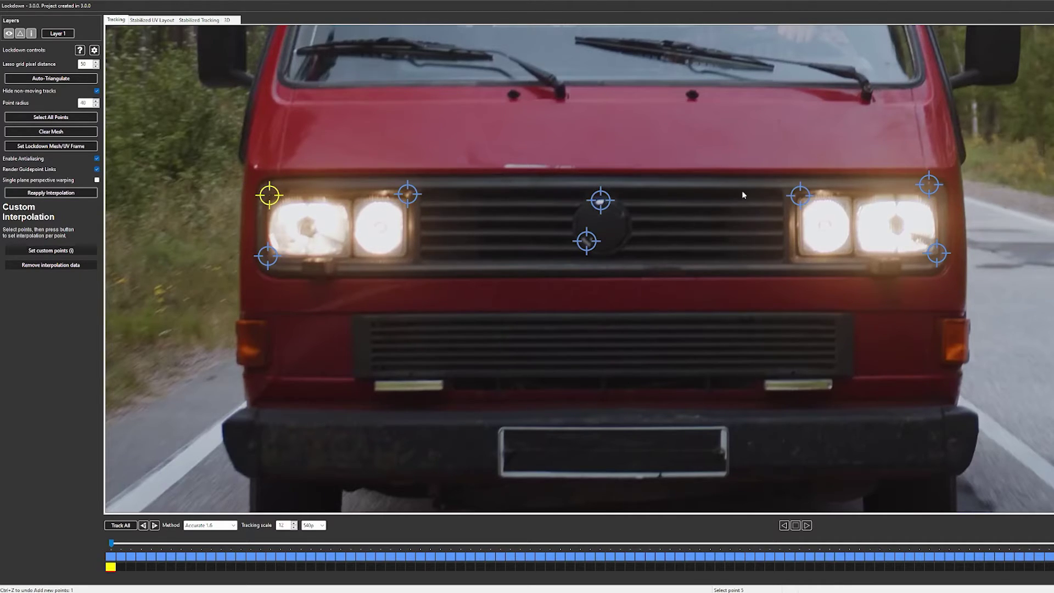
# Set the tracking method to Extremely Accurate and track all points through the clip.
pyautogui.click(203, 525)
pyautogui.click(195, 534)
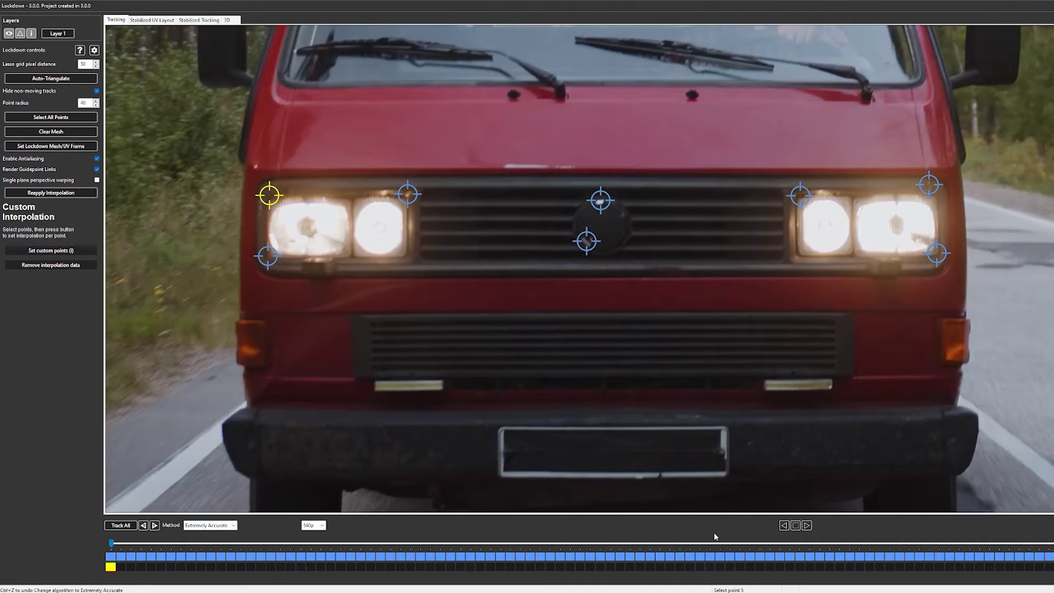
pyautogui.click(120, 525)
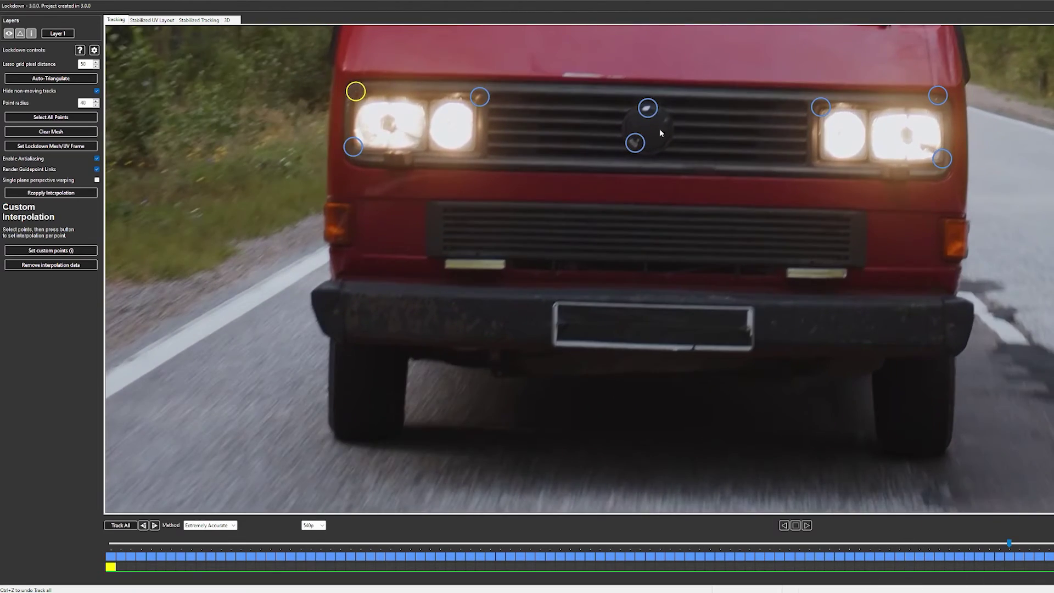
# Correct the lower badge point late in the clip, reapply interpolation, and return to the first frame.
pyautogui.moveTo(638, 146); pyautogui.dragTo(635, 144)
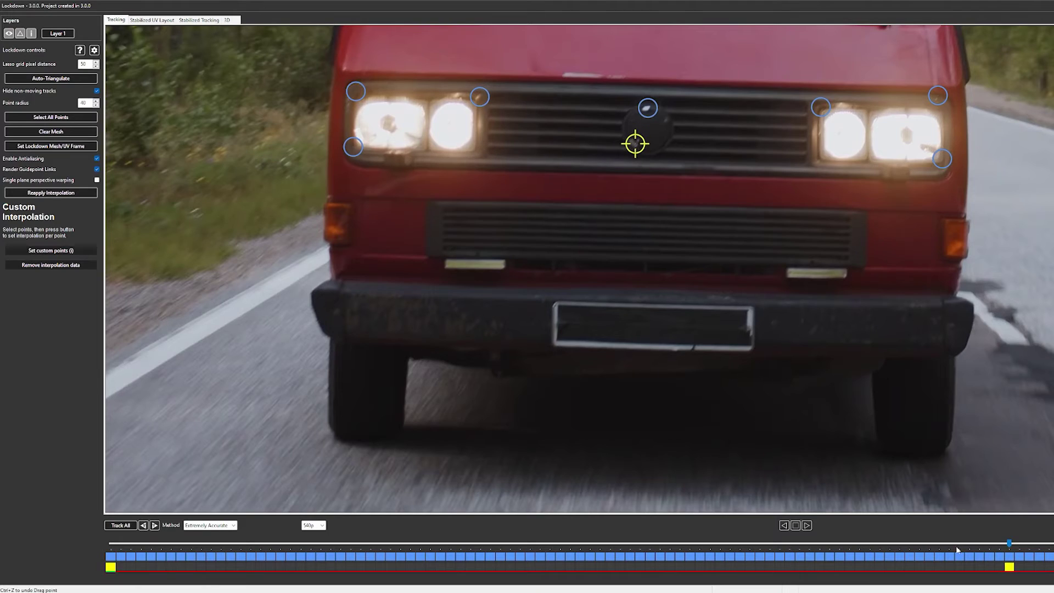
pyautogui.click(33, 193)
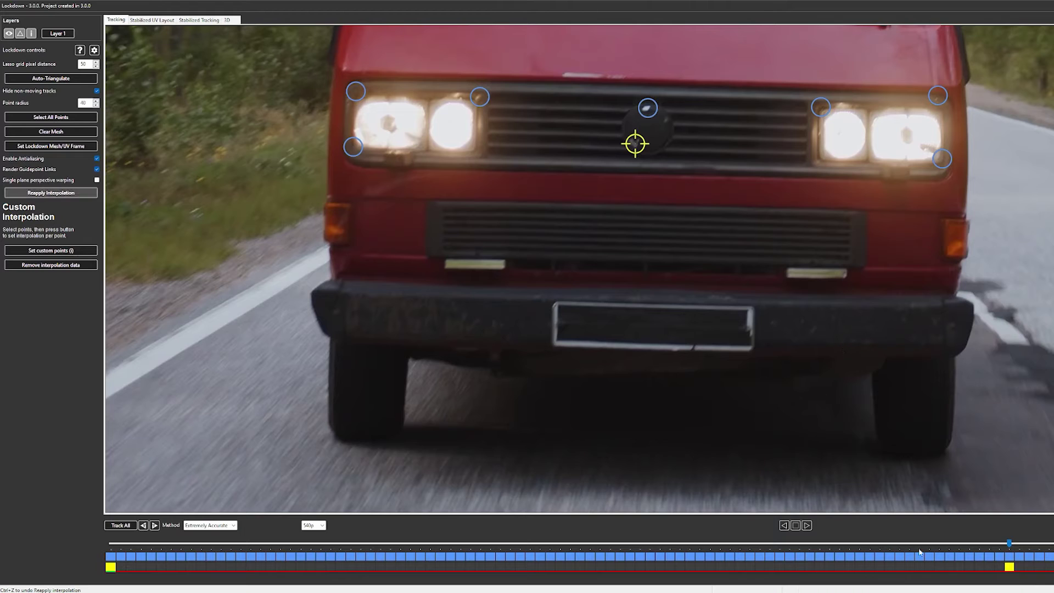
pyautogui.moveTo(933, 545); pyautogui.dragTo(46, 524)
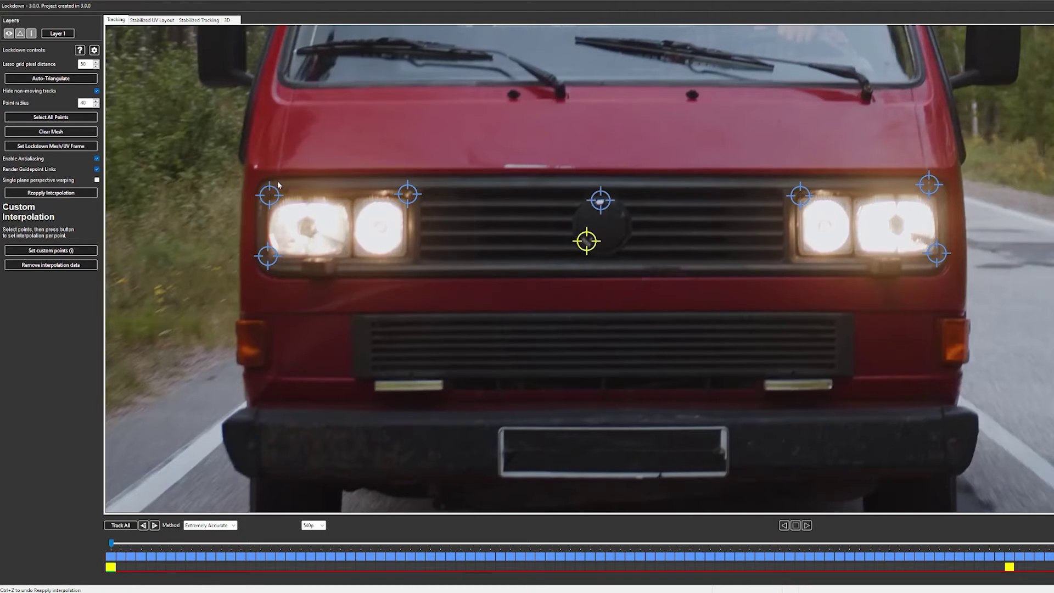
# Place four expansion points on the van body at the outer corners above and below the headlights.
pyautogui.click(250, 168)
pyautogui.click(954, 164)
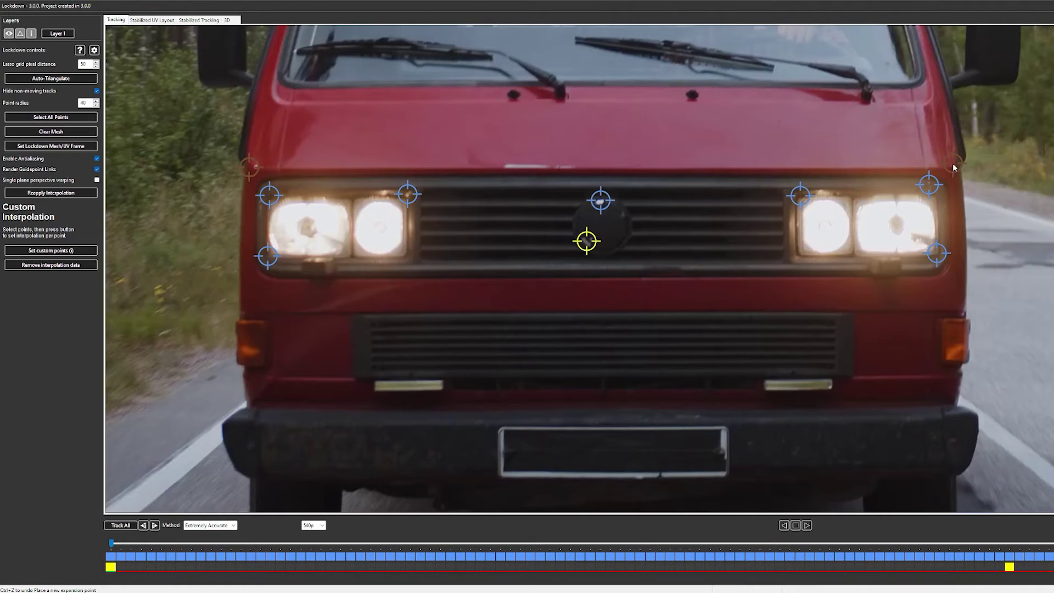
pyautogui.click(957, 308)
pyautogui.click(240, 309)
# Connect the four expansion points with edges into a closed mesh around the grille and headlights.
pyautogui.click(248, 171)
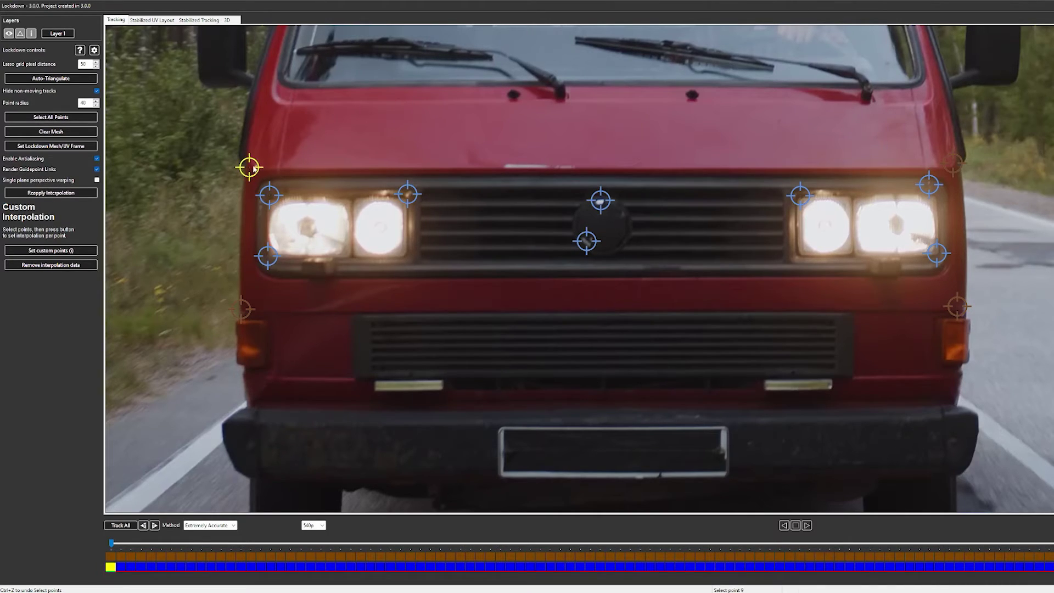
pyautogui.click(953, 163)
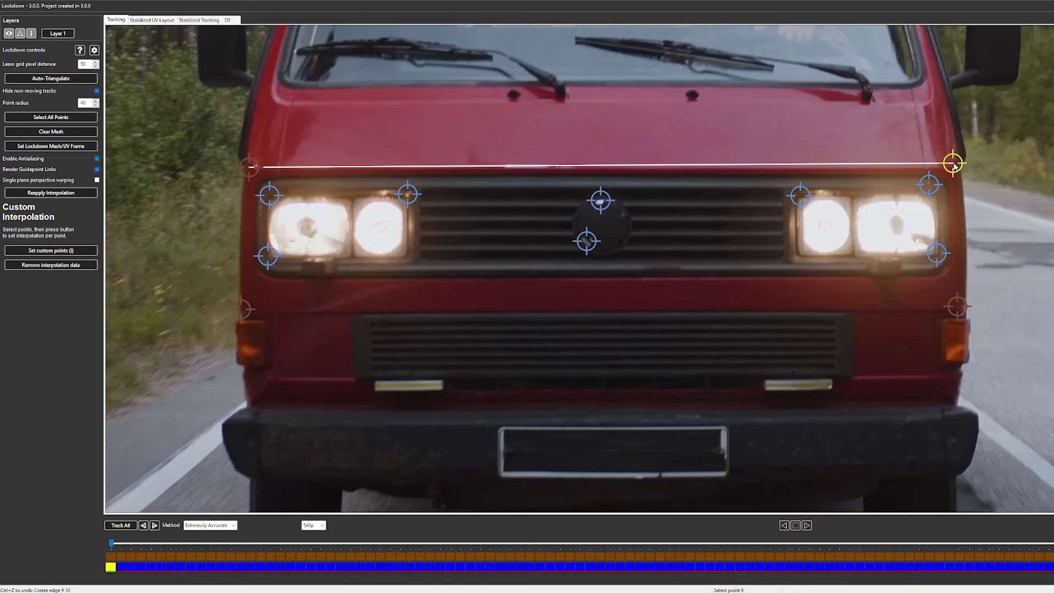
pyautogui.click(963, 313)
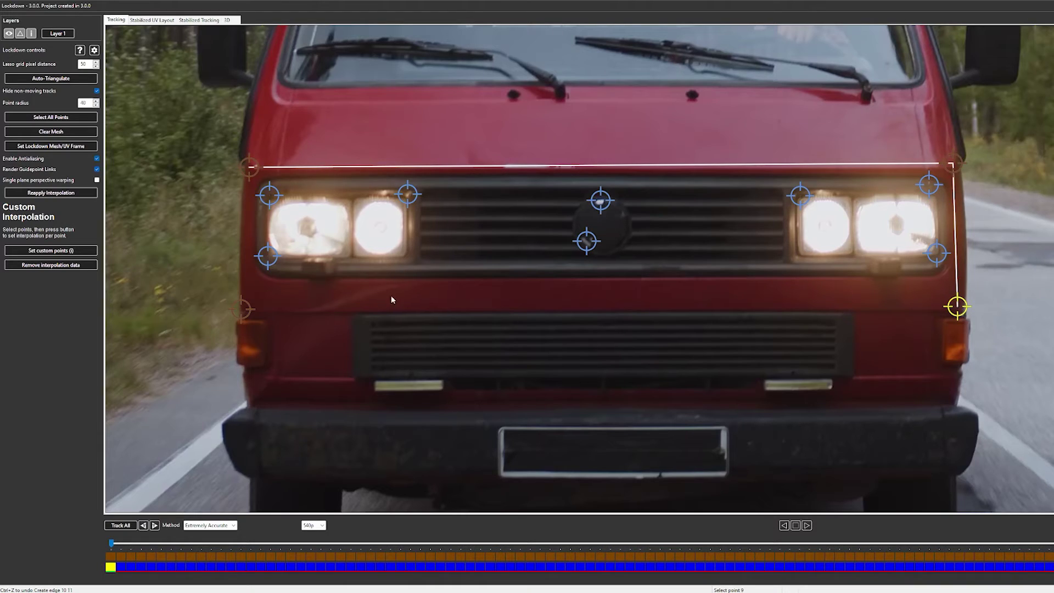
pyautogui.click(242, 311)
pyautogui.click(249, 168)
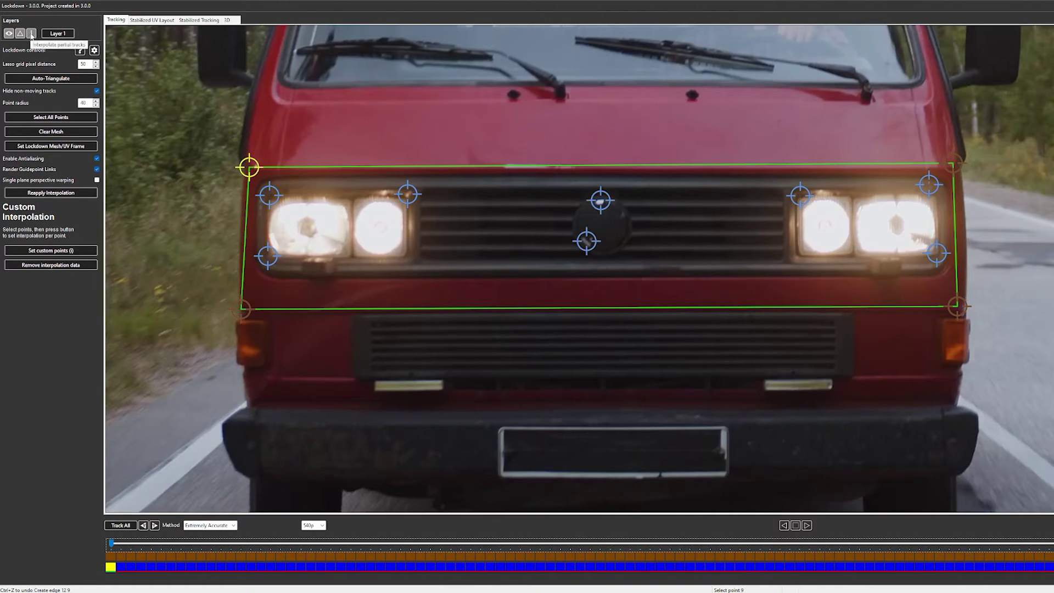
# Scrub the clip to check how the corner points follow the van, and choose (2) Position/scale/rotate for partial-track interpolation.
pyautogui.click(122, 545)
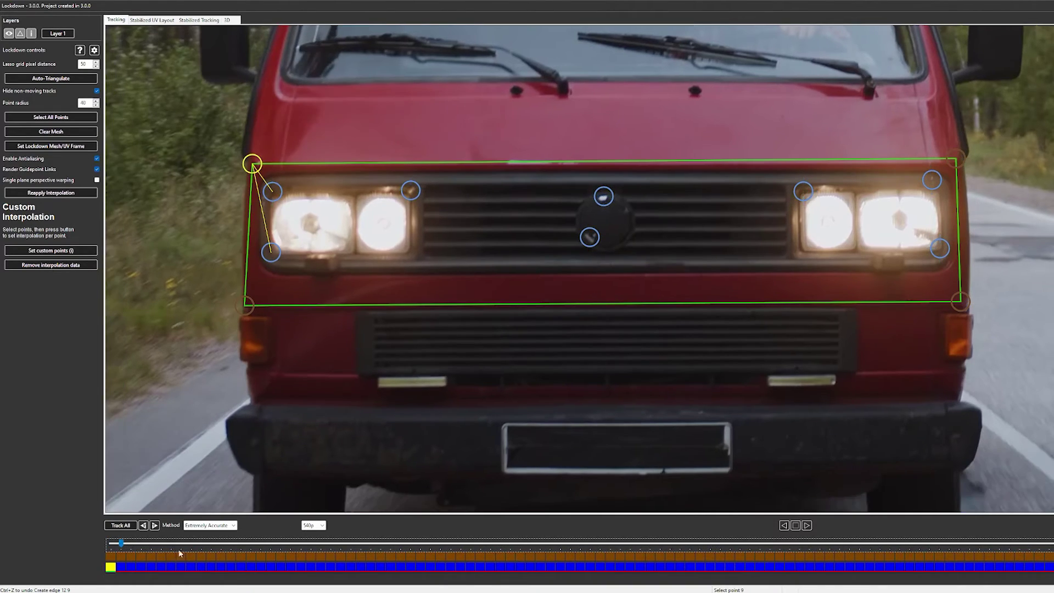
pyautogui.click(209, 546)
pyautogui.moveTo(213, 545); pyautogui.dragTo(501, 545)
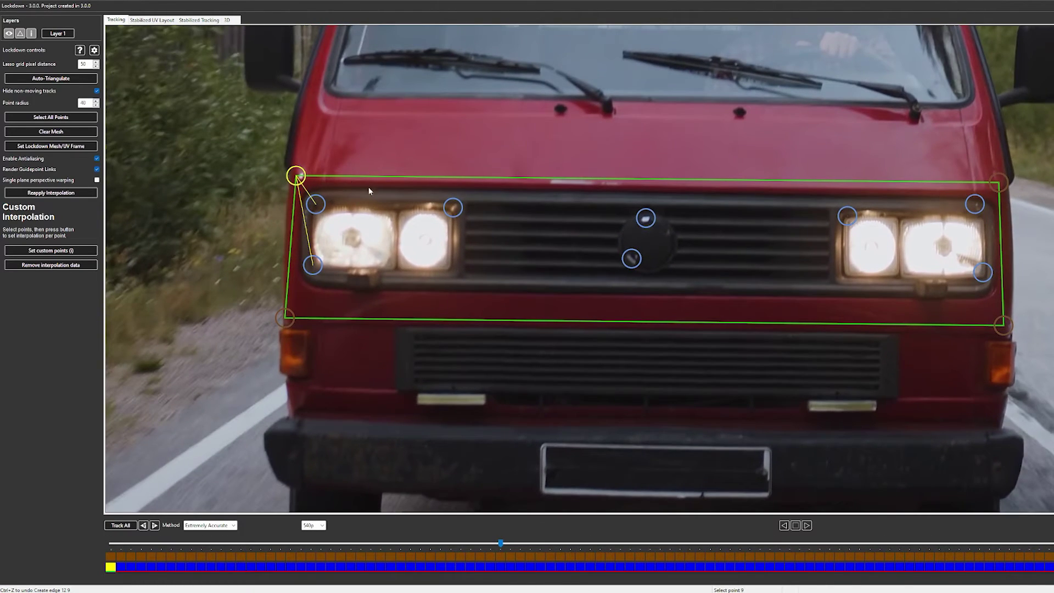
pyautogui.click(290, 325)
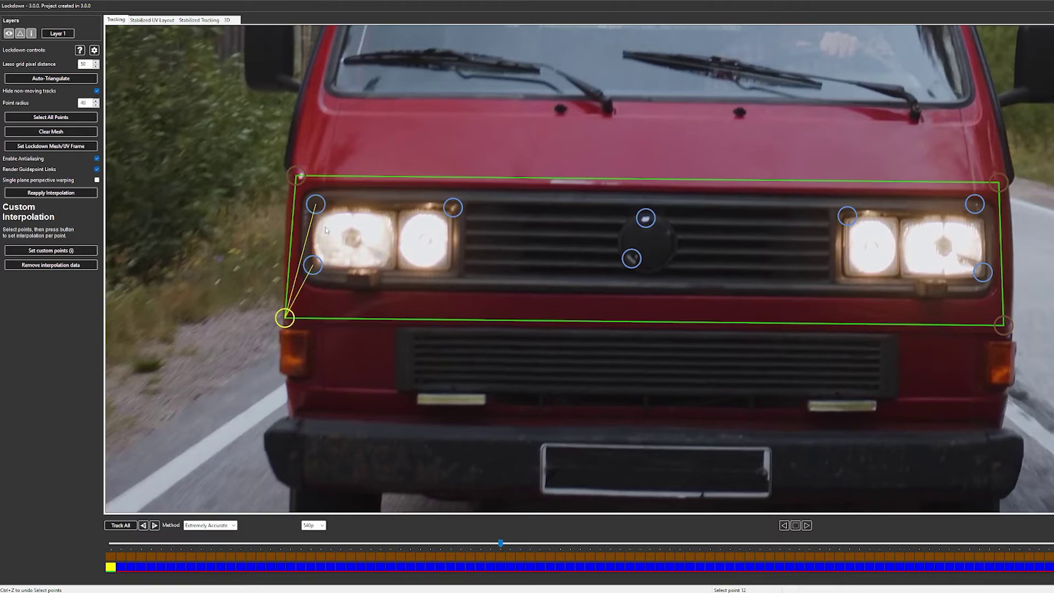
pyautogui.click(33, 34)
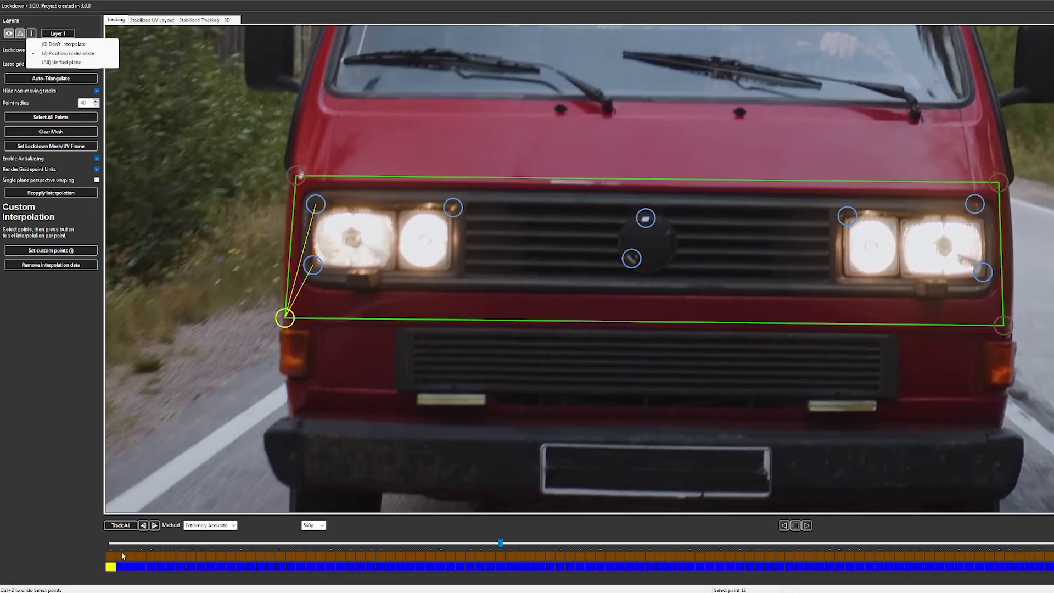
pyautogui.click(71, 53)
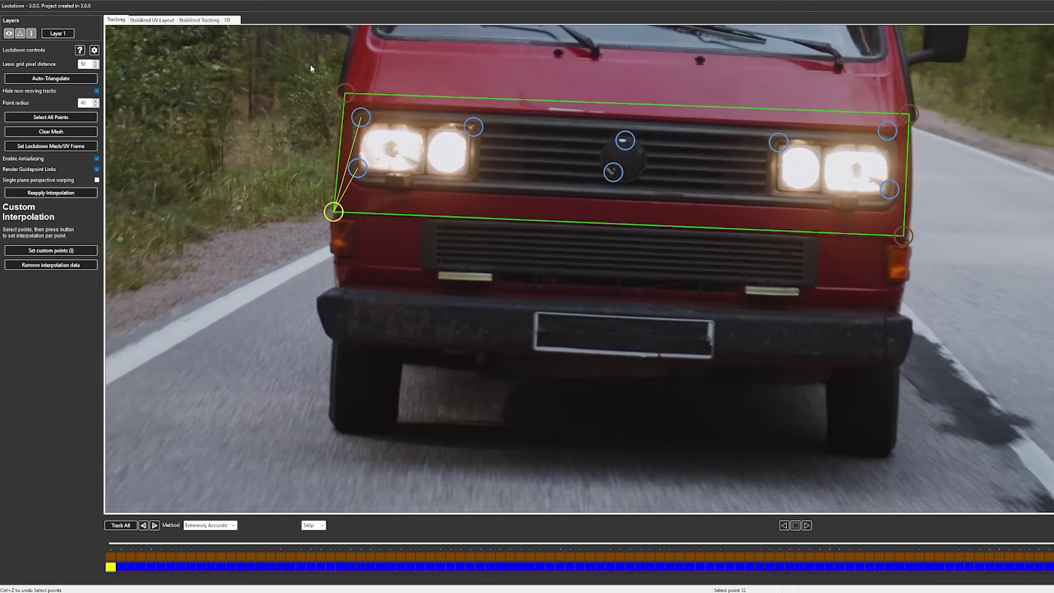
# Try reshaping the grille mesh into a taller rectangle in the stabilized UV layout by moving its four corner points.
pyautogui.click(159, 20)
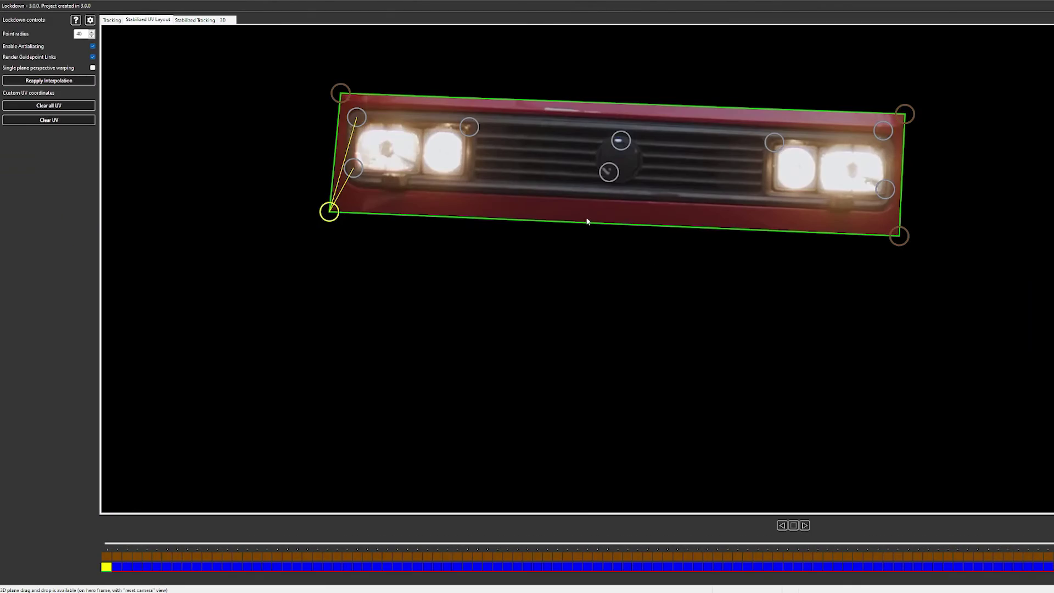
pyautogui.moveTo(319, 202); pyautogui.dragTo(311, 318)
pyautogui.moveTo(330, 88); pyautogui.dragTo(319, 103)
pyautogui.moveTo(907, 116); pyautogui.dragTo(902, 115)
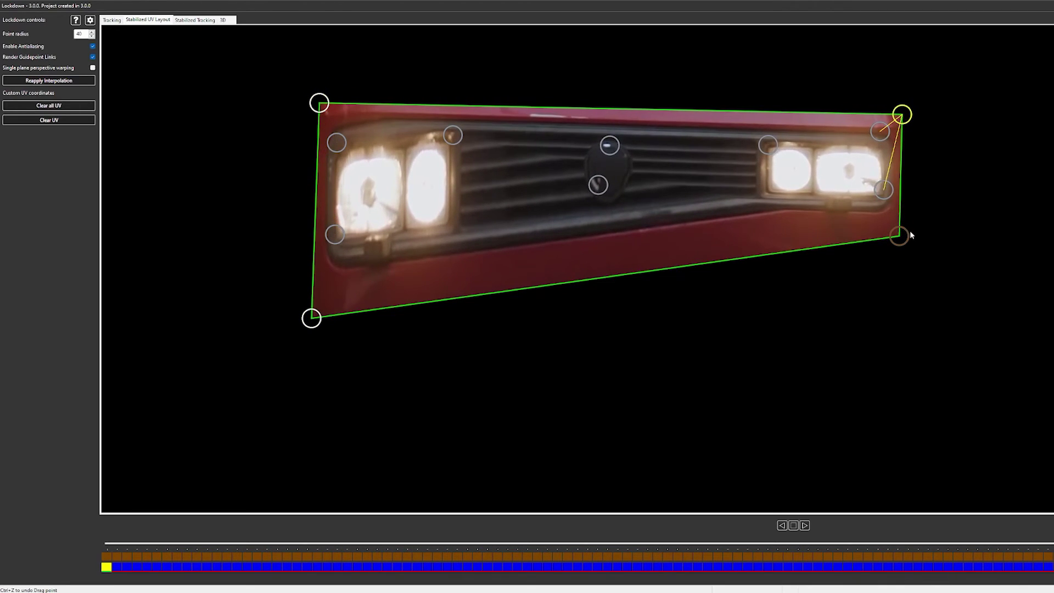
pyautogui.moveTo(899, 246); pyautogui.dragTo(892, 322)
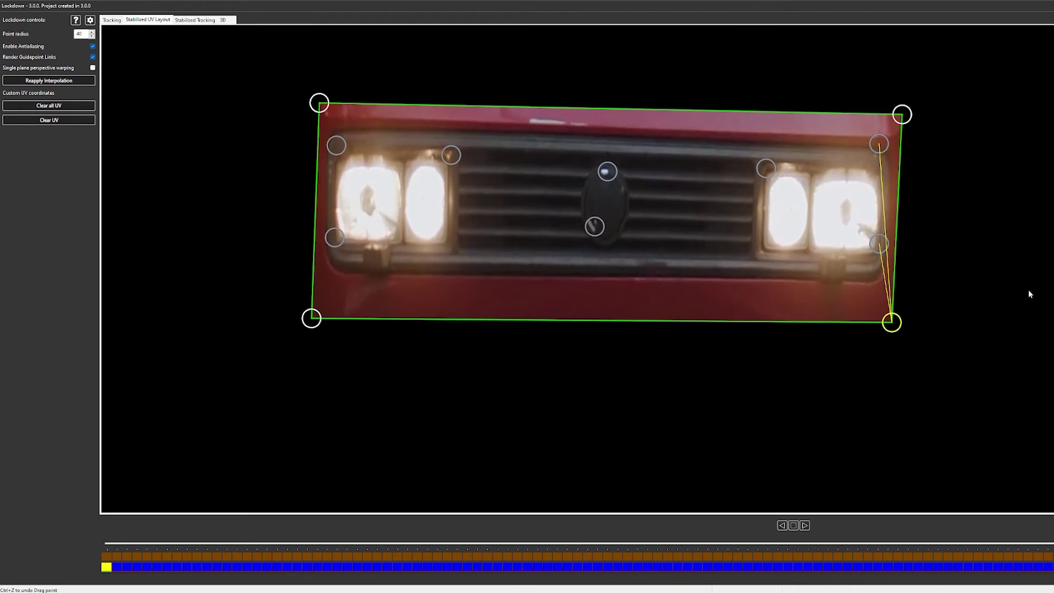
# Undo the four corner-point moves in the stabilized UV layout.
pyautogui.hotkey('ctrl', 'z')
pyautogui.hotkey('ctrl', 'z')
pyautogui.hotkey('ctrl', 'z')
pyautogui.hotkey('ctrl', 'z')
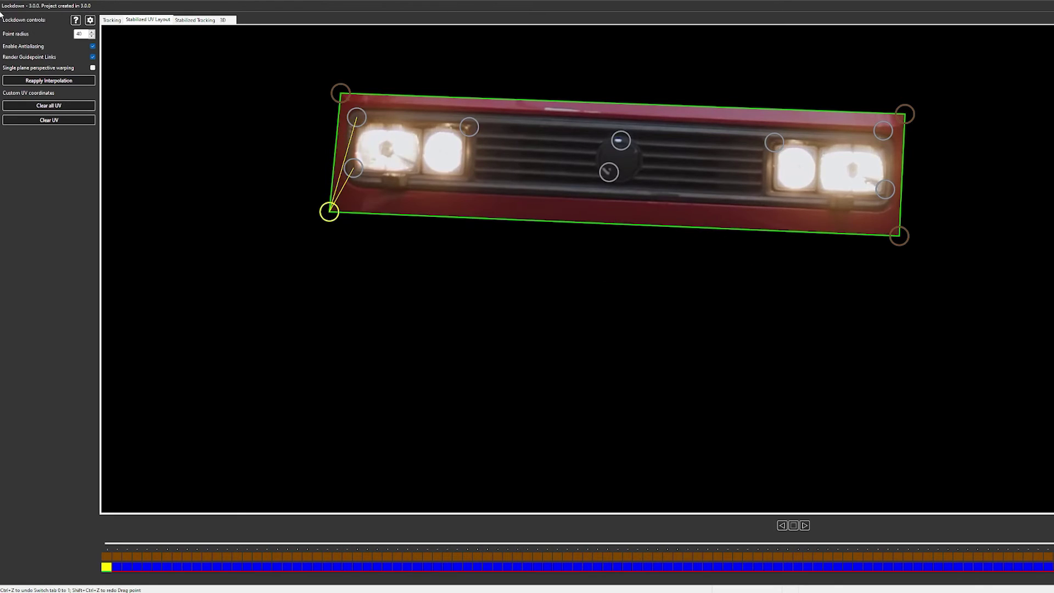
# Scrub the whole clip in the stabilized tracking view to check how steady the van's grille stays.
pyautogui.click(202, 21)
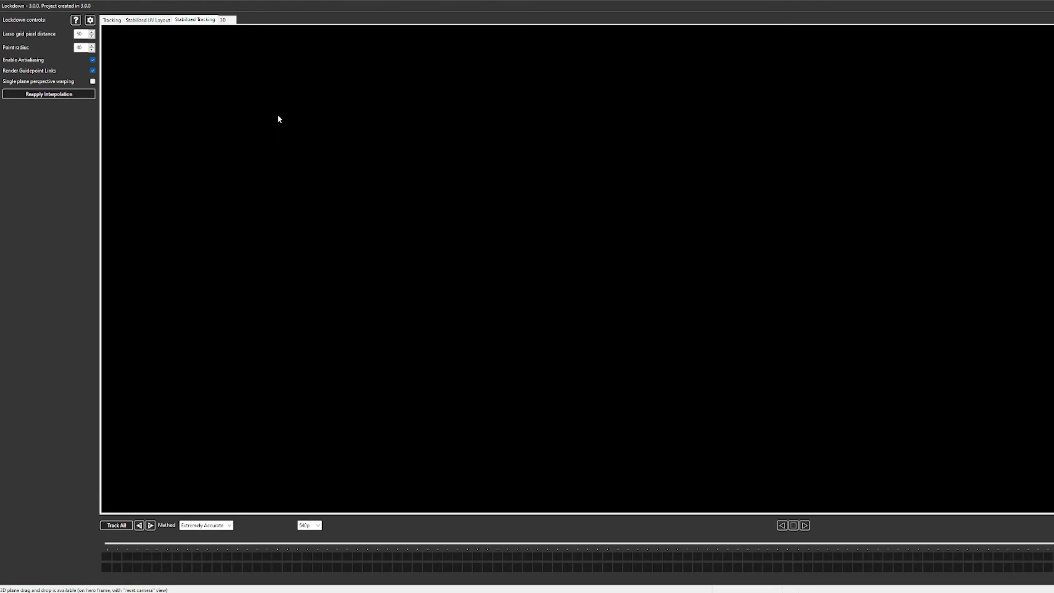
pyautogui.click(120, 544)
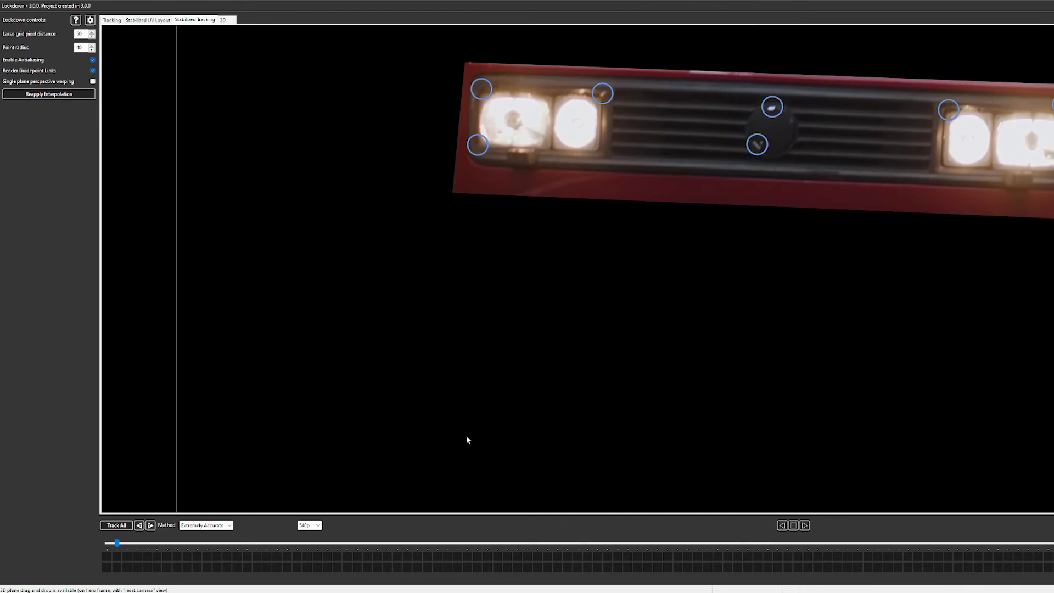
pyautogui.moveTo(128, 546); pyautogui.dragTo(1051, 543)
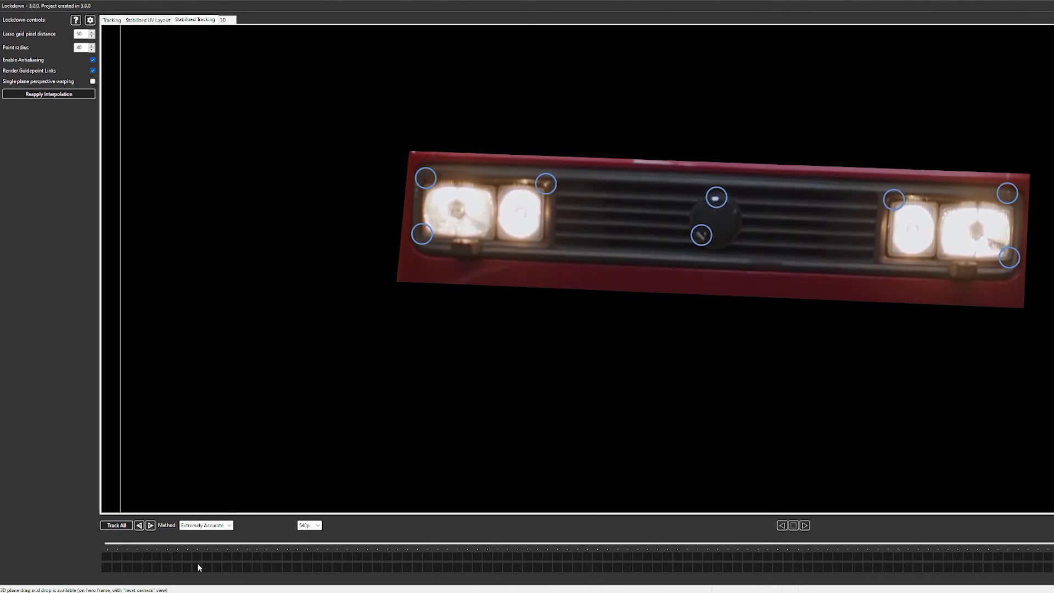
# Close the Lockdown tracking window and lock down the first frame to generate the stabilized composition.
pyautogui.hotkey('alt', 'F4')
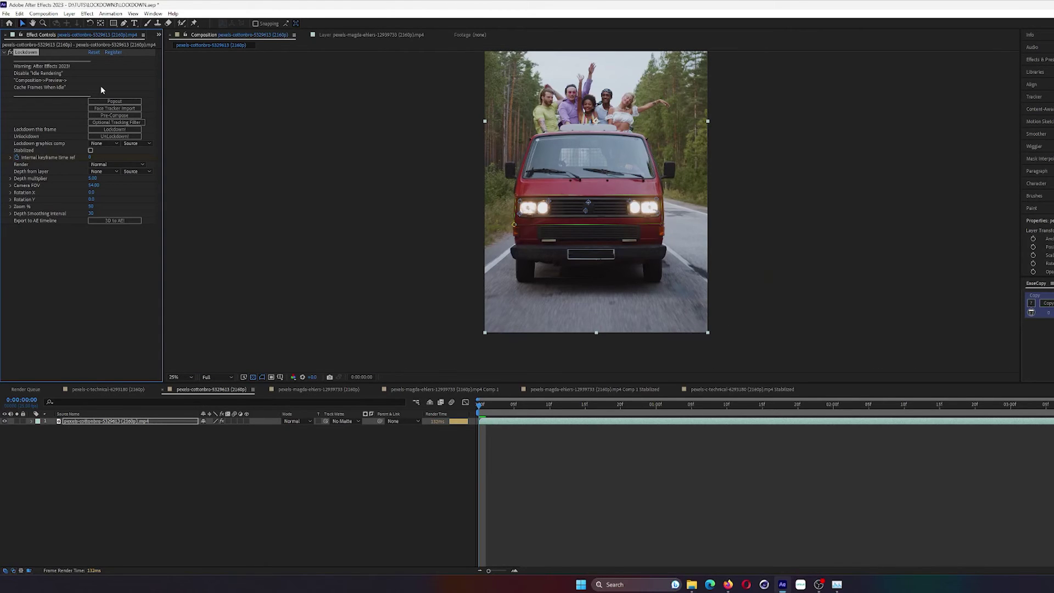
pyautogui.click(101, 133)
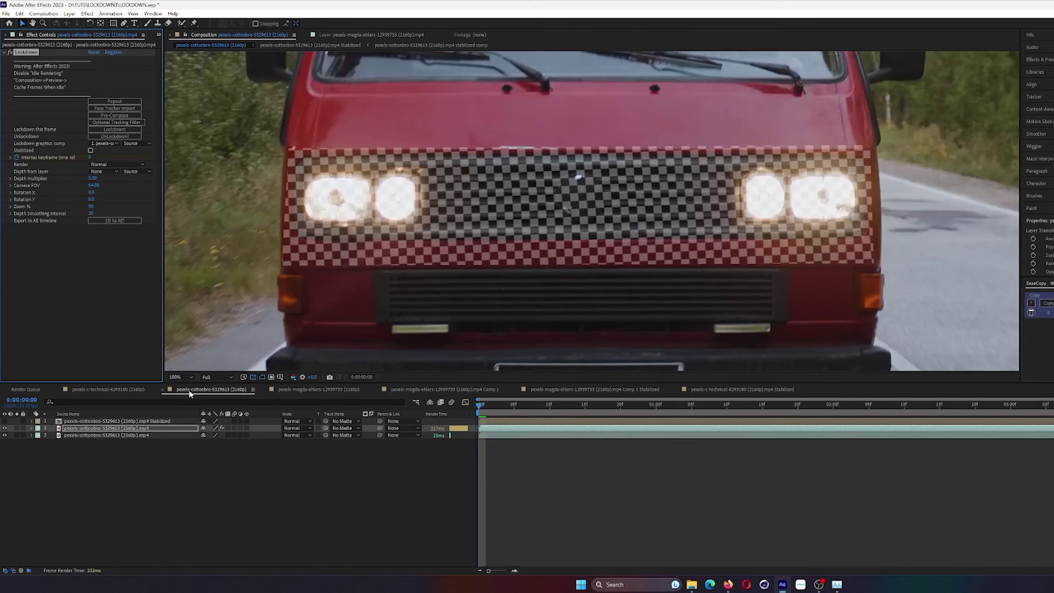
# Open the van's Stabilized composition and hide its Checkerboard layer.
pyautogui.doubleClick(93, 421)
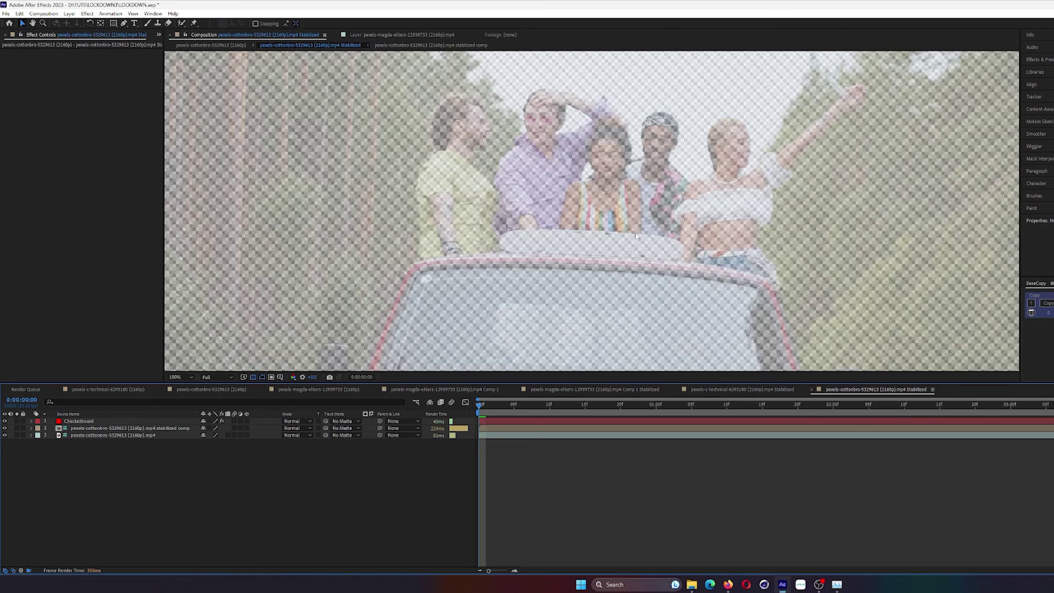
pyautogui.moveTo(631, 306); pyautogui.dragTo(631, 176)
pyautogui.moveTo(631, 329); pyautogui.dragTo(630, 200)
pyautogui.moveTo(629, 264); pyautogui.dragTo(628, 203)
pyautogui.press('.')
pyautogui.click(5, 421)
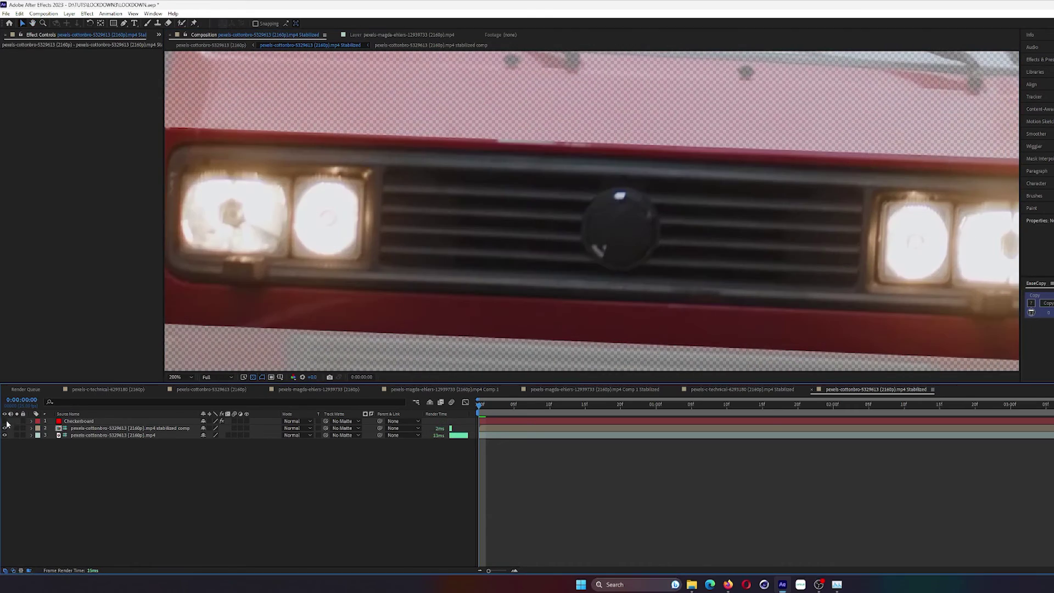
# Scrub the first frames of the stabilized composition to check the grille, and return to the main van composition.
pyautogui.moveTo(530, 402)
pyautogui.mouseDown()
pyautogui.moveTo(555, 407)
pyautogui.moveTo(496, 414)
pyautogui.moveTo(514, 409)
pyautogui.mouseUp()
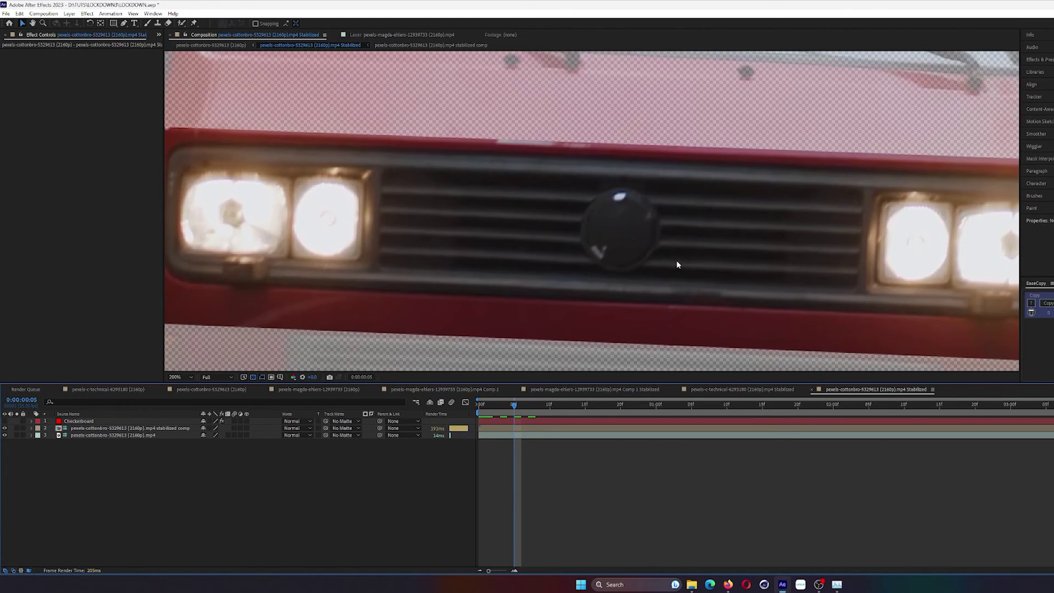
pyautogui.press(',')
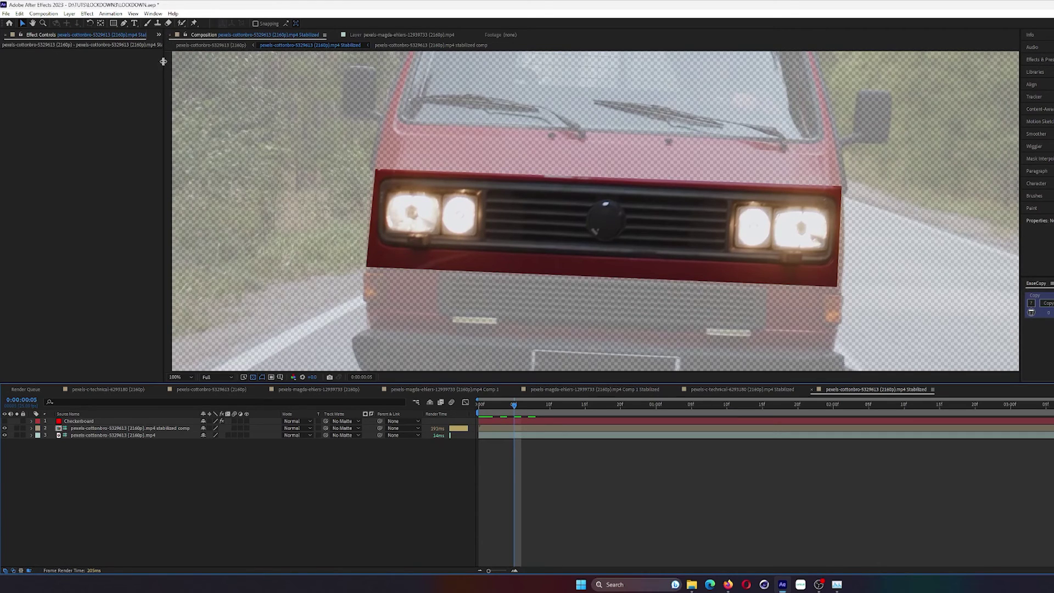
pyautogui.click(211, 44)
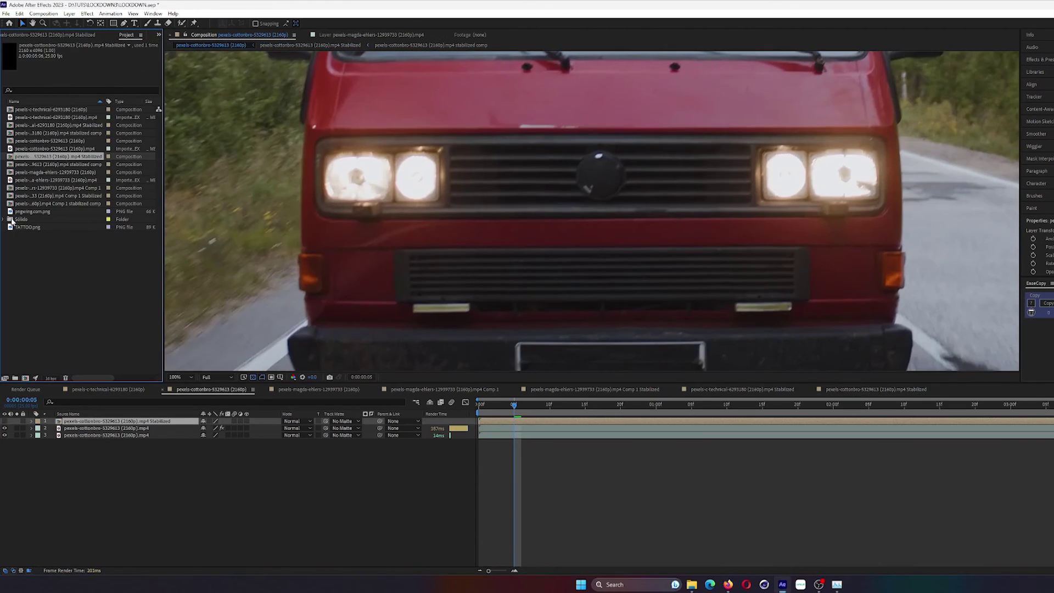
# Add pngwing.com.png to the van's Stabilized composition below the Checkerboard layer and move it down toward the grille.
pyautogui.doubleClick(105, 421)
pyautogui.moveTo(31, 212); pyautogui.dragTo(165, 427)
pyautogui.moveTo(610, 79); pyautogui.dragTo(617, 328)
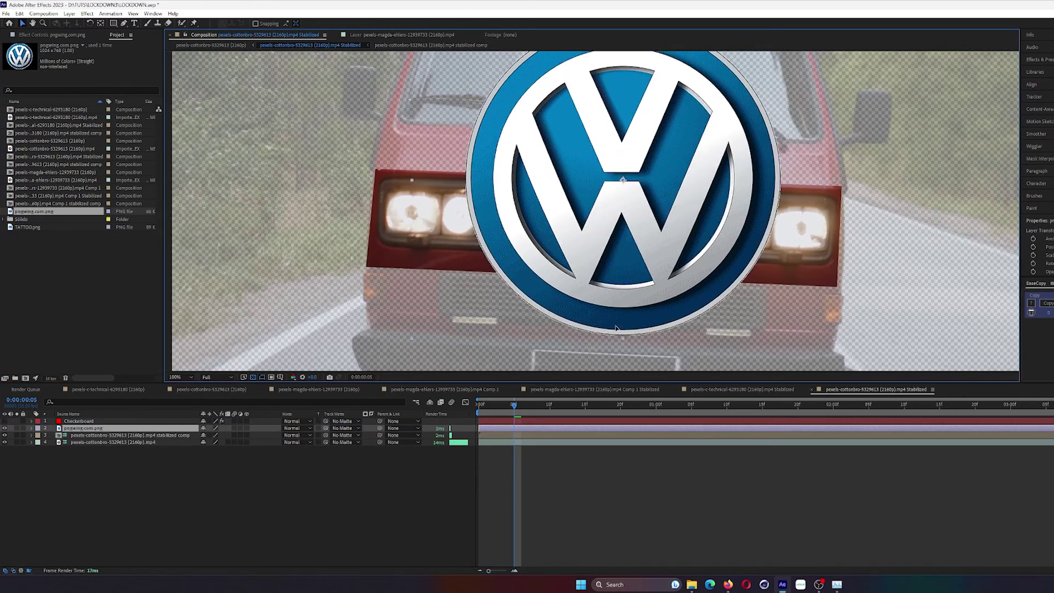
# Scale the VW logo to 15% and place it over the round badge at the centre of the grille.
pyautogui.press('s')
pyautogui.moveTo(216, 434); pyautogui.dragTo(190, 444)
pyautogui.scroll(2, 619, 229)
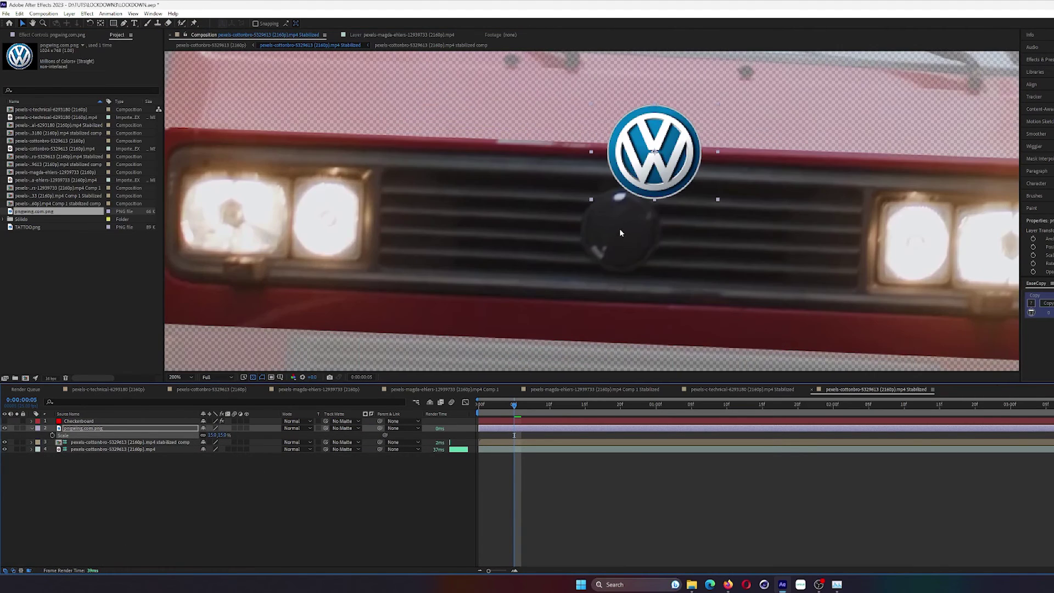
pyautogui.moveTo(678, 171); pyautogui.dragTo(635, 257)
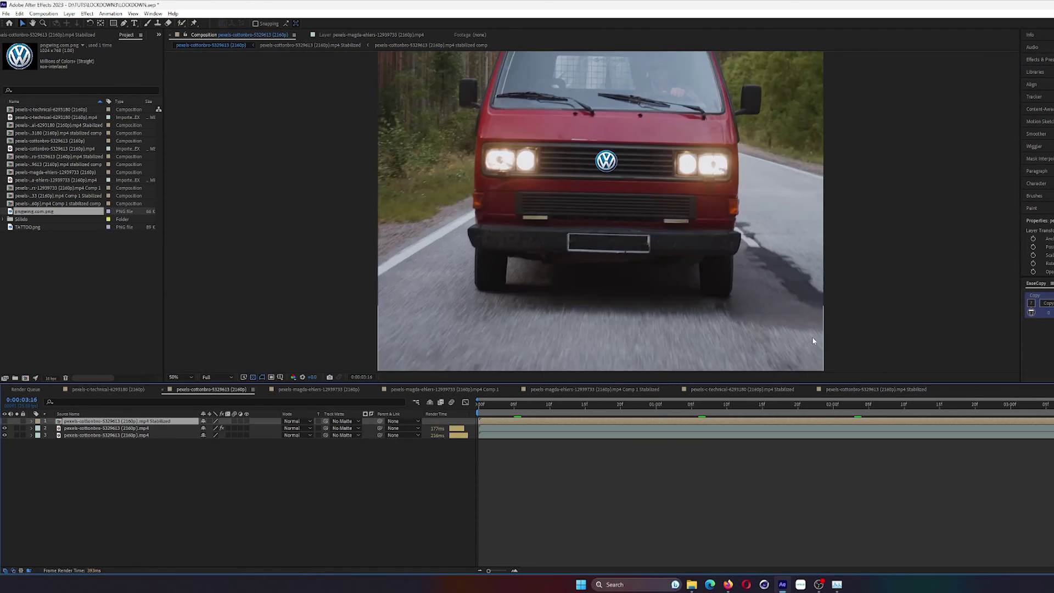
# Play back the main van composition and inspect closely how the VW logo follows the grille around 2 seconds.
pyautogui.scroll(-2, 813, 341)
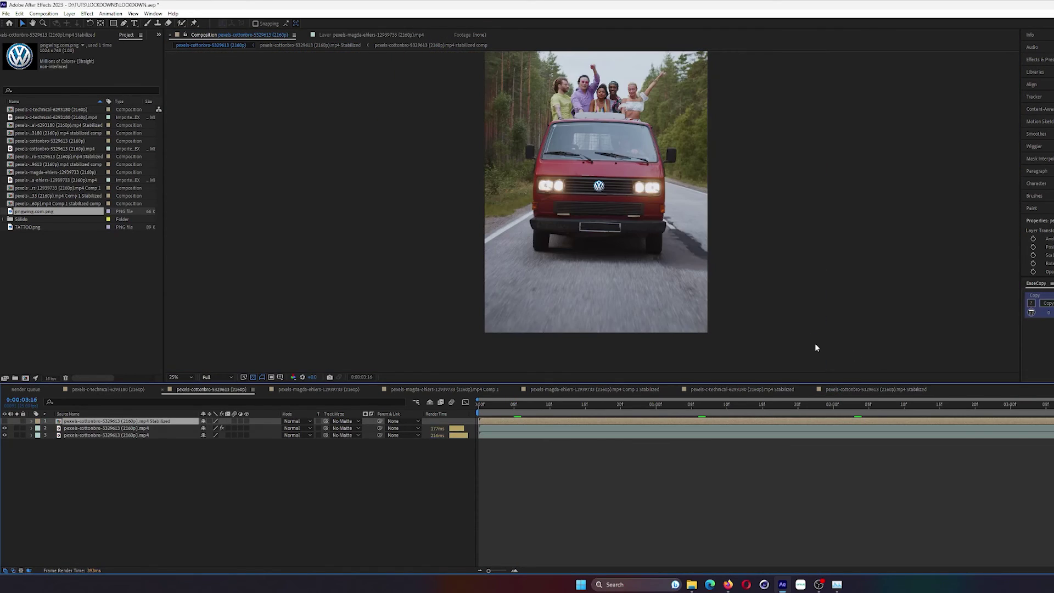
pyautogui.press('space')
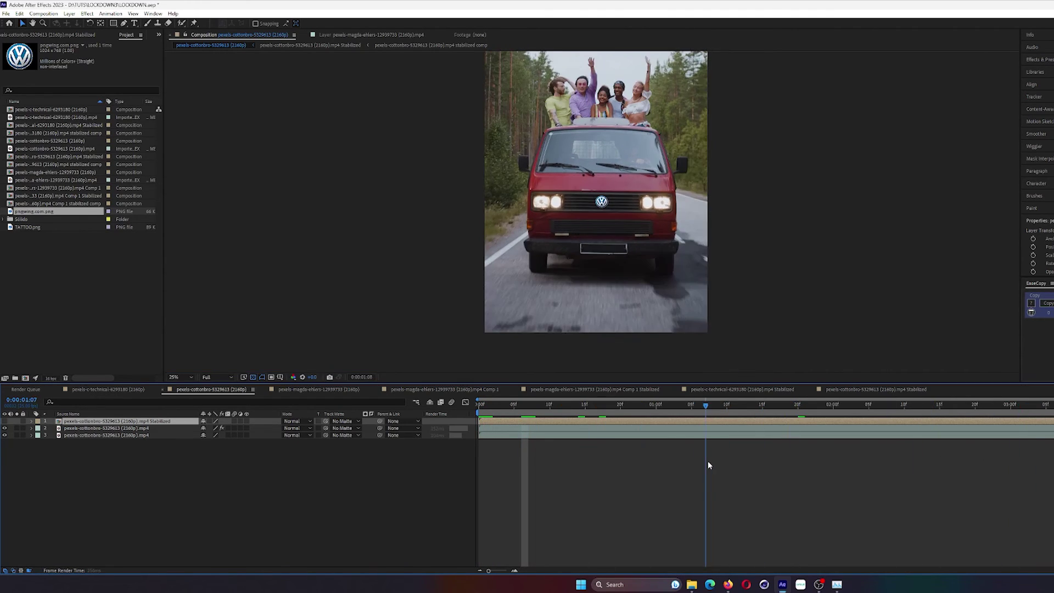
pyautogui.scroll(4, 596, 260)
pyautogui.moveTo(597, 260); pyautogui.dragTo(639, 230)
pyautogui.press('.')
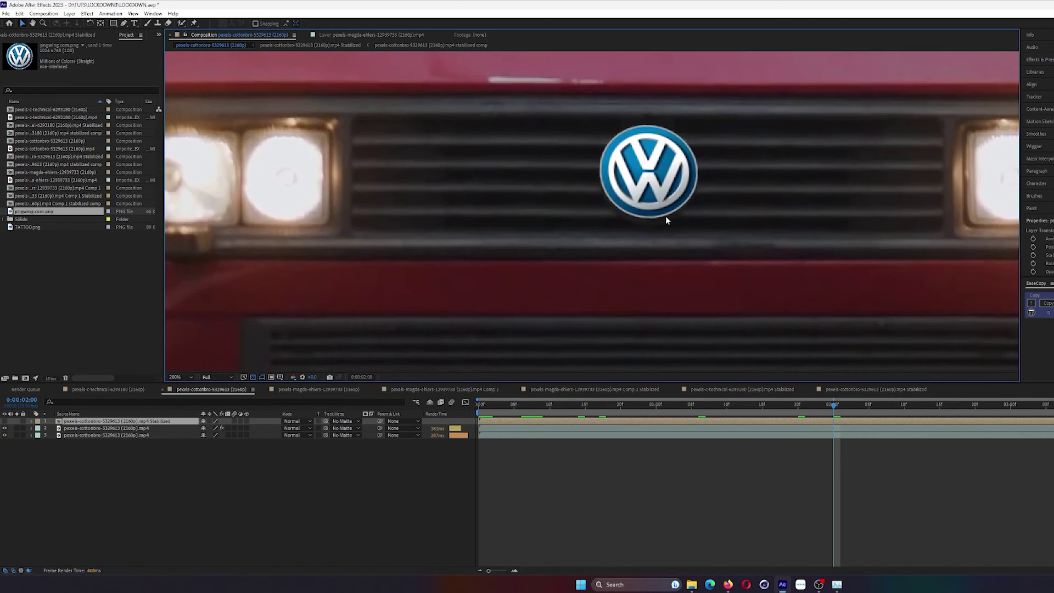
pyautogui.moveTo(693, 182); pyautogui.dragTo(625, 212)
pyautogui.press(',')
pyautogui.moveTo(704, 214); pyautogui.dragTo(718, 251)
pyautogui.press('v')
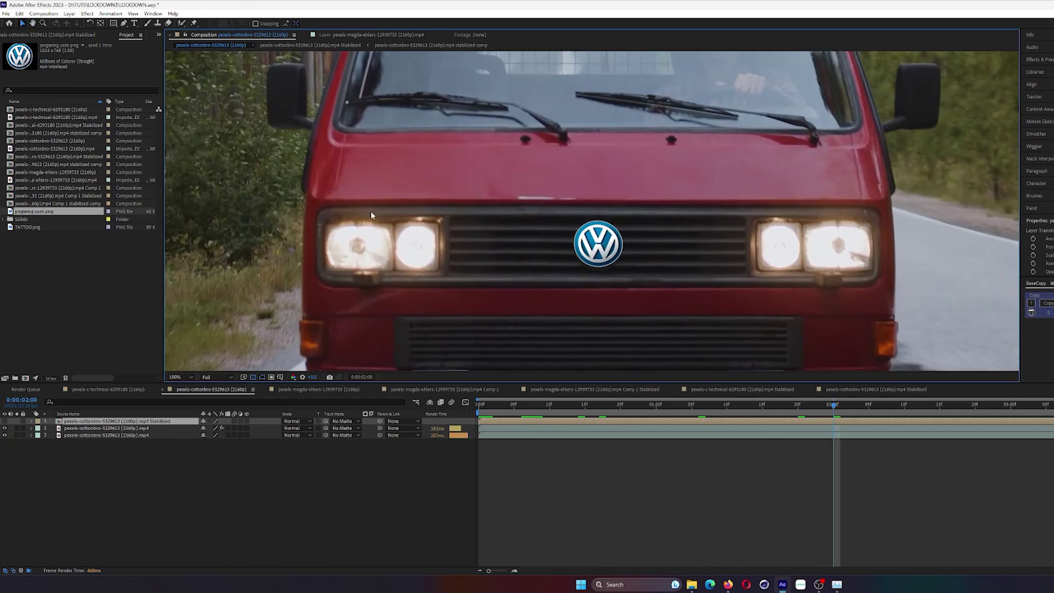
pyautogui.press('pagedown')
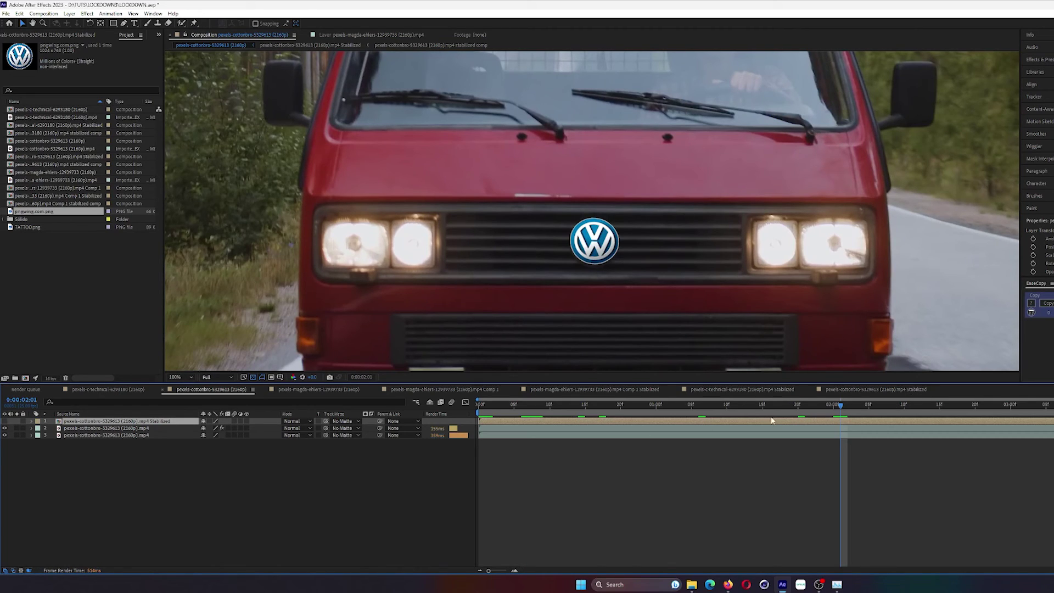
pyautogui.click(830, 409)
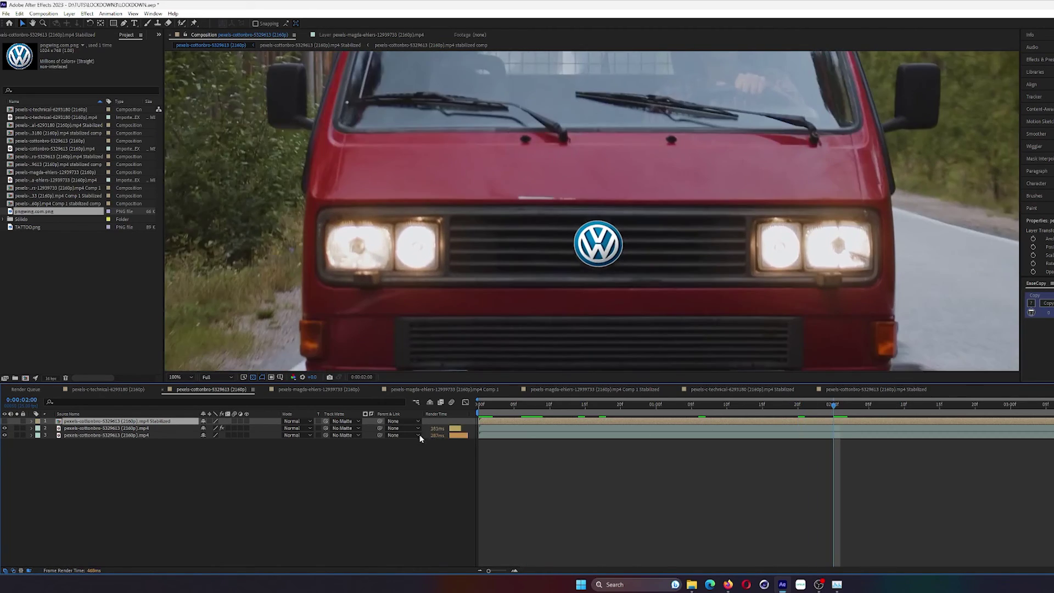
# Apply CC Force Motion Blur to the footage layer carrying the Lockdown effect, and return to the first frame.
pyautogui.click(615, 426)
pyautogui.press('Home')
pyautogui.press(',')
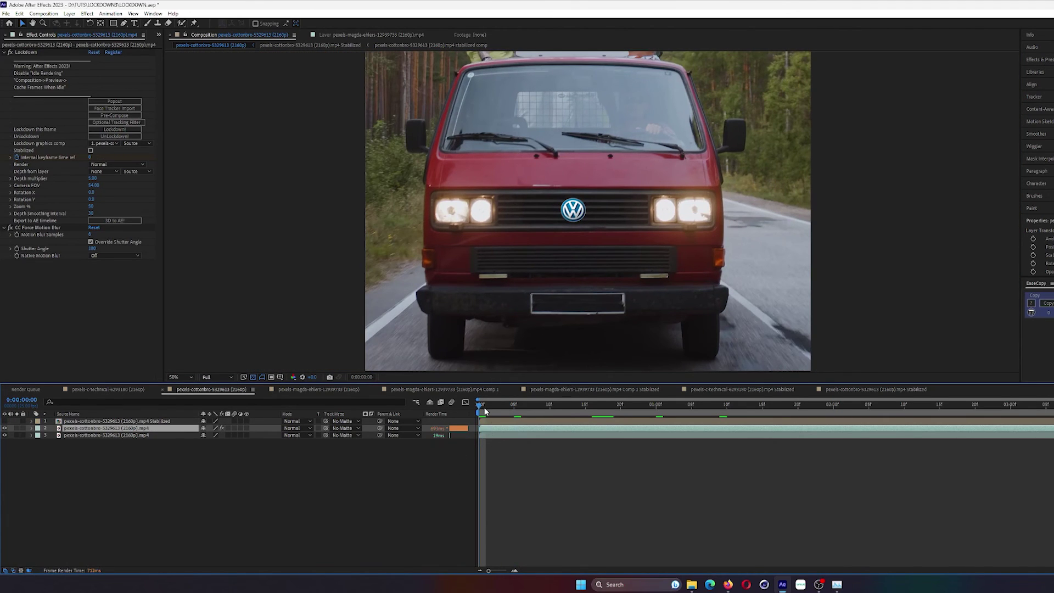
# Scrub the first ten frames to check the motion-blurred VW logo against the moving van.
pyautogui.moveTo(485, 410); pyautogui.dragTo(513, 416)
pyautogui.moveTo(498, 416)
pyautogui.mouseDown()
pyautogui.moveTo(487, 413)
pyautogui.moveTo(508, 421)
pyautogui.moveTo(515, 412)
pyautogui.mouseUp()
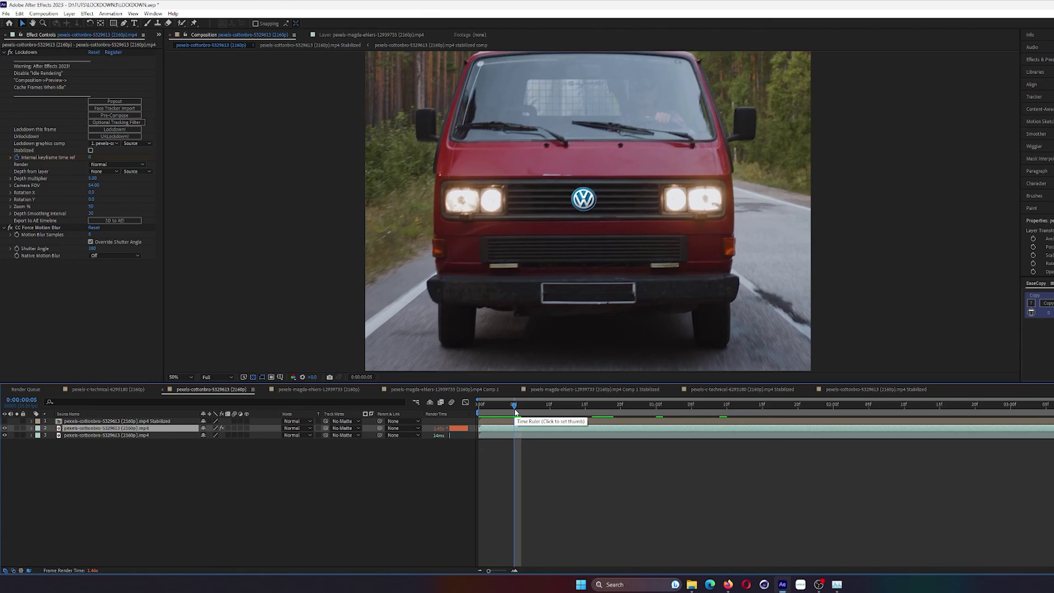
pyautogui.press('Home')
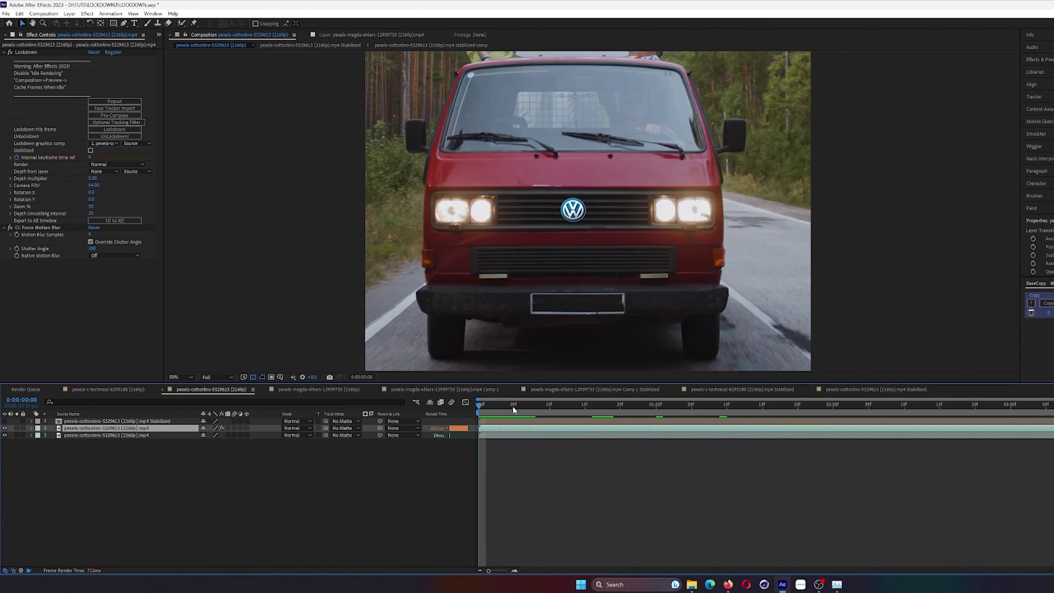
pyautogui.press(',')
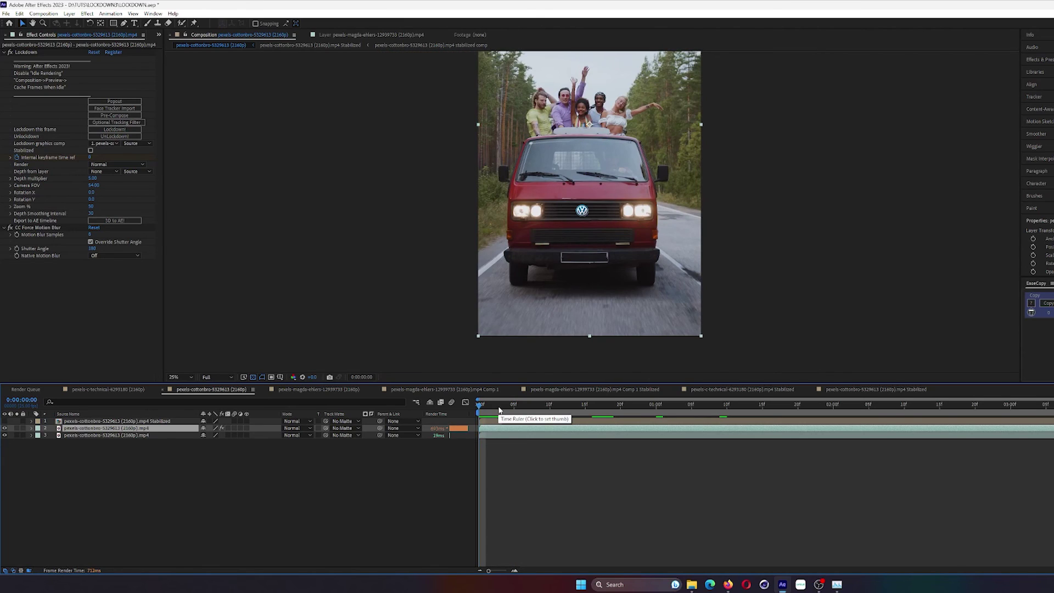
pyautogui.moveTo(501, 408); pyautogui.dragTo(551, 416)
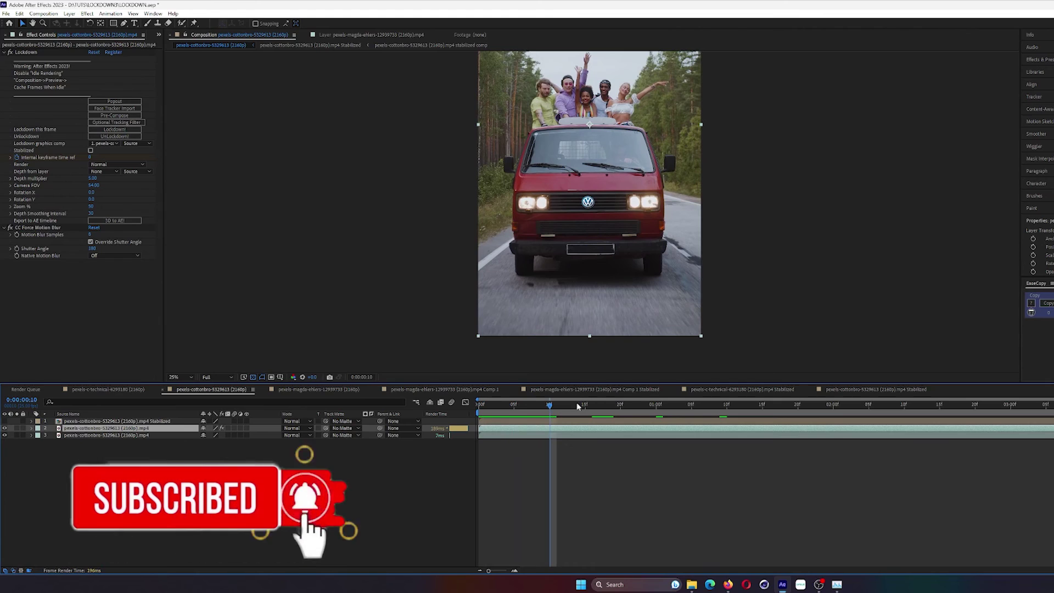